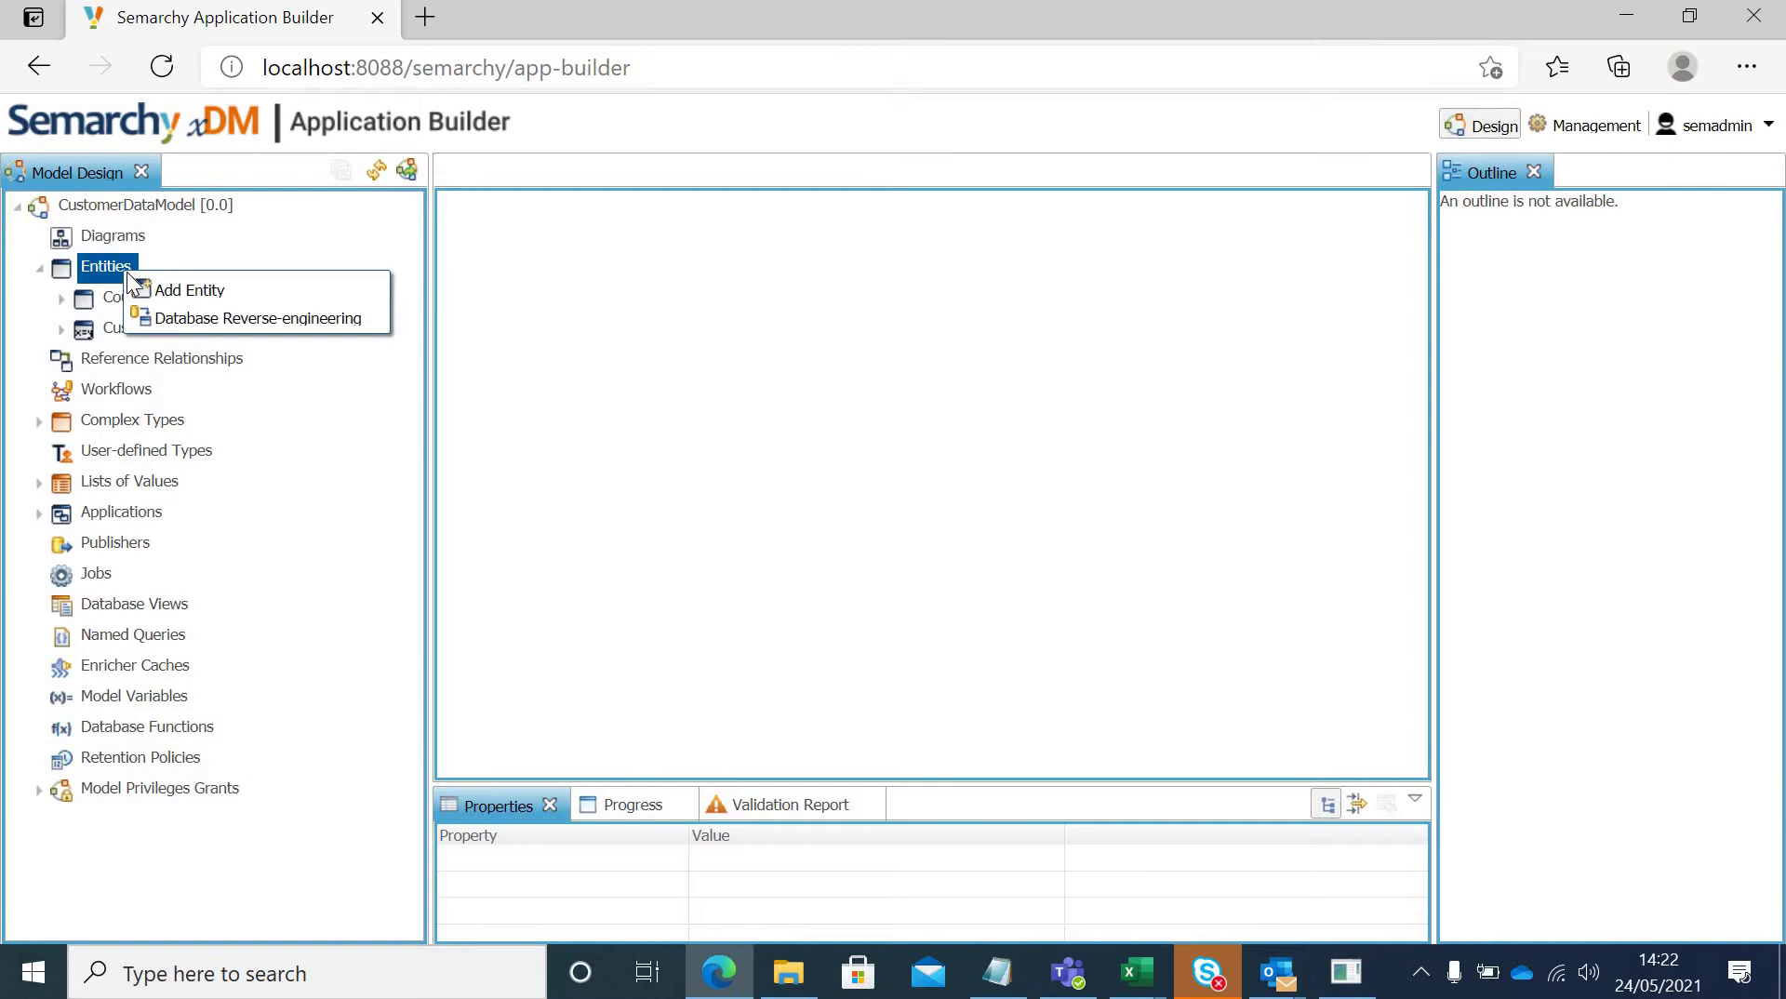
Step: Define a new Basic entity named MaritalStatus, keeping the auto-filled labels and physical table name
click(154, 289)
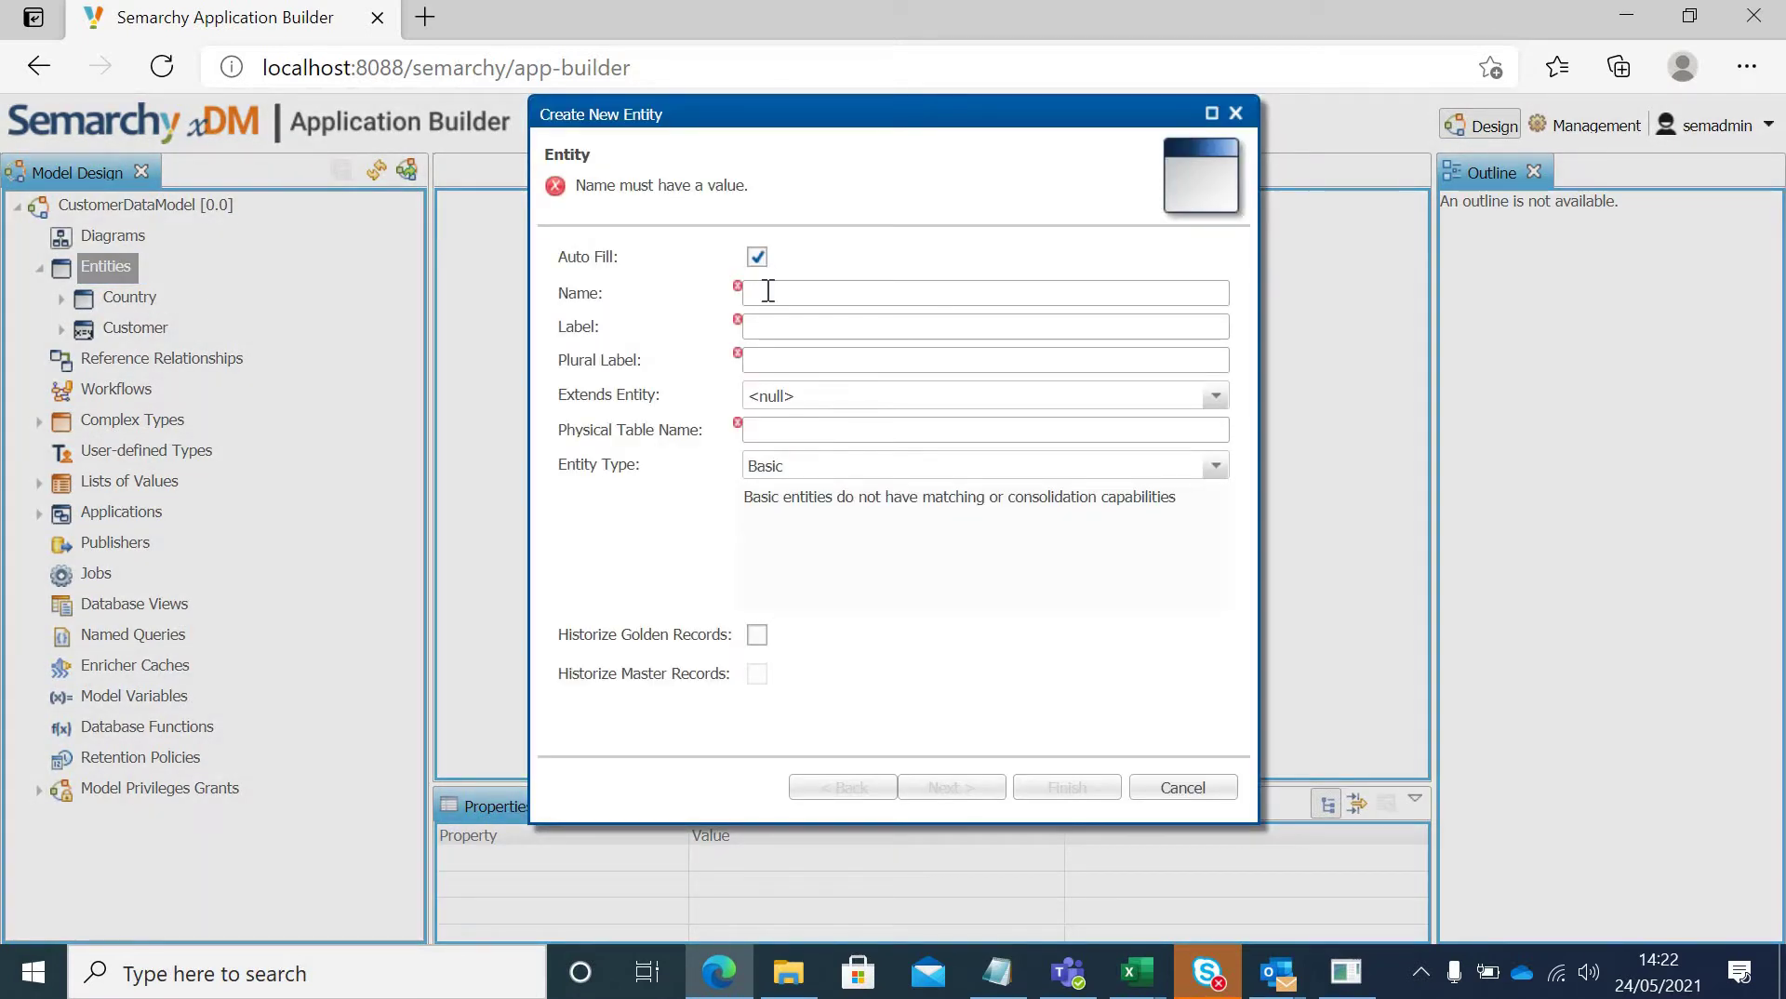
text(Marita)
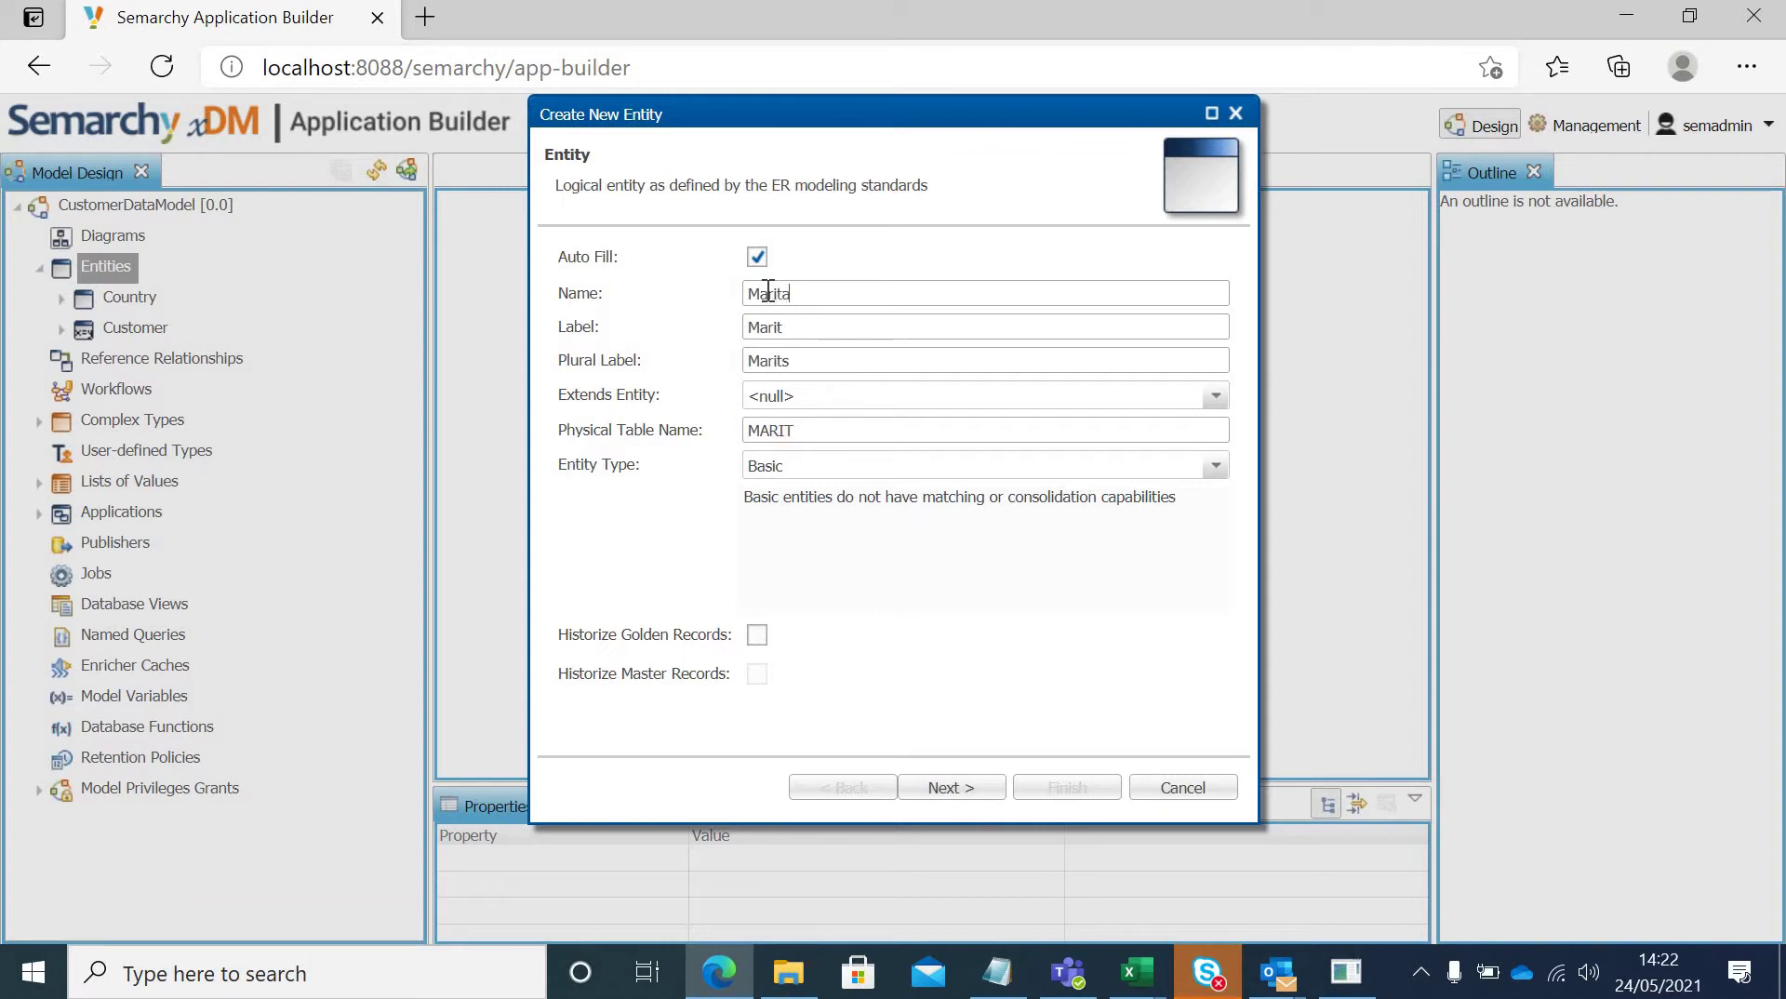
text(lStatus)
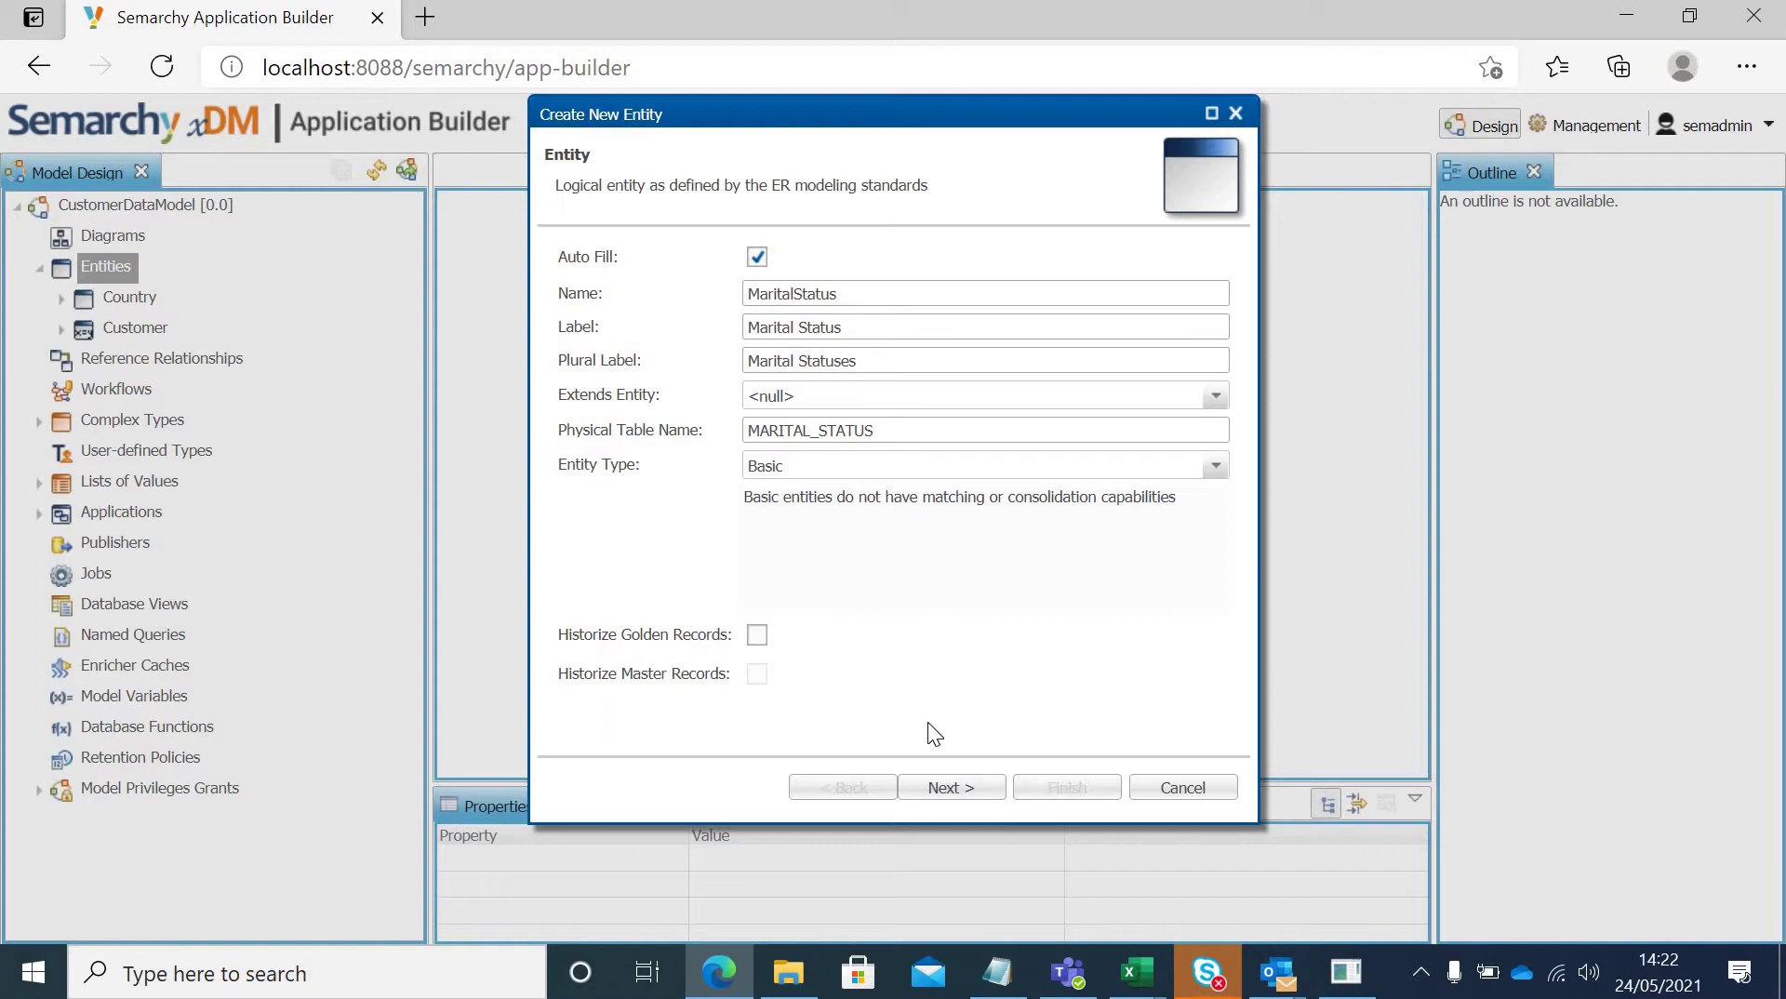
click(945, 787)
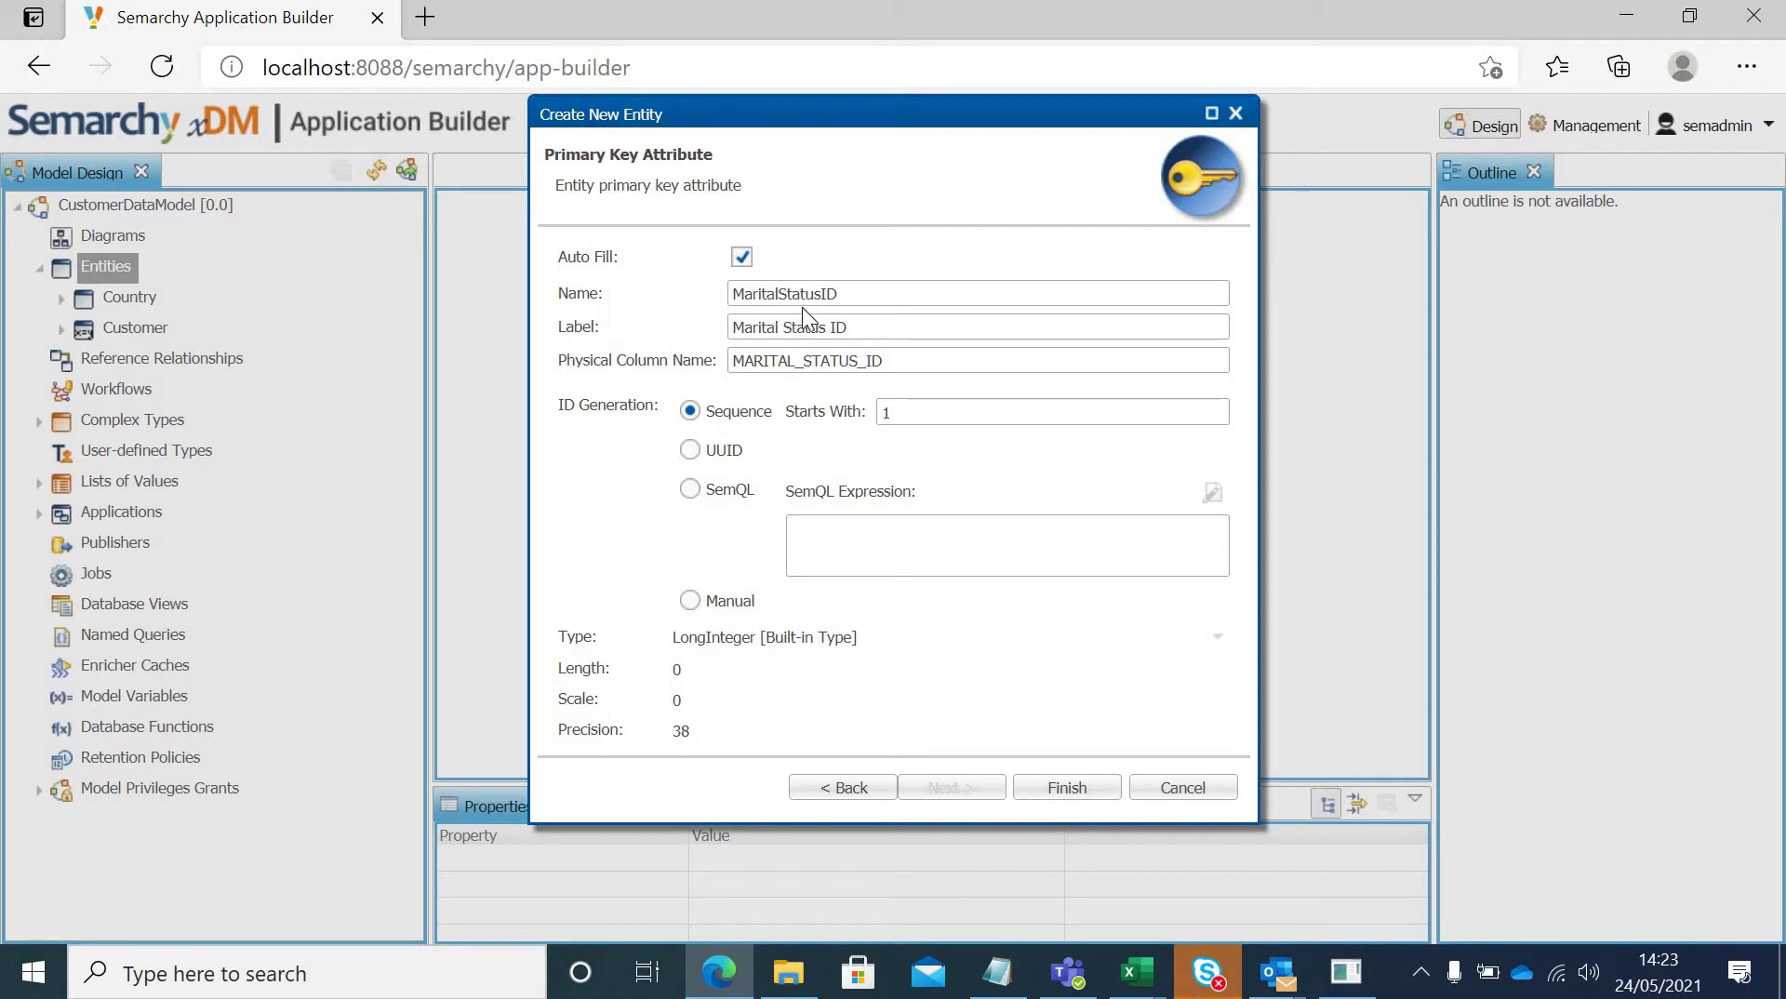
Step: Give the MaritalStatusID primary key manual ID generation and the String type, then create and save the entity
click(691, 601)
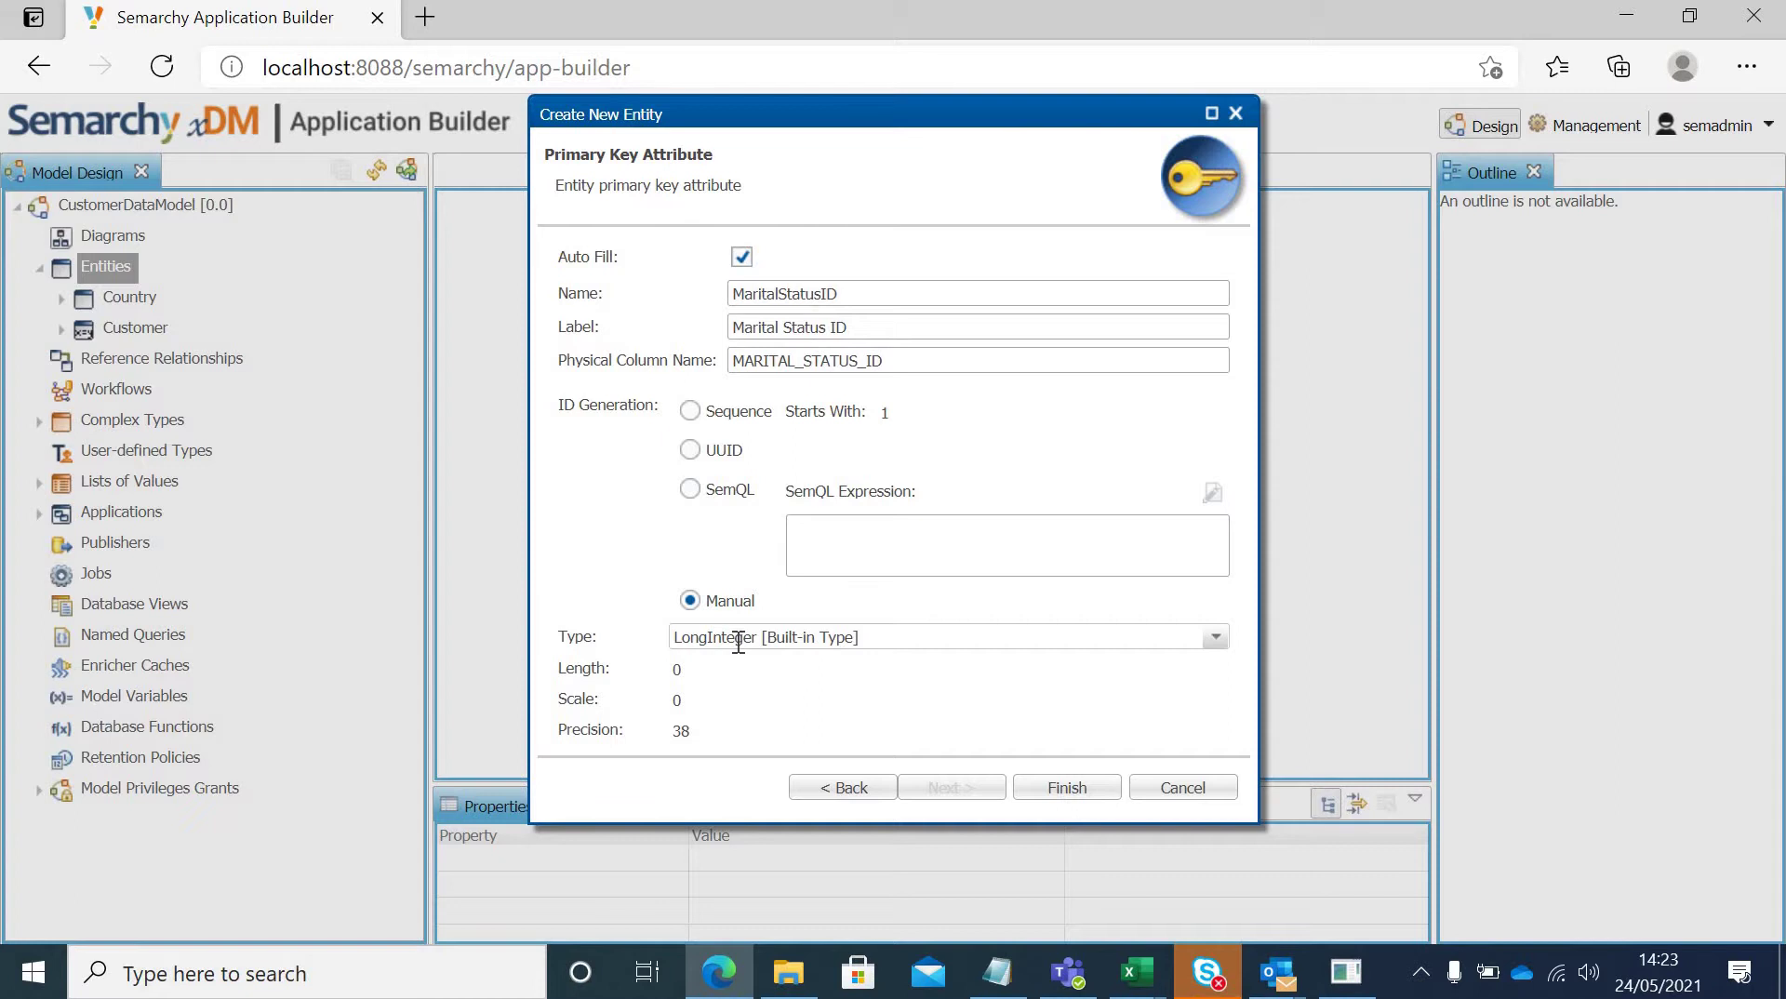
click(792, 637)
click(743, 714)
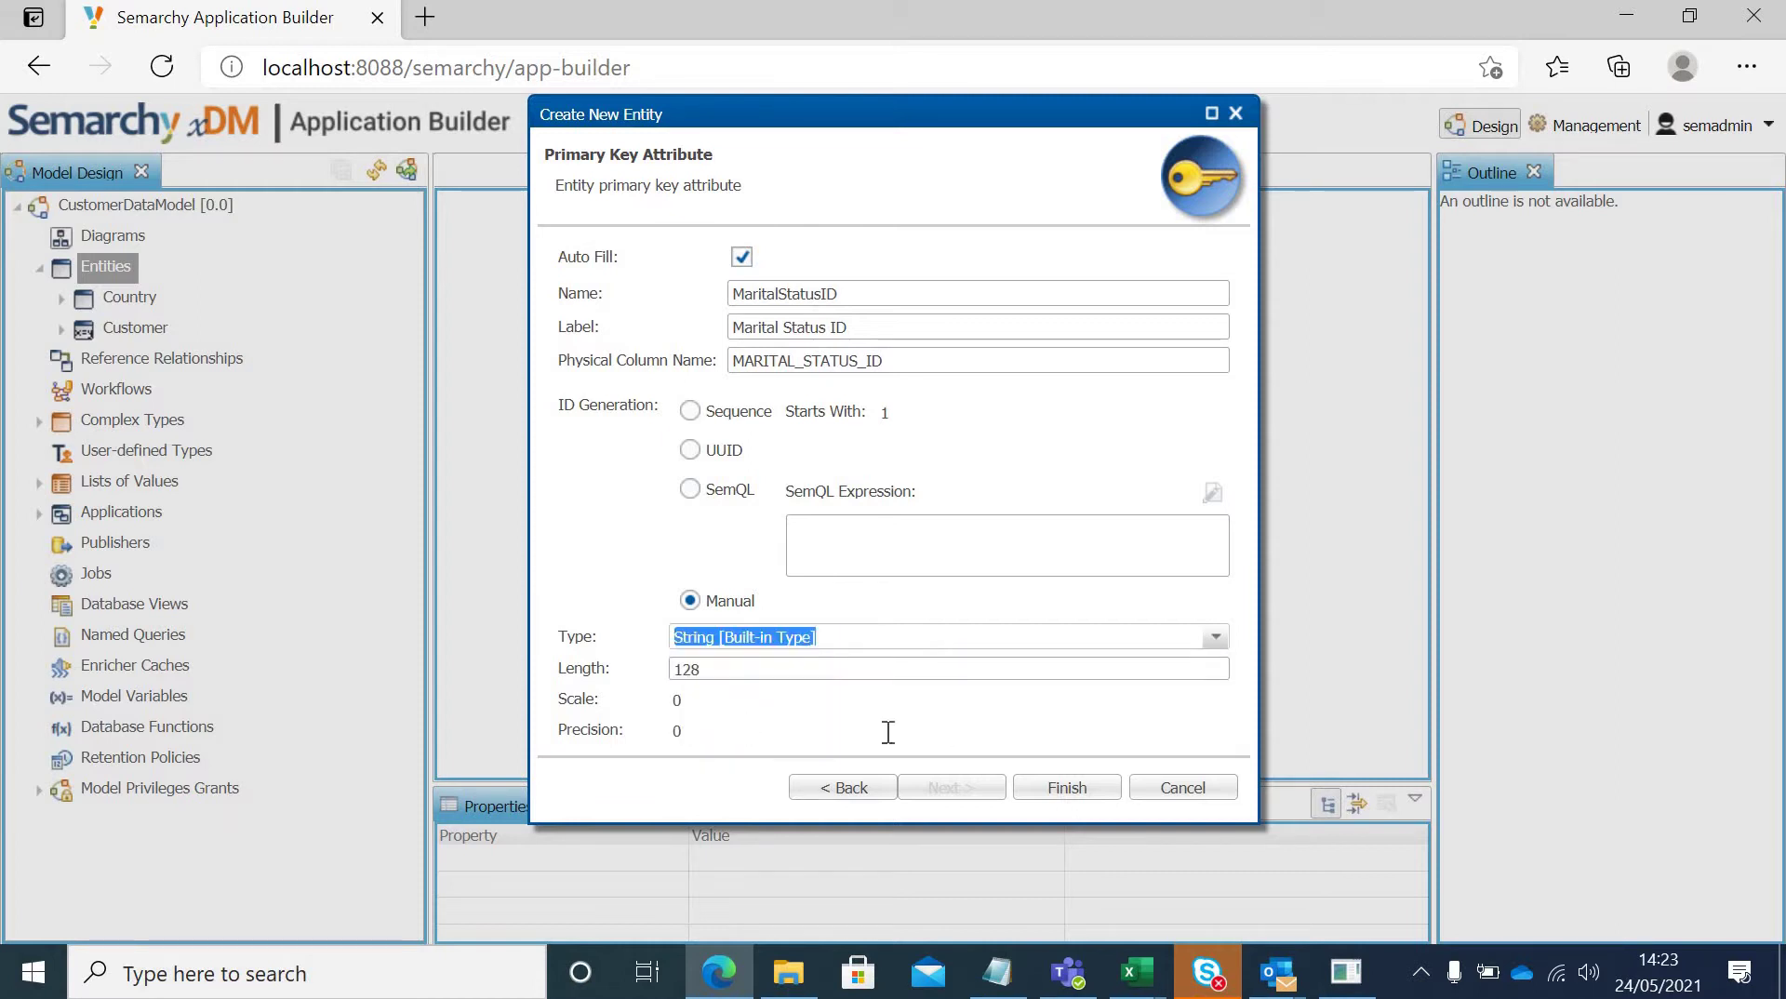
click(1060, 789)
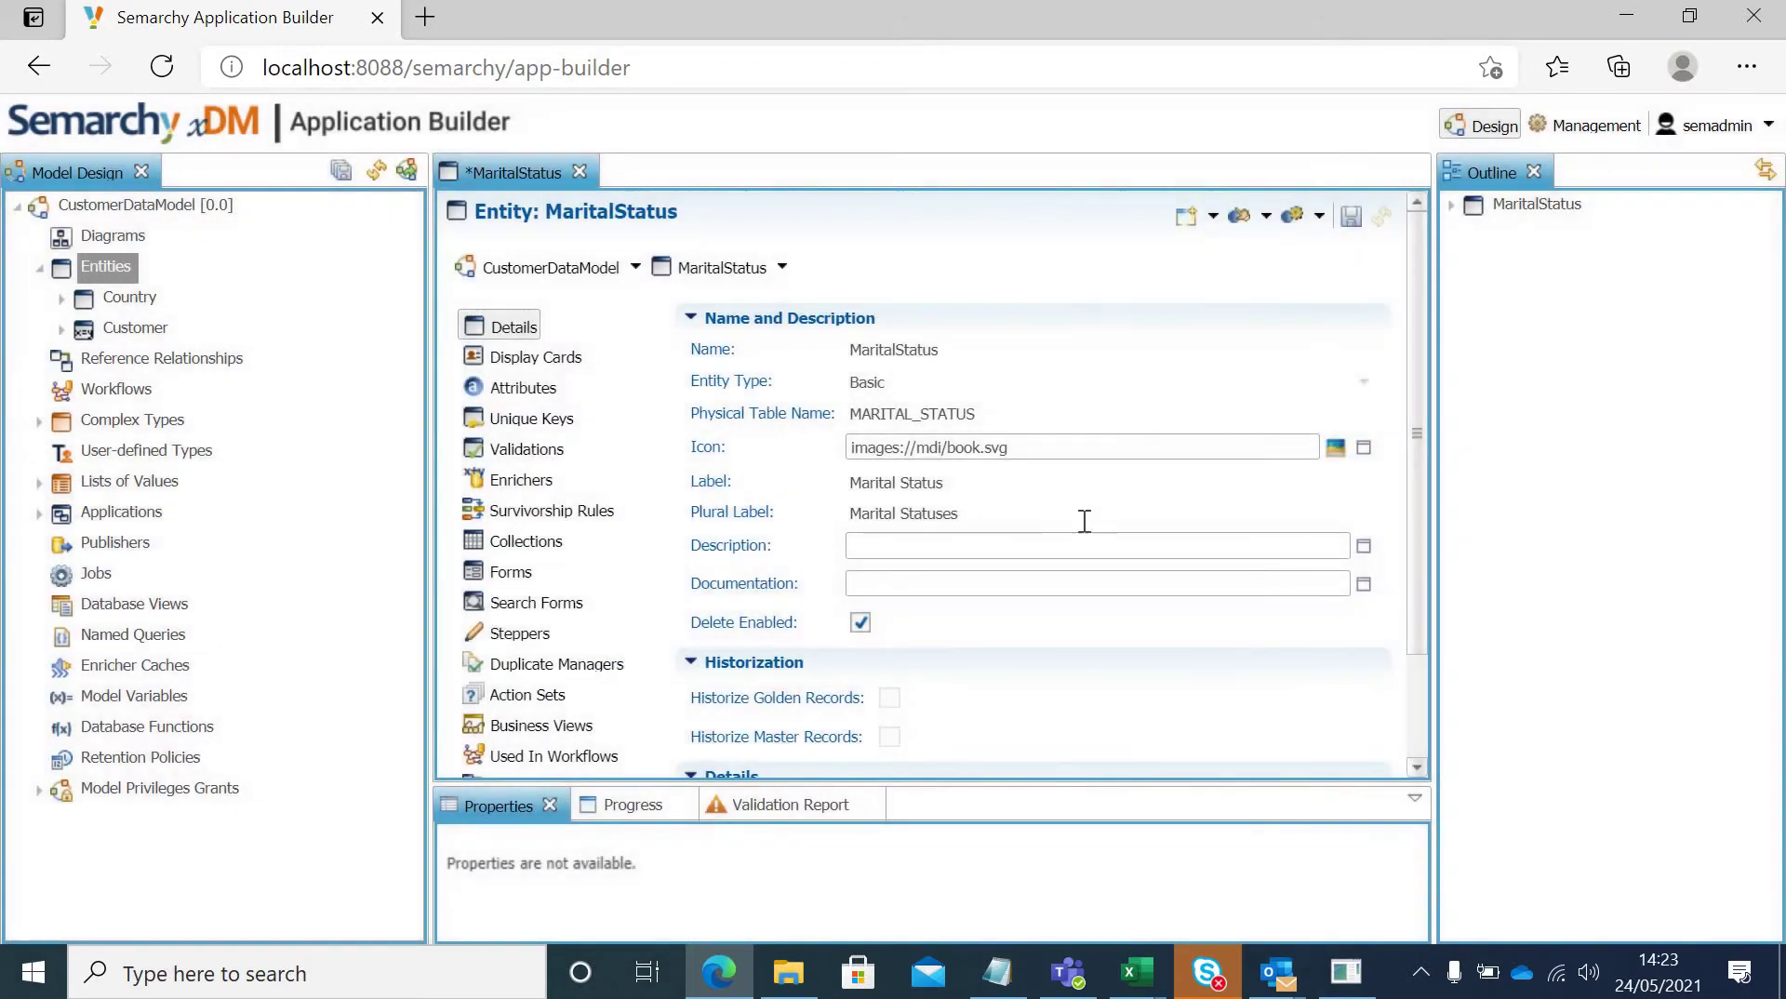
click(1351, 216)
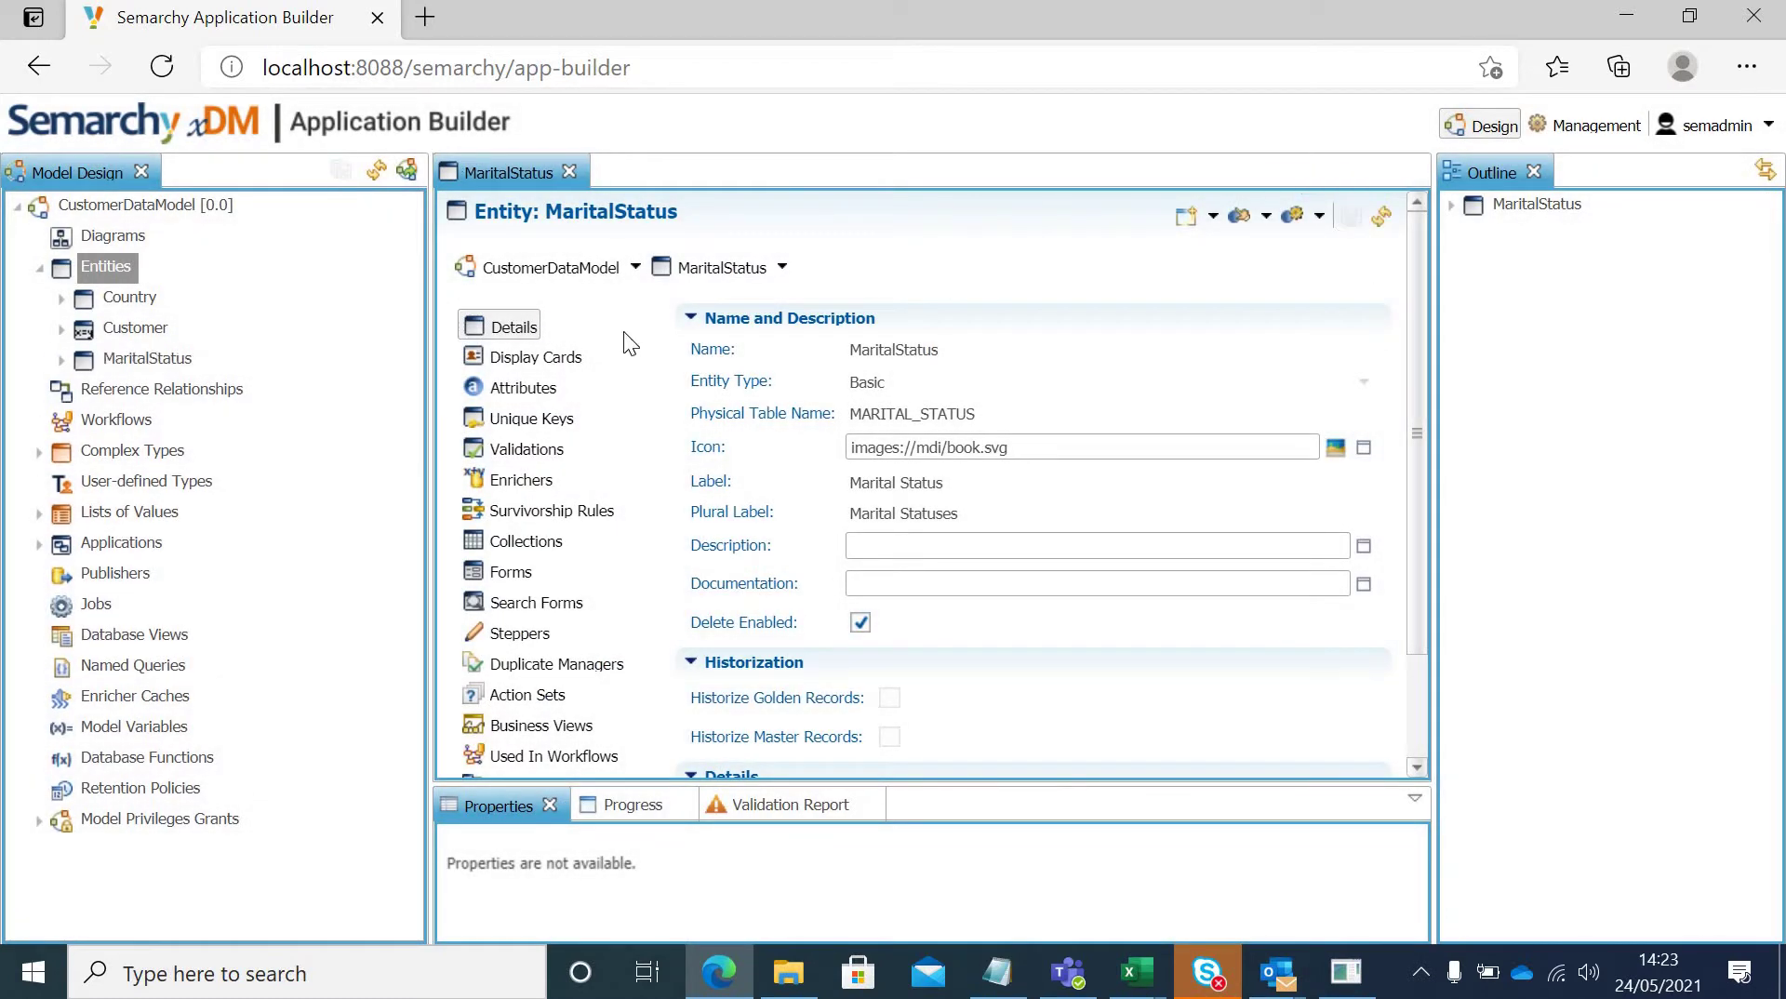
Step: Add a simple String attribute named MaritalStatus to the MaritalStatus entity
click(521, 389)
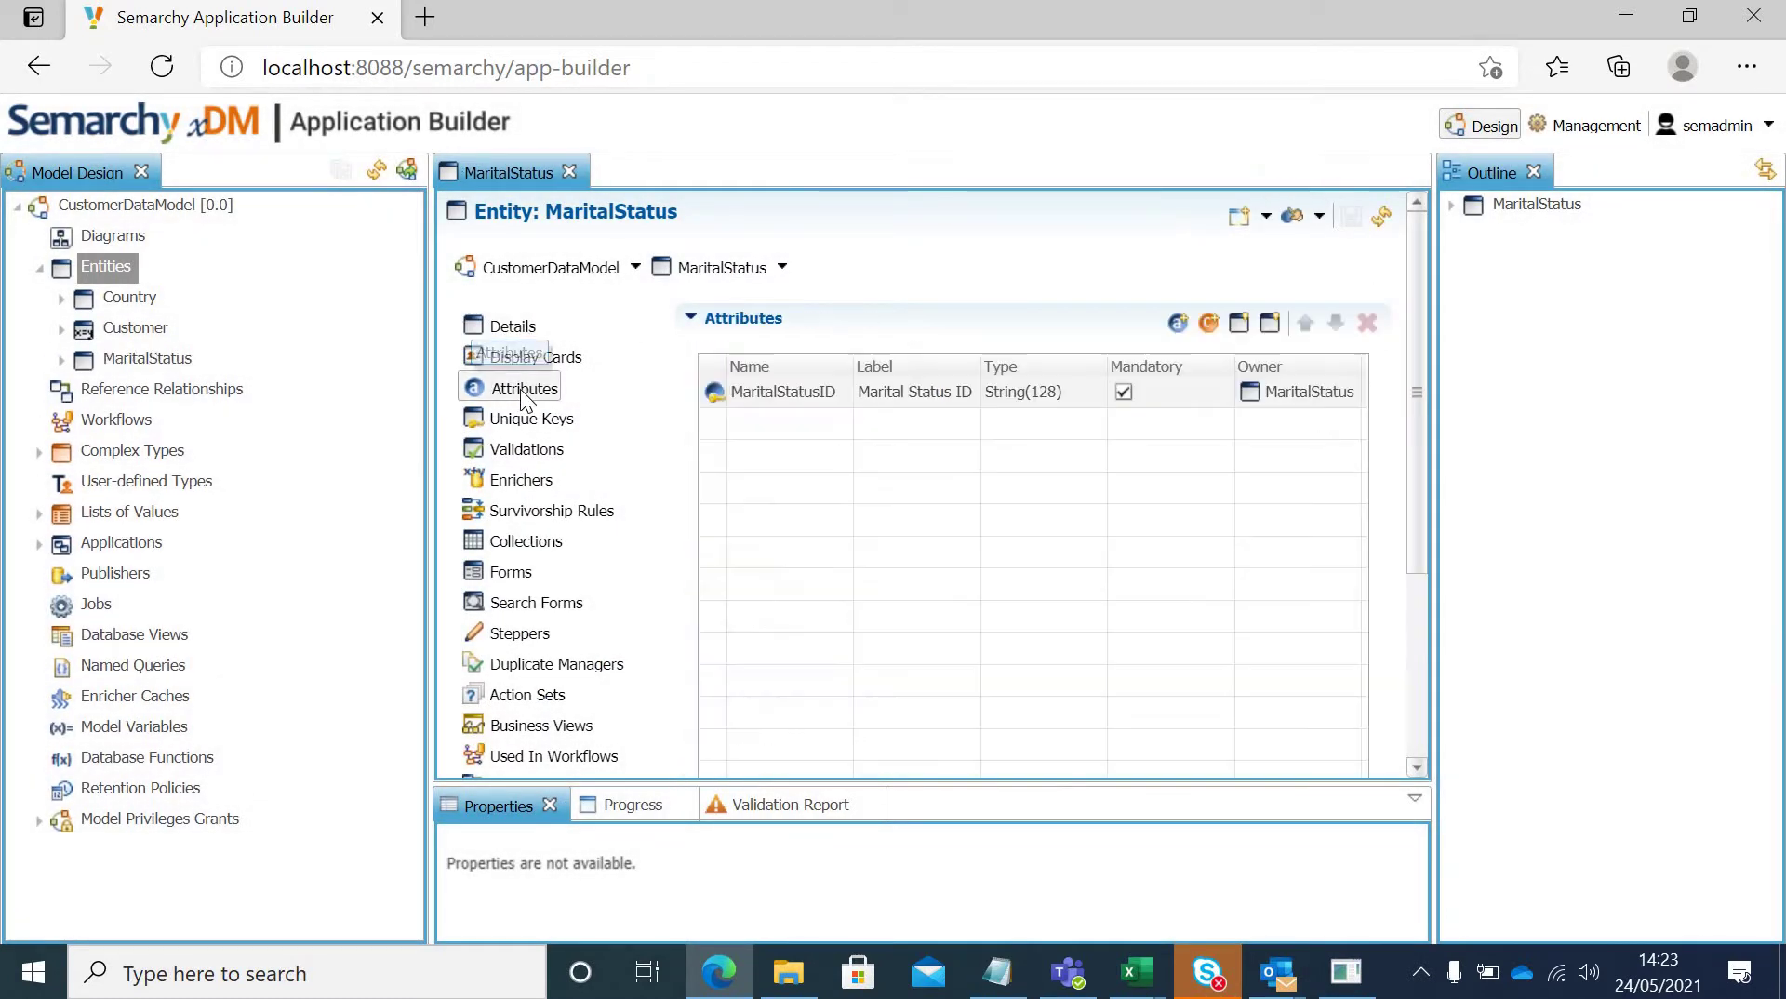
click(1178, 324)
text(M)
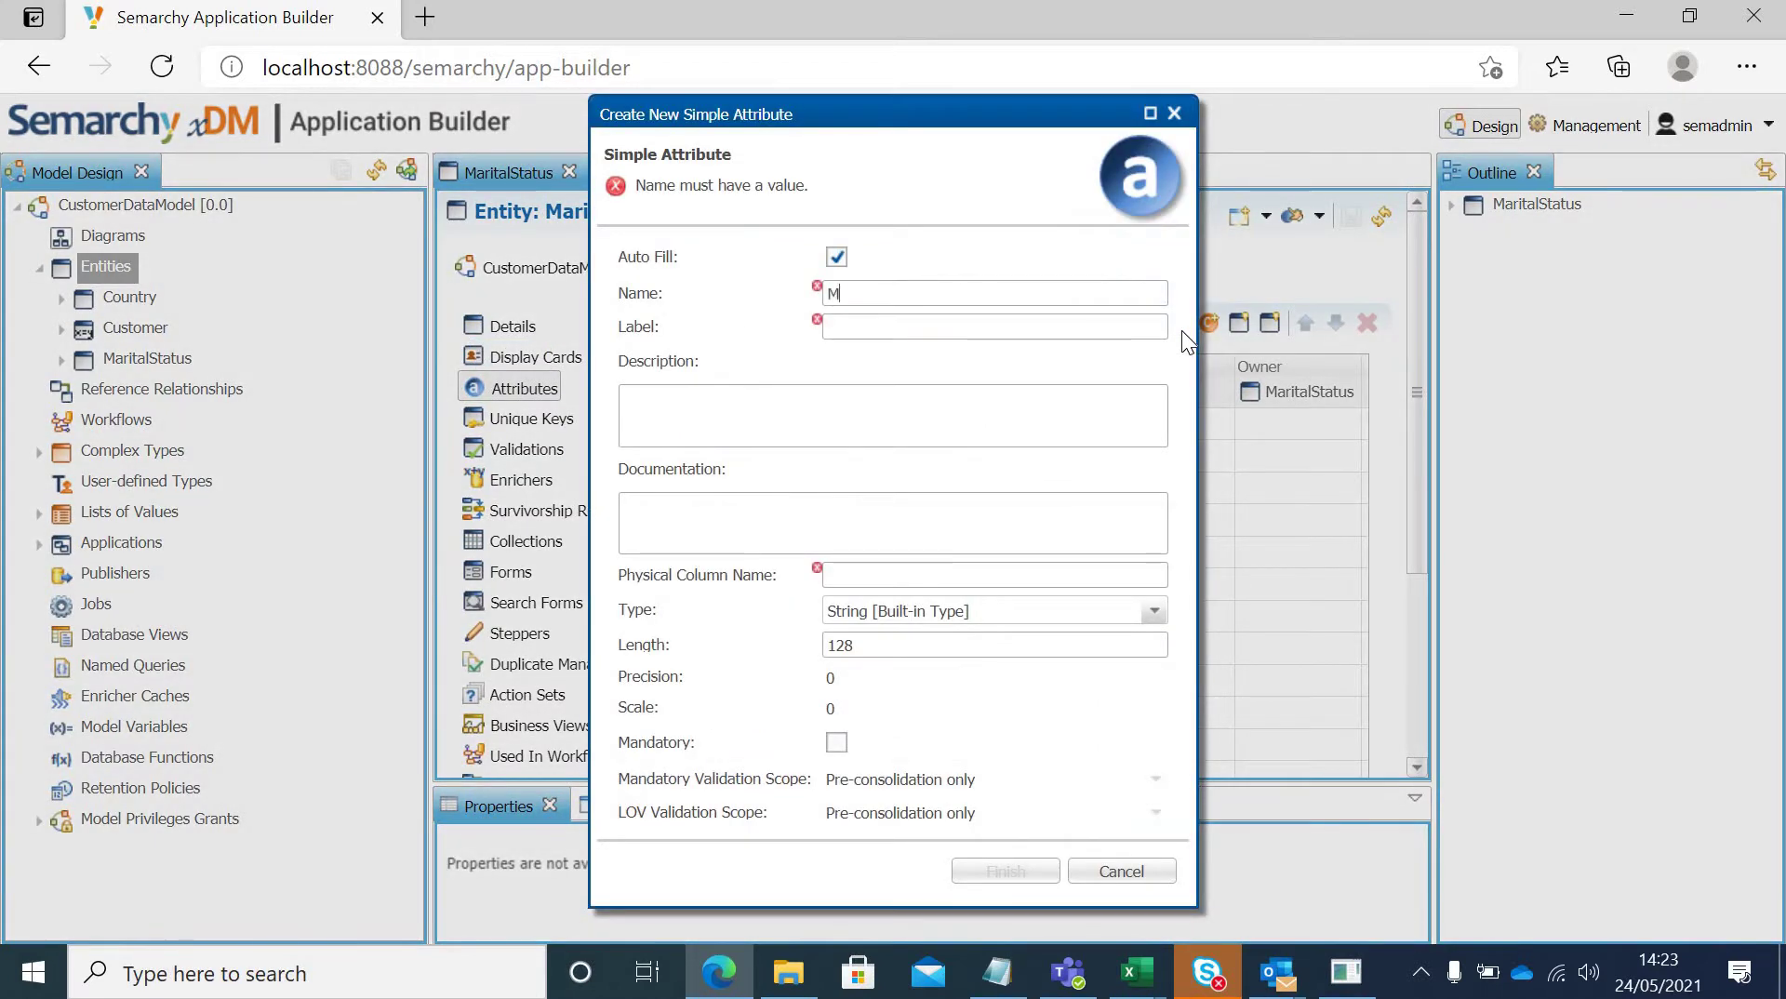
text(aritalStatus)
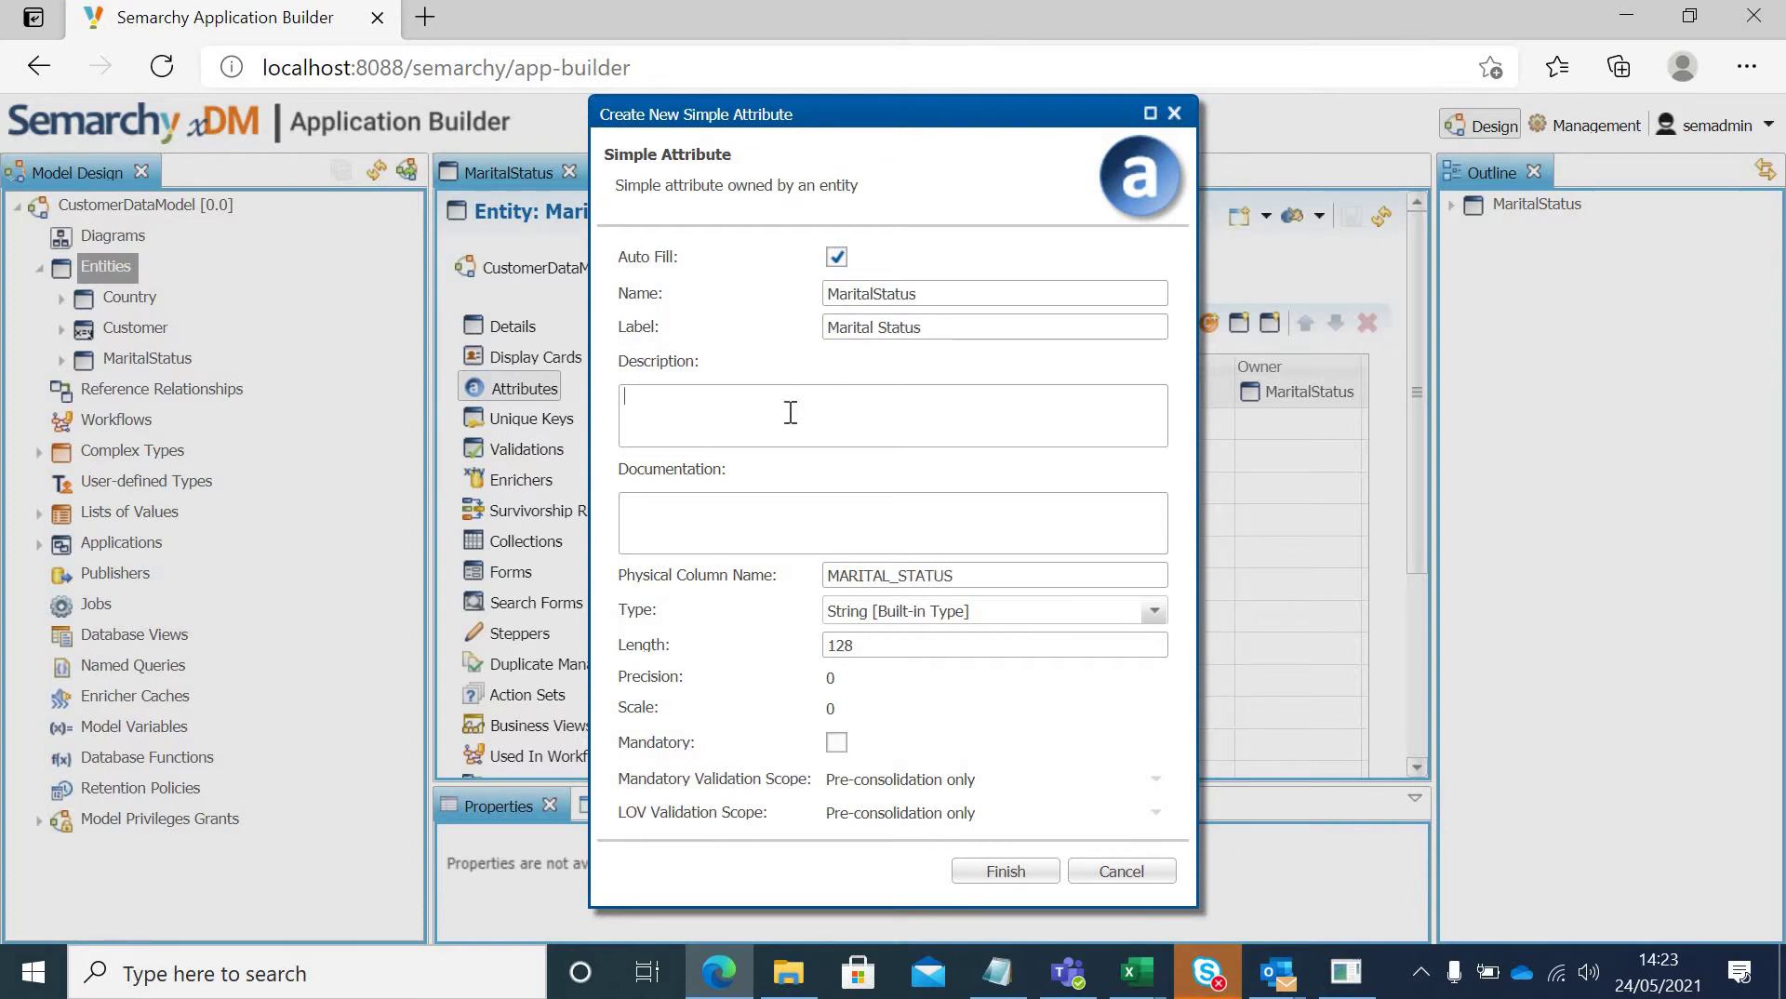
click(777, 522)
click(1012, 865)
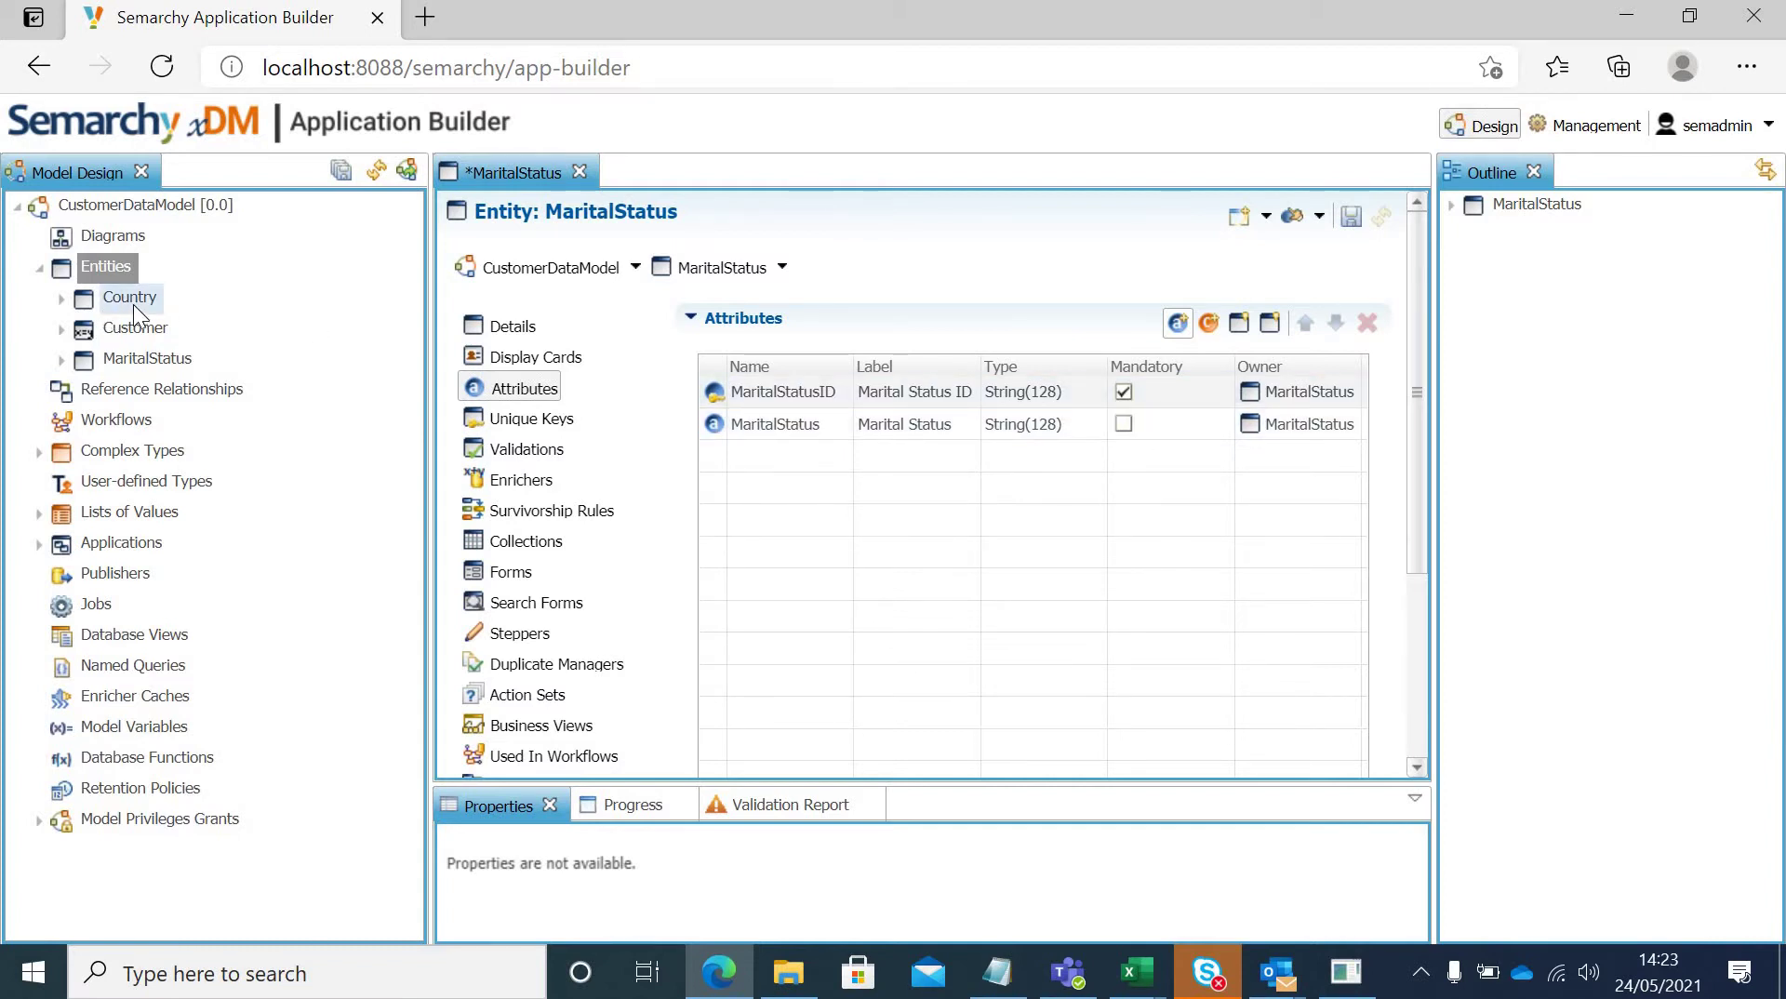
Step: Add a complex attribute EffectiveDates using the EffectiveDates complex type to the MaritalStatus entity, then save and close the entity
click(1212, 326)
click(861, 294)
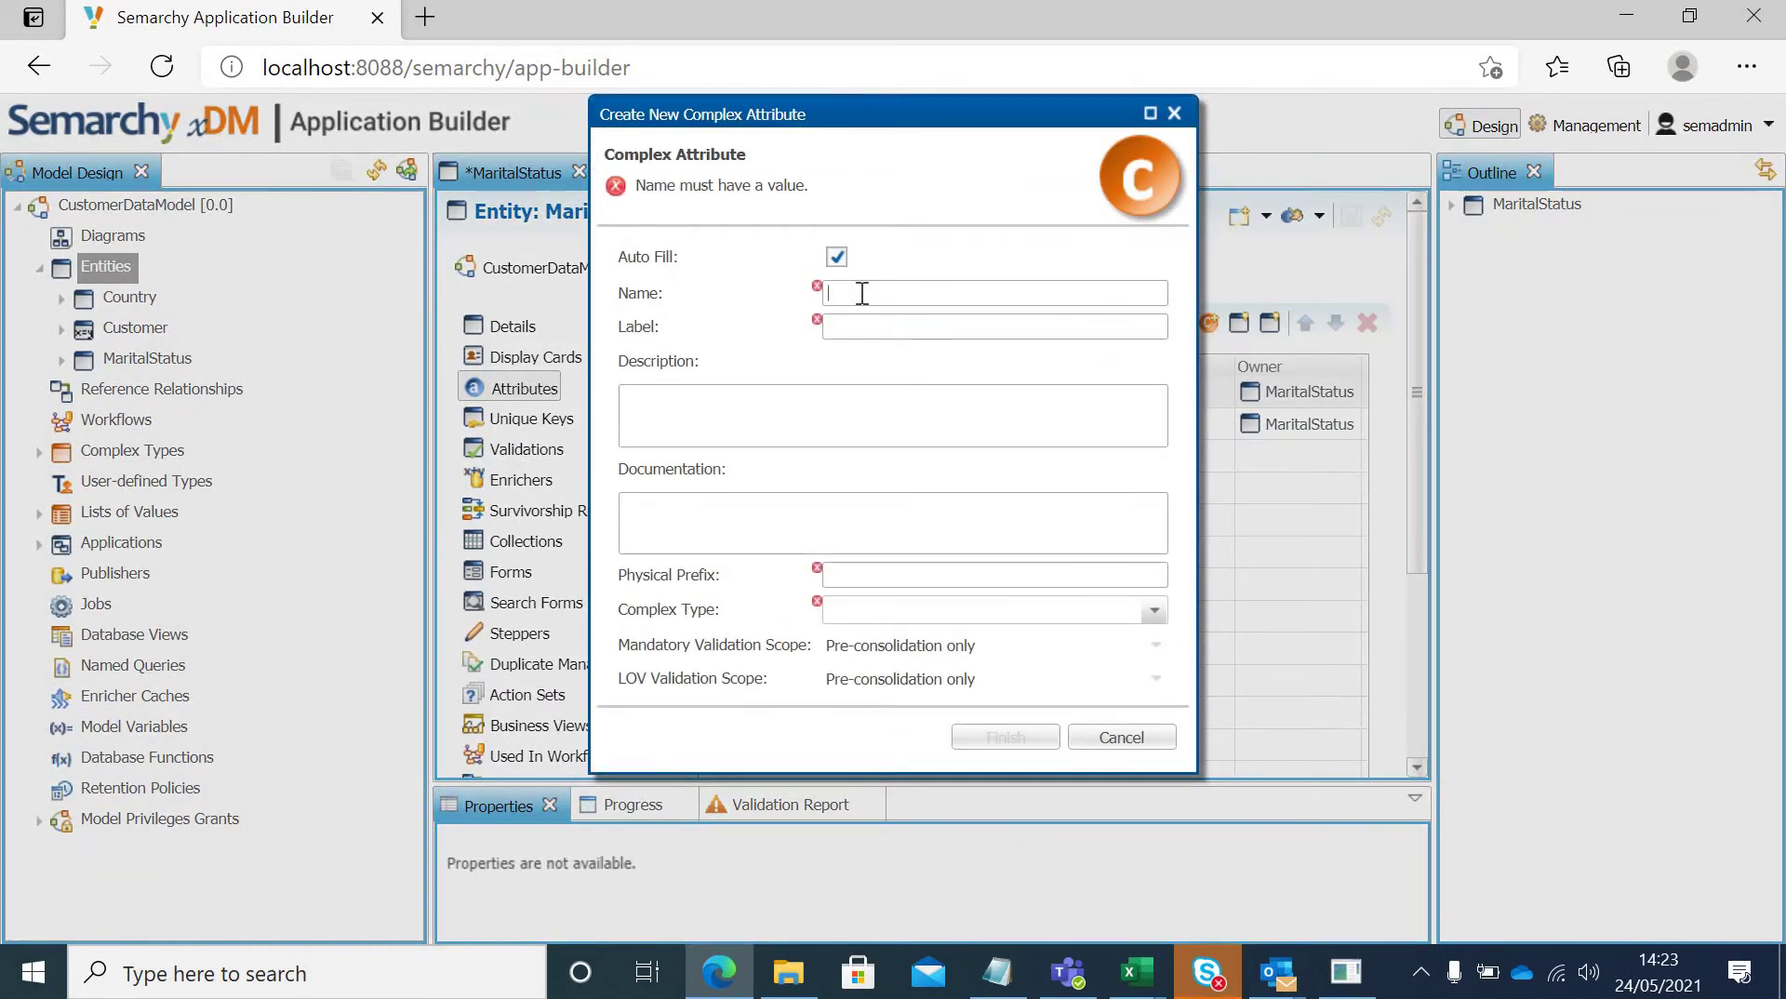
text(Effect)
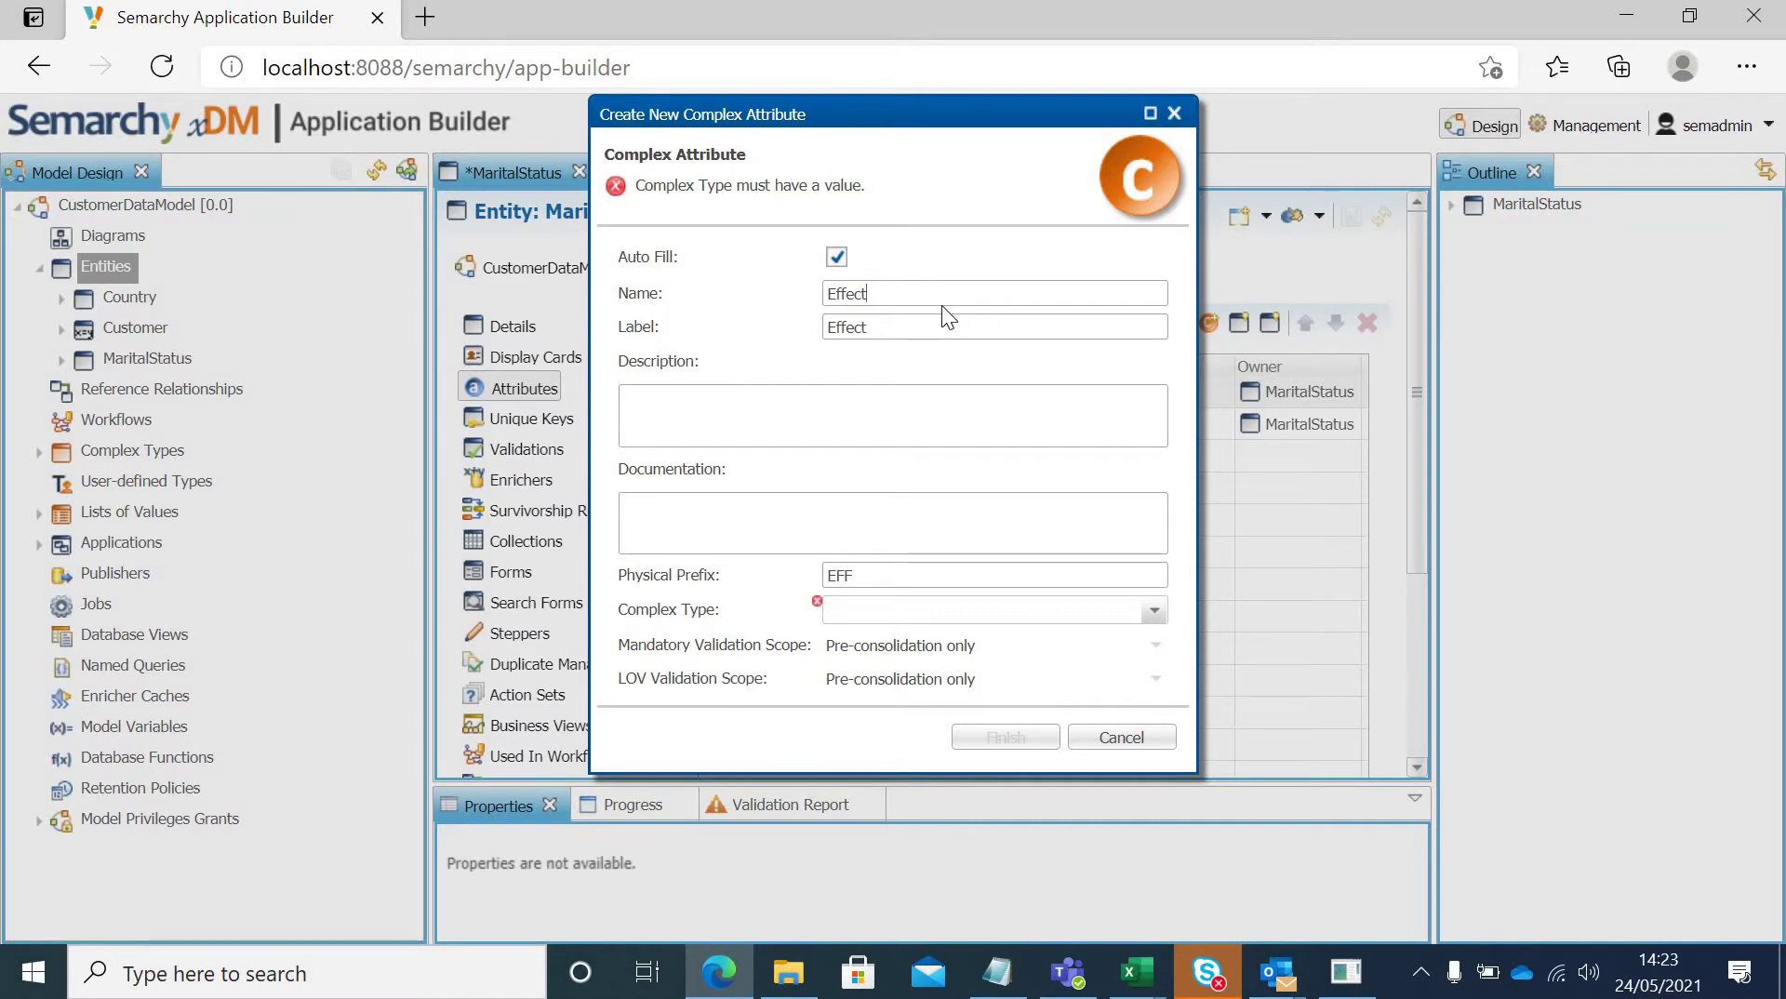
text(iveDates)
click(1146, 614)
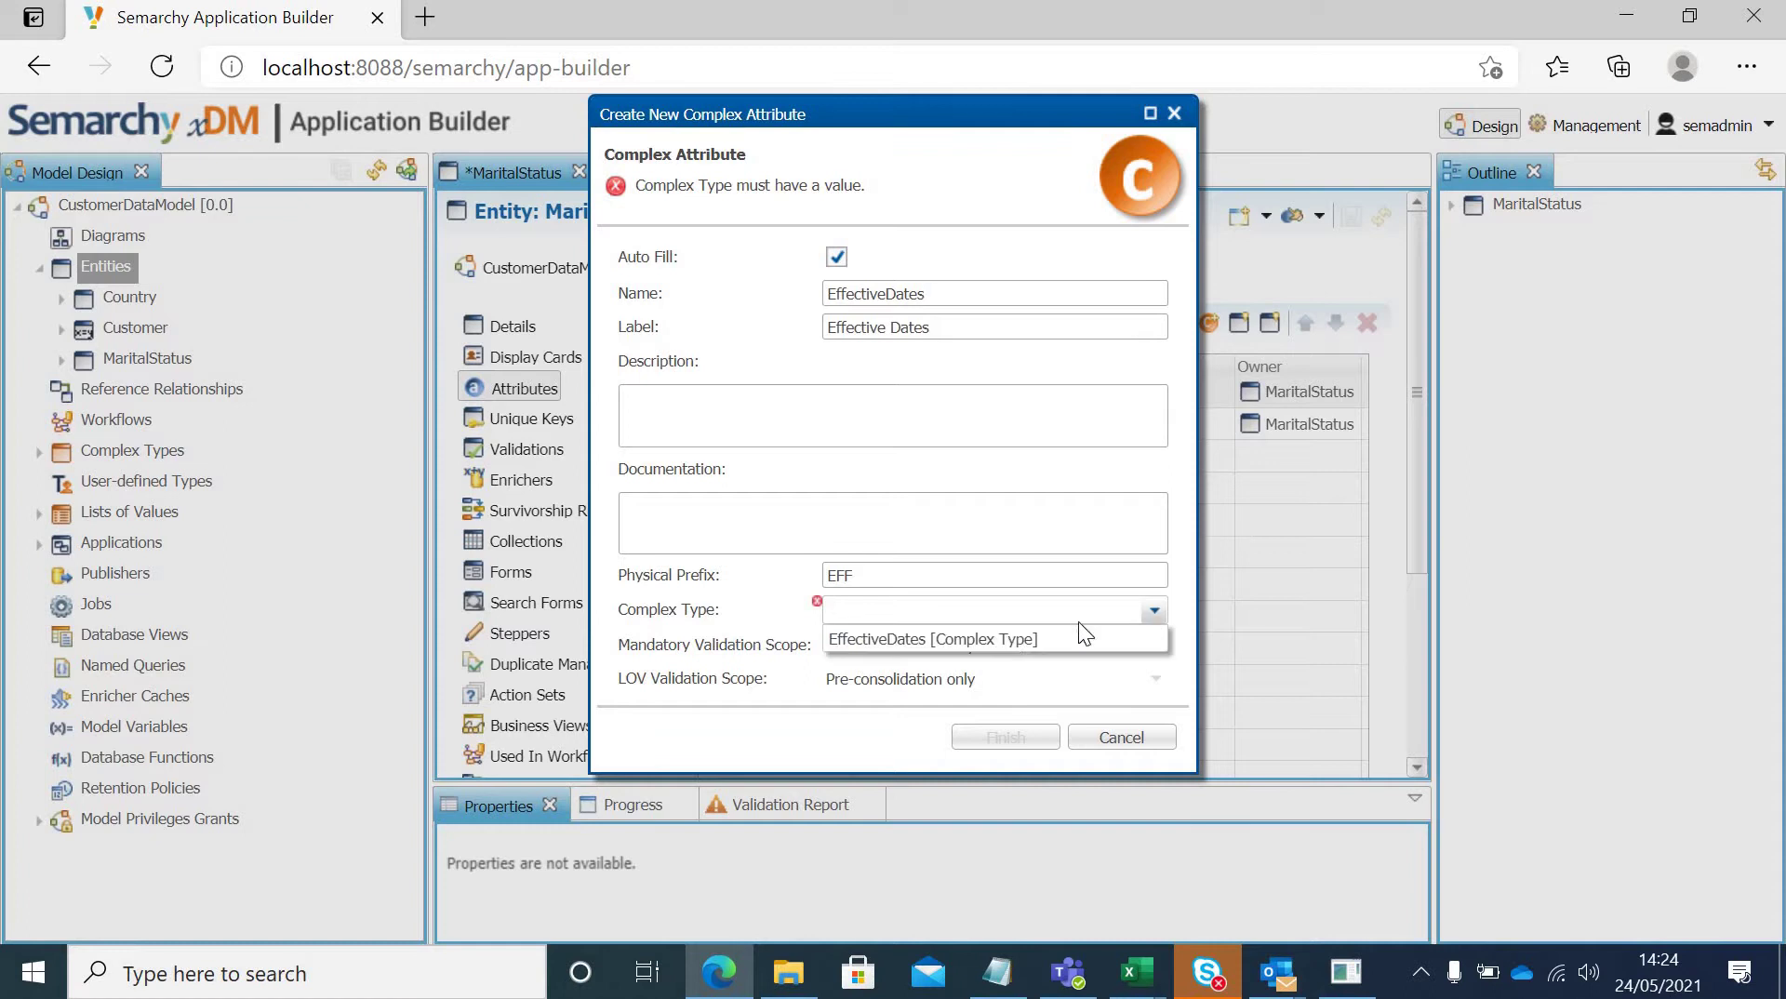
click(996, 640)
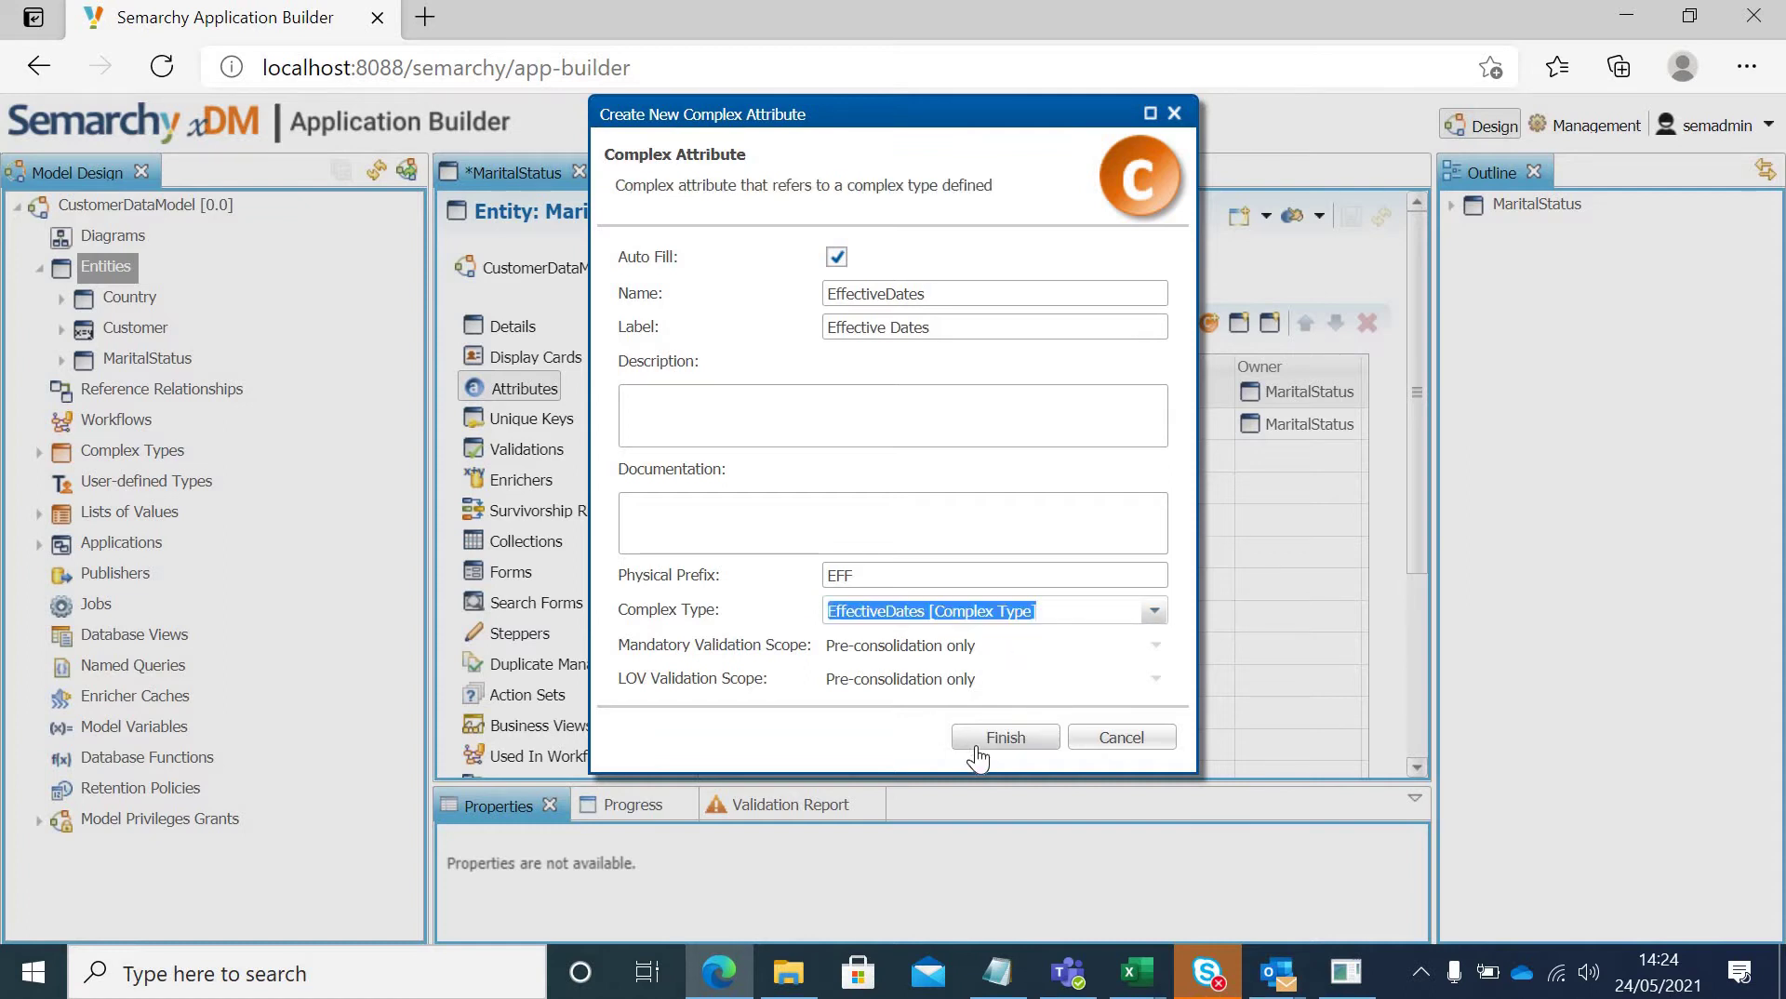
click(977, 747)
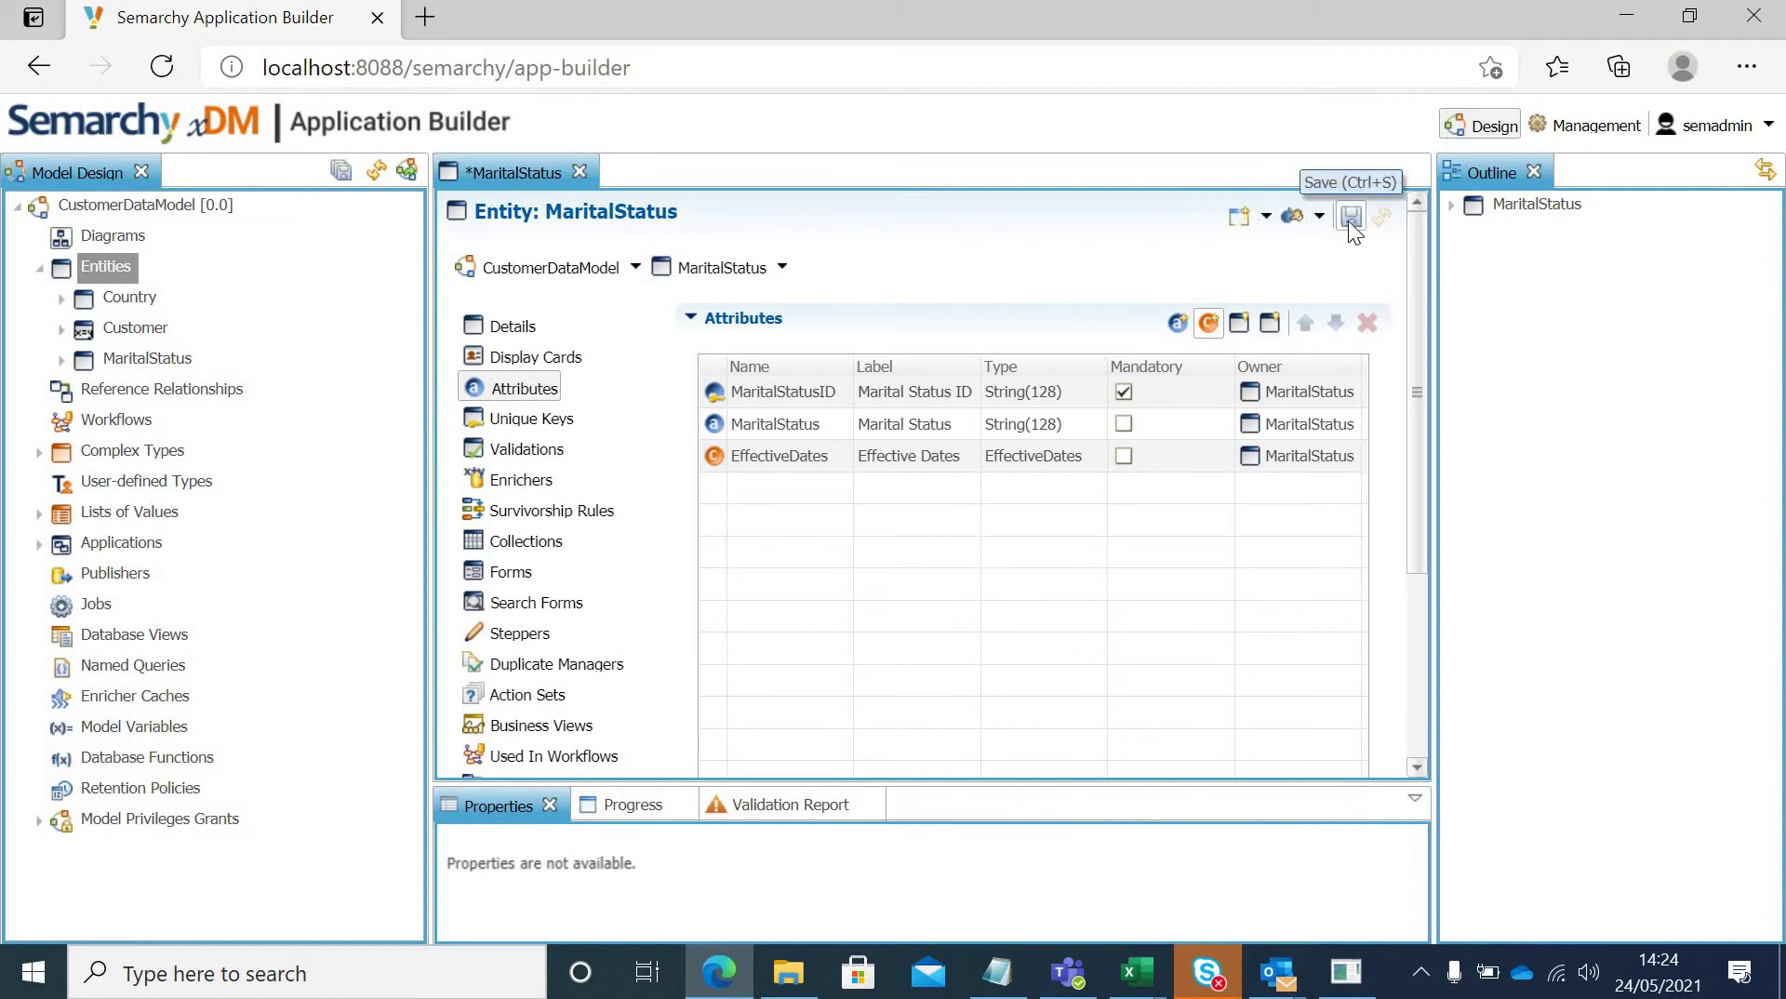
click(1350, 219)
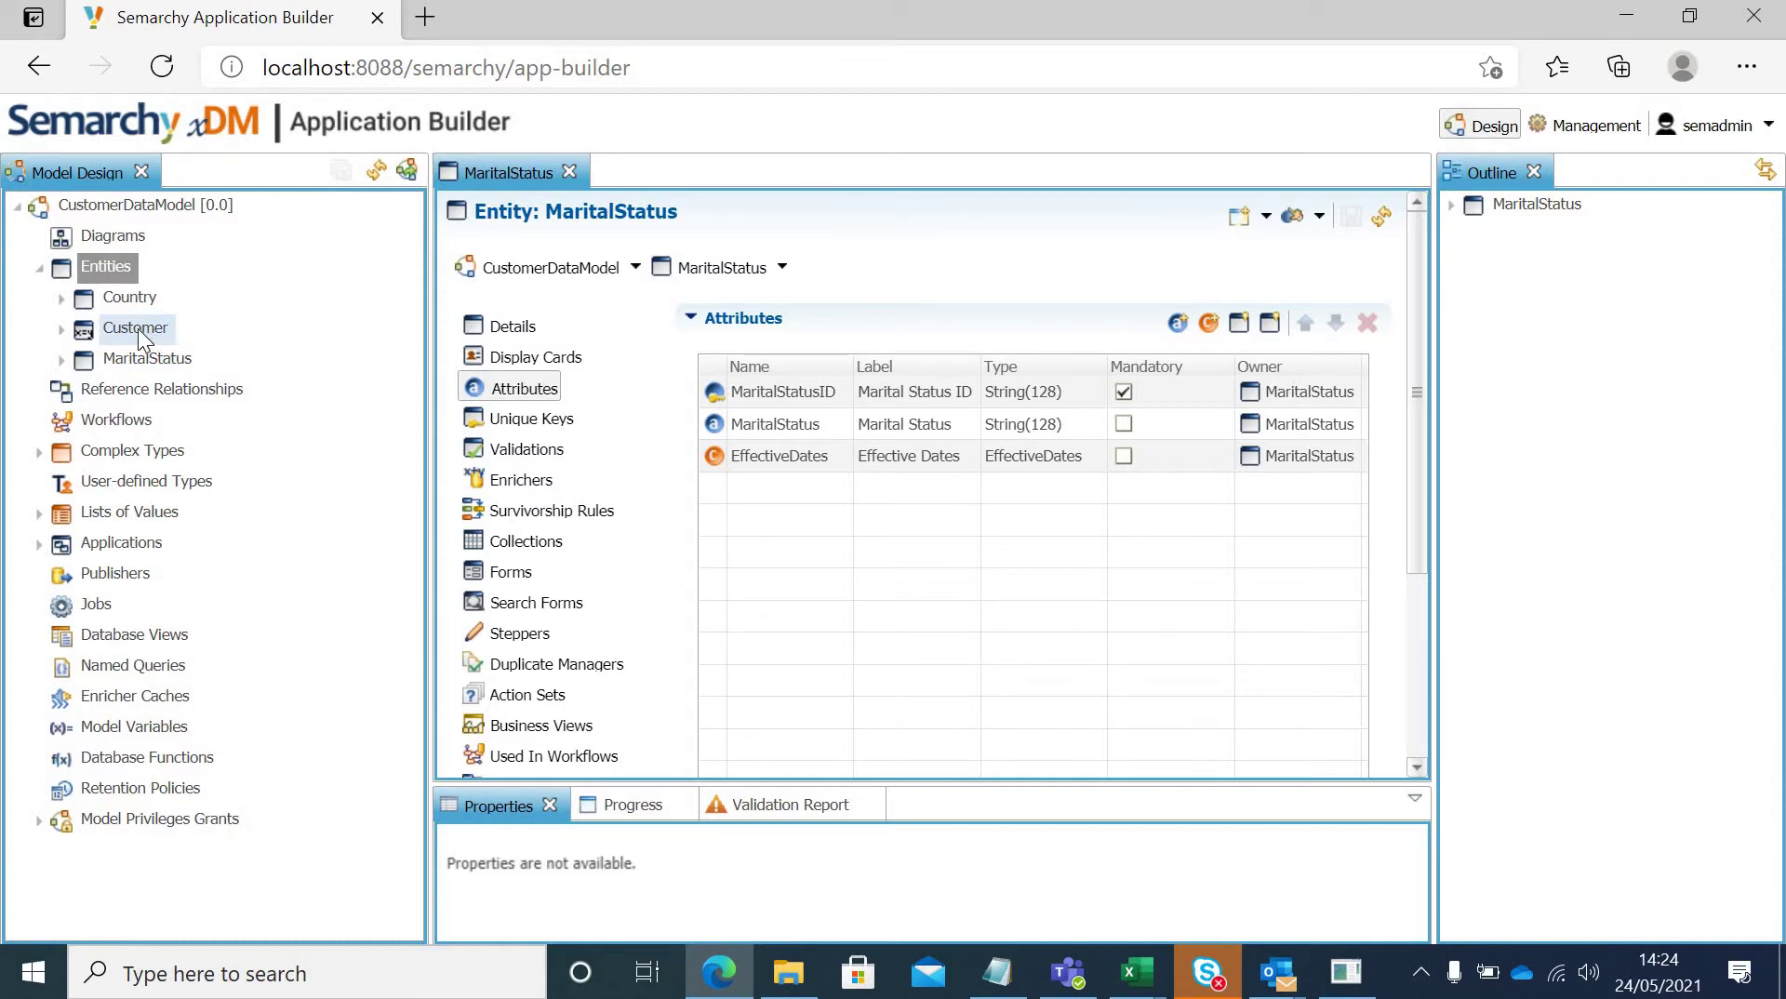
click(570, 173)
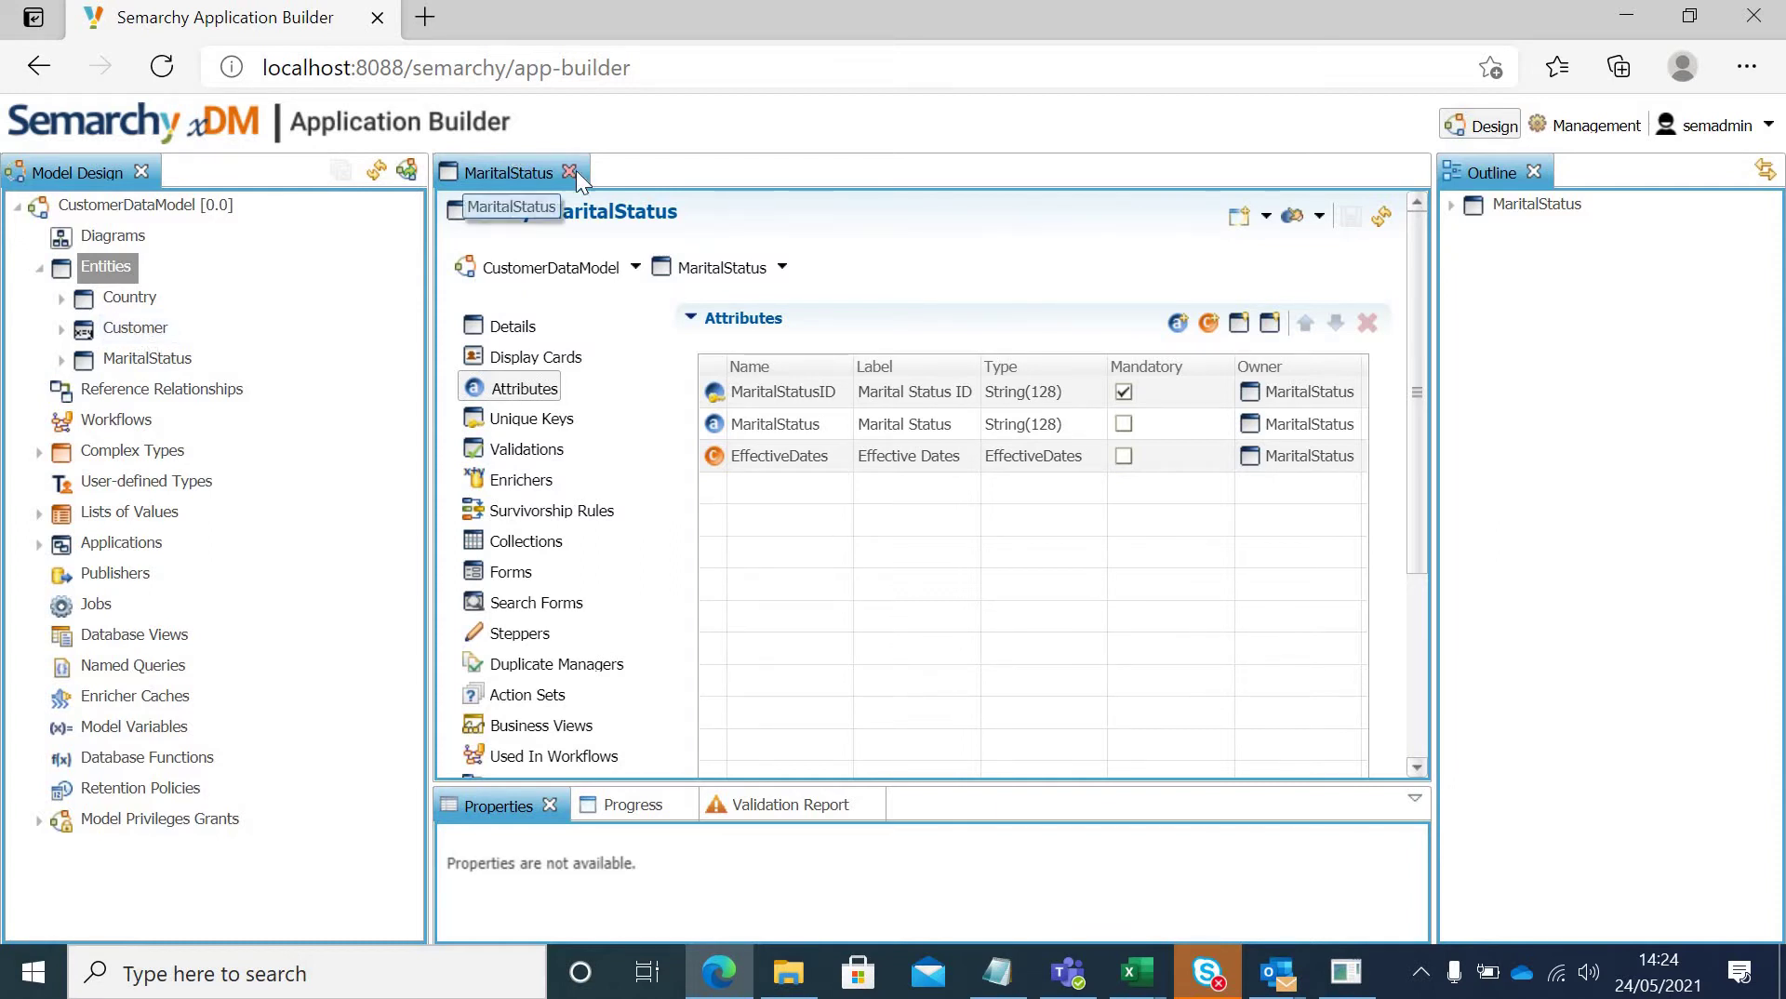
Step: Open the Customer entity and add a simple String attribute named AddressLine1
double_click(144, 333)
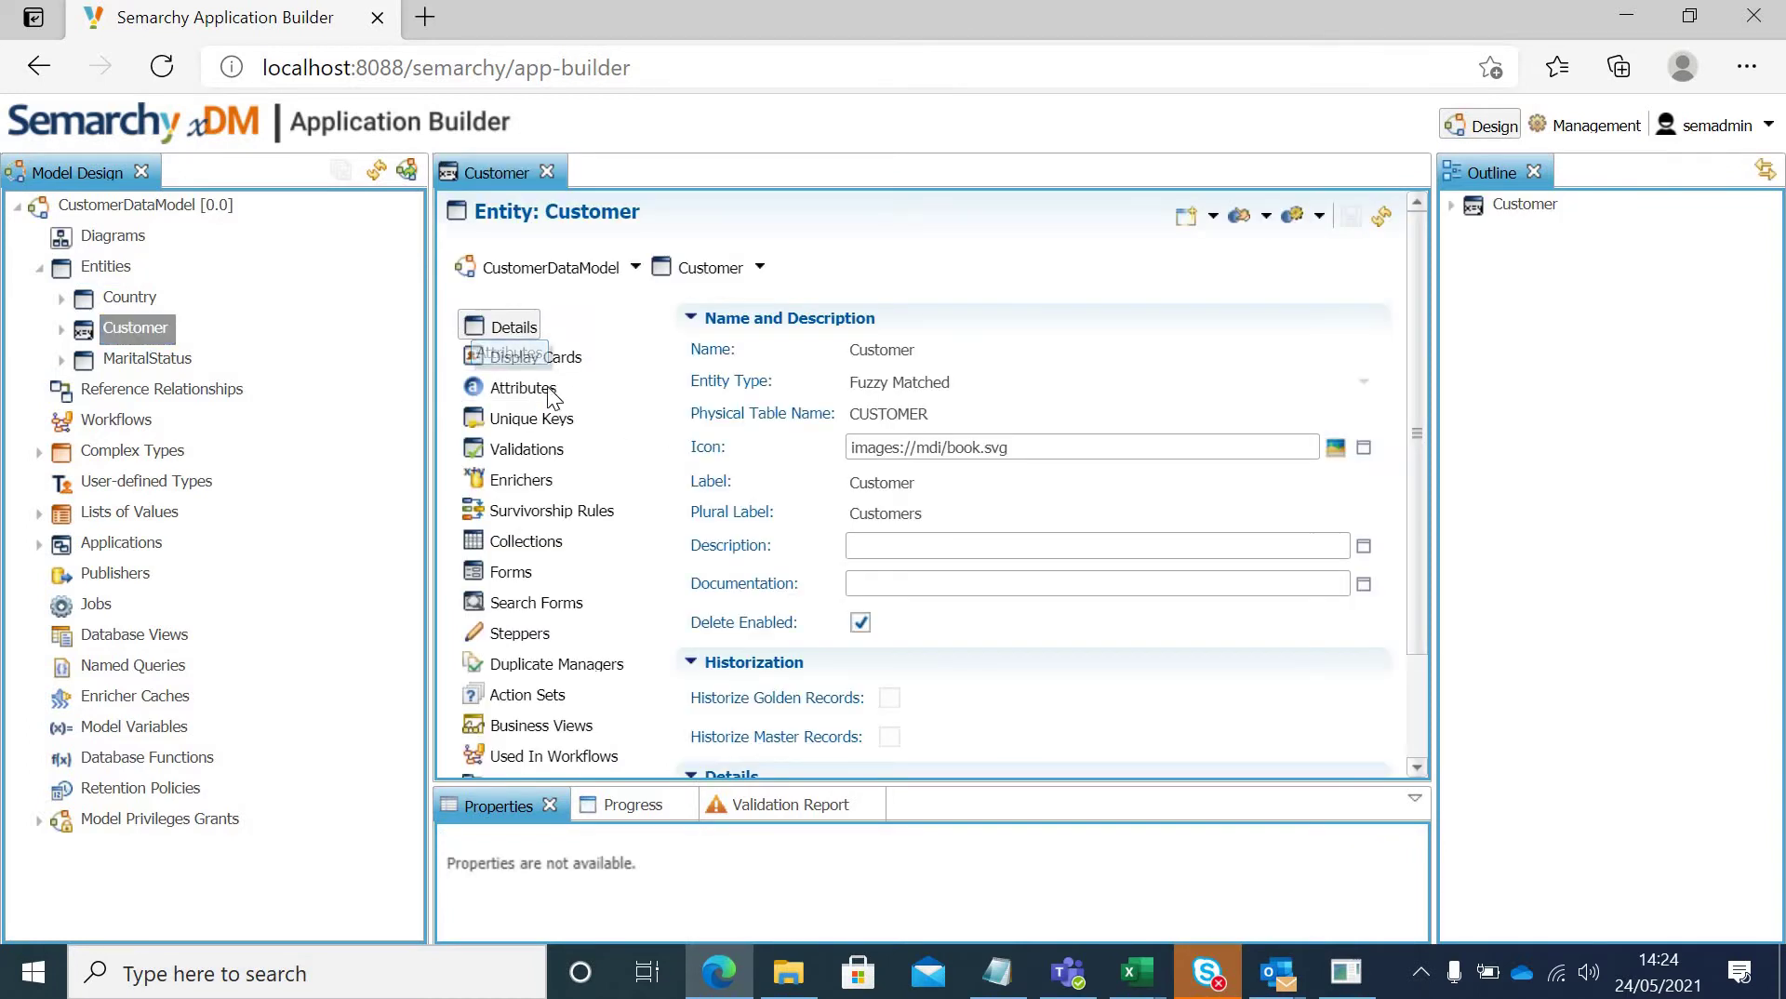
click(548, 391)
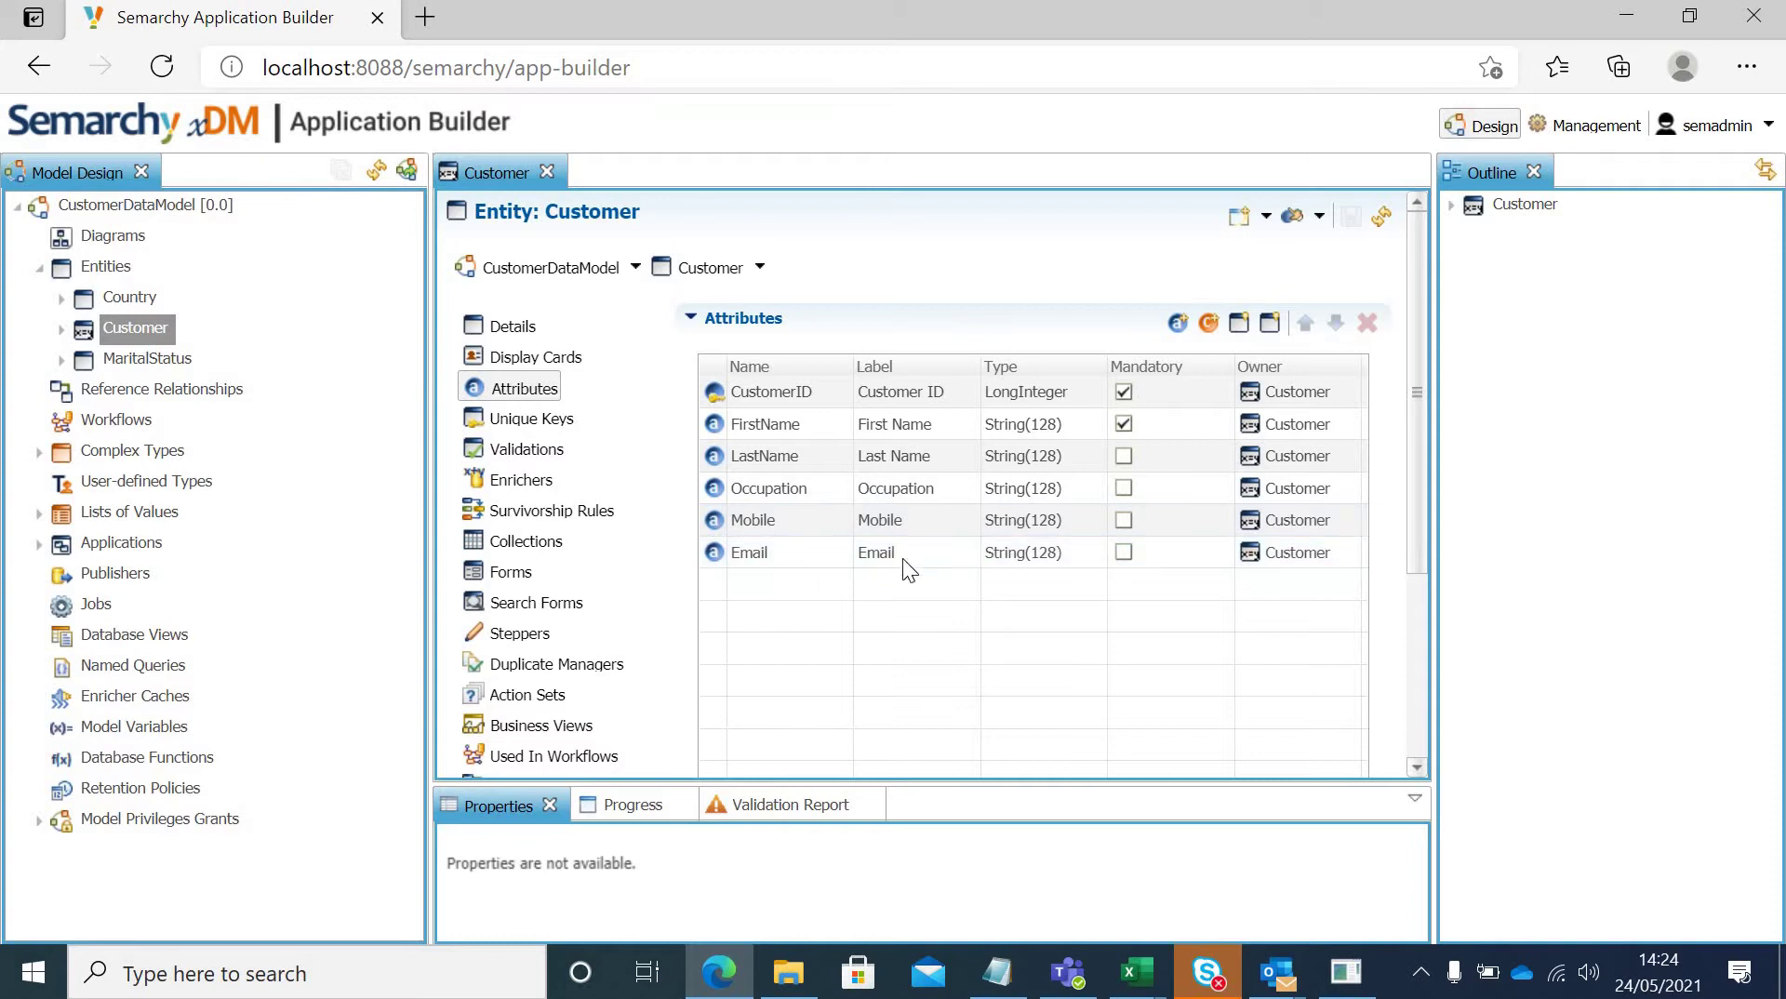
click(1177, 323)
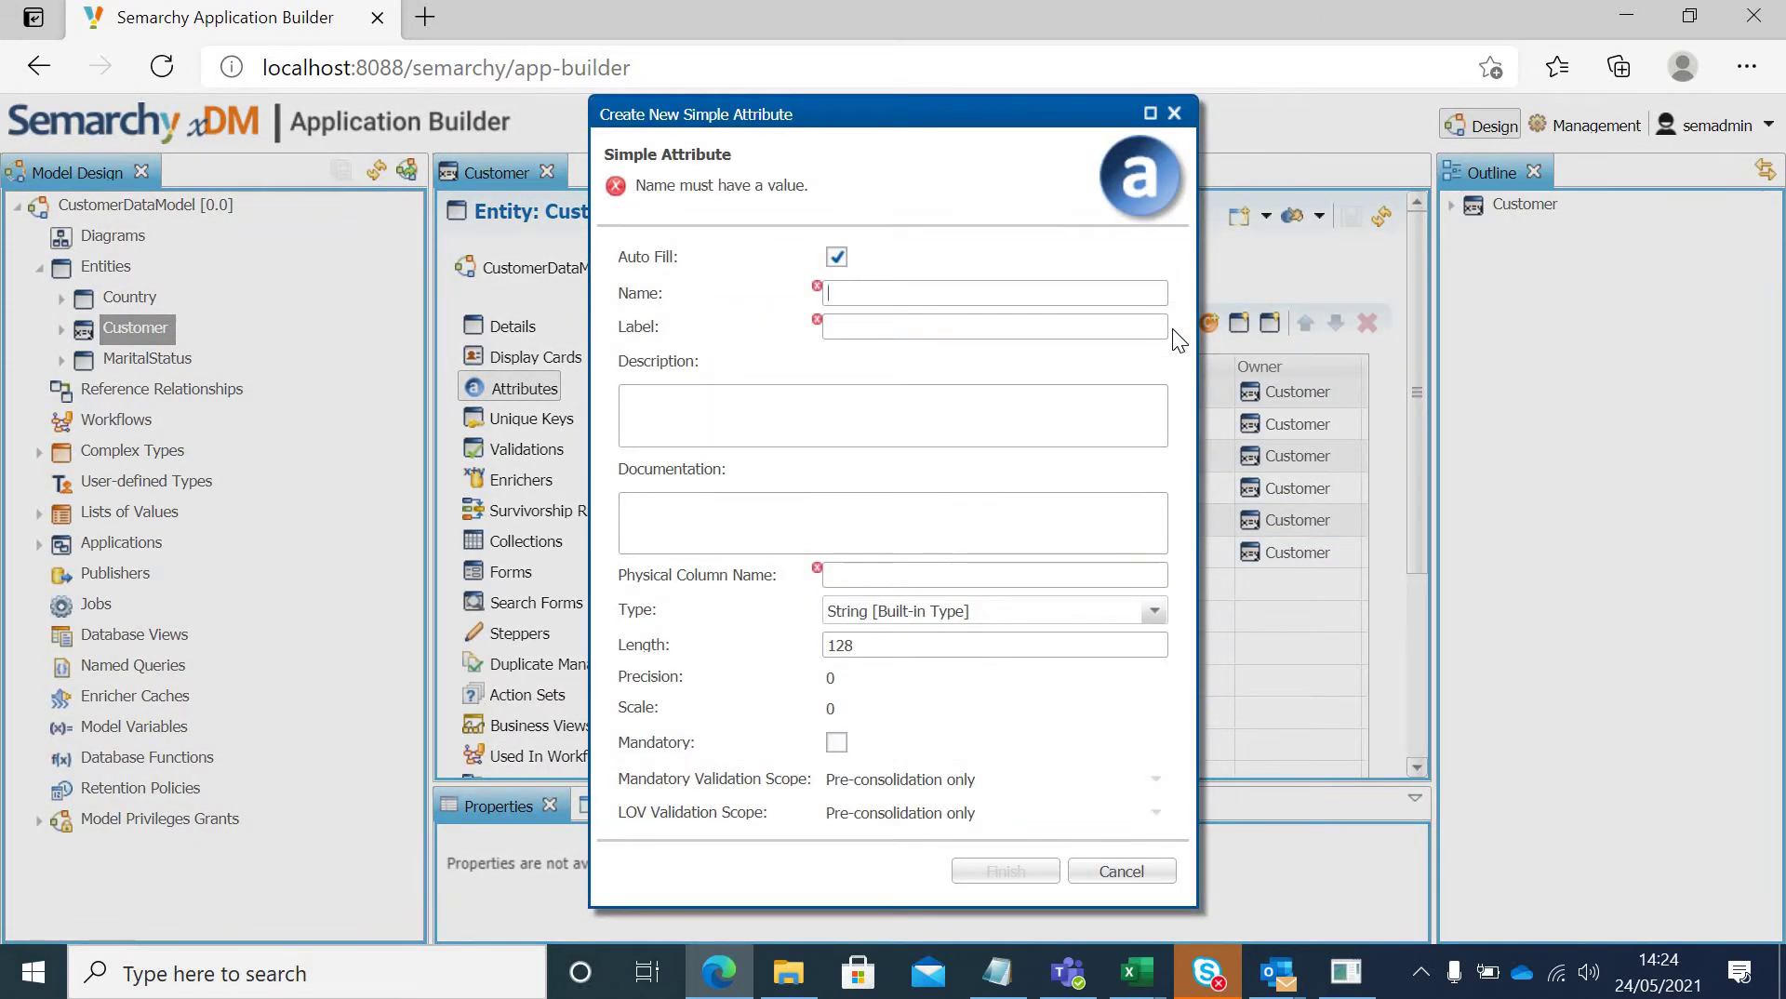
text(Addre)
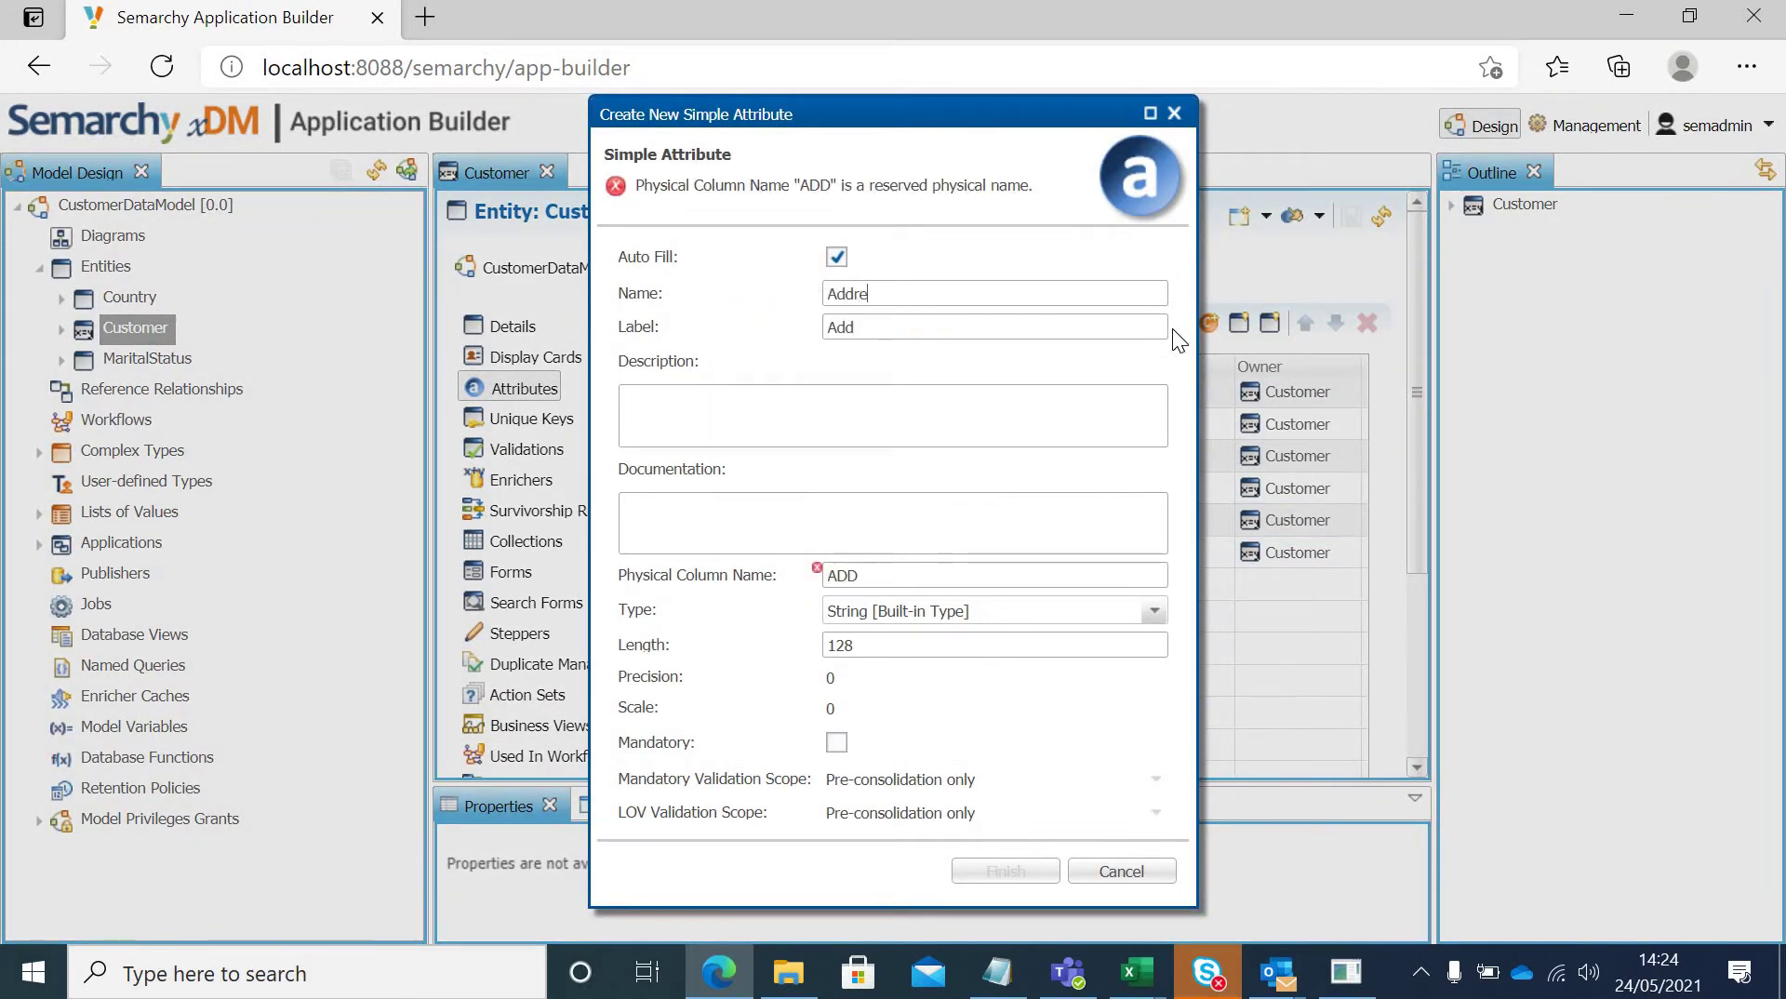
text(ssLine1)
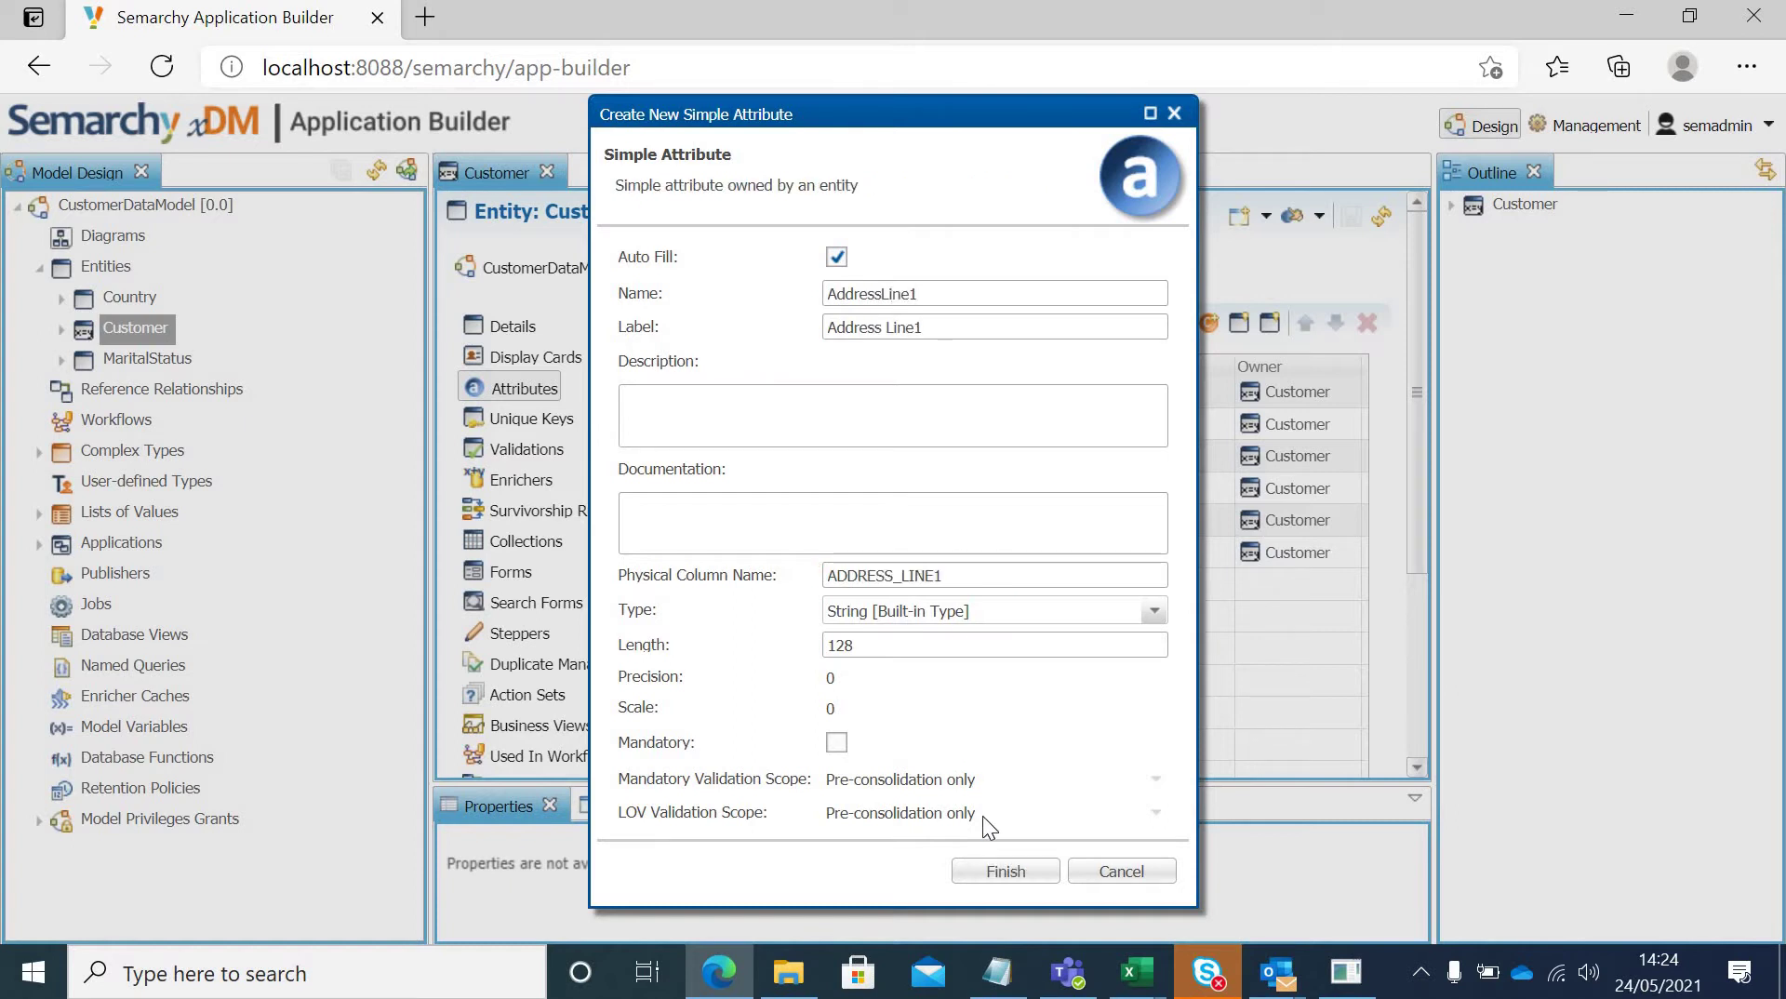
click(1004, 872)
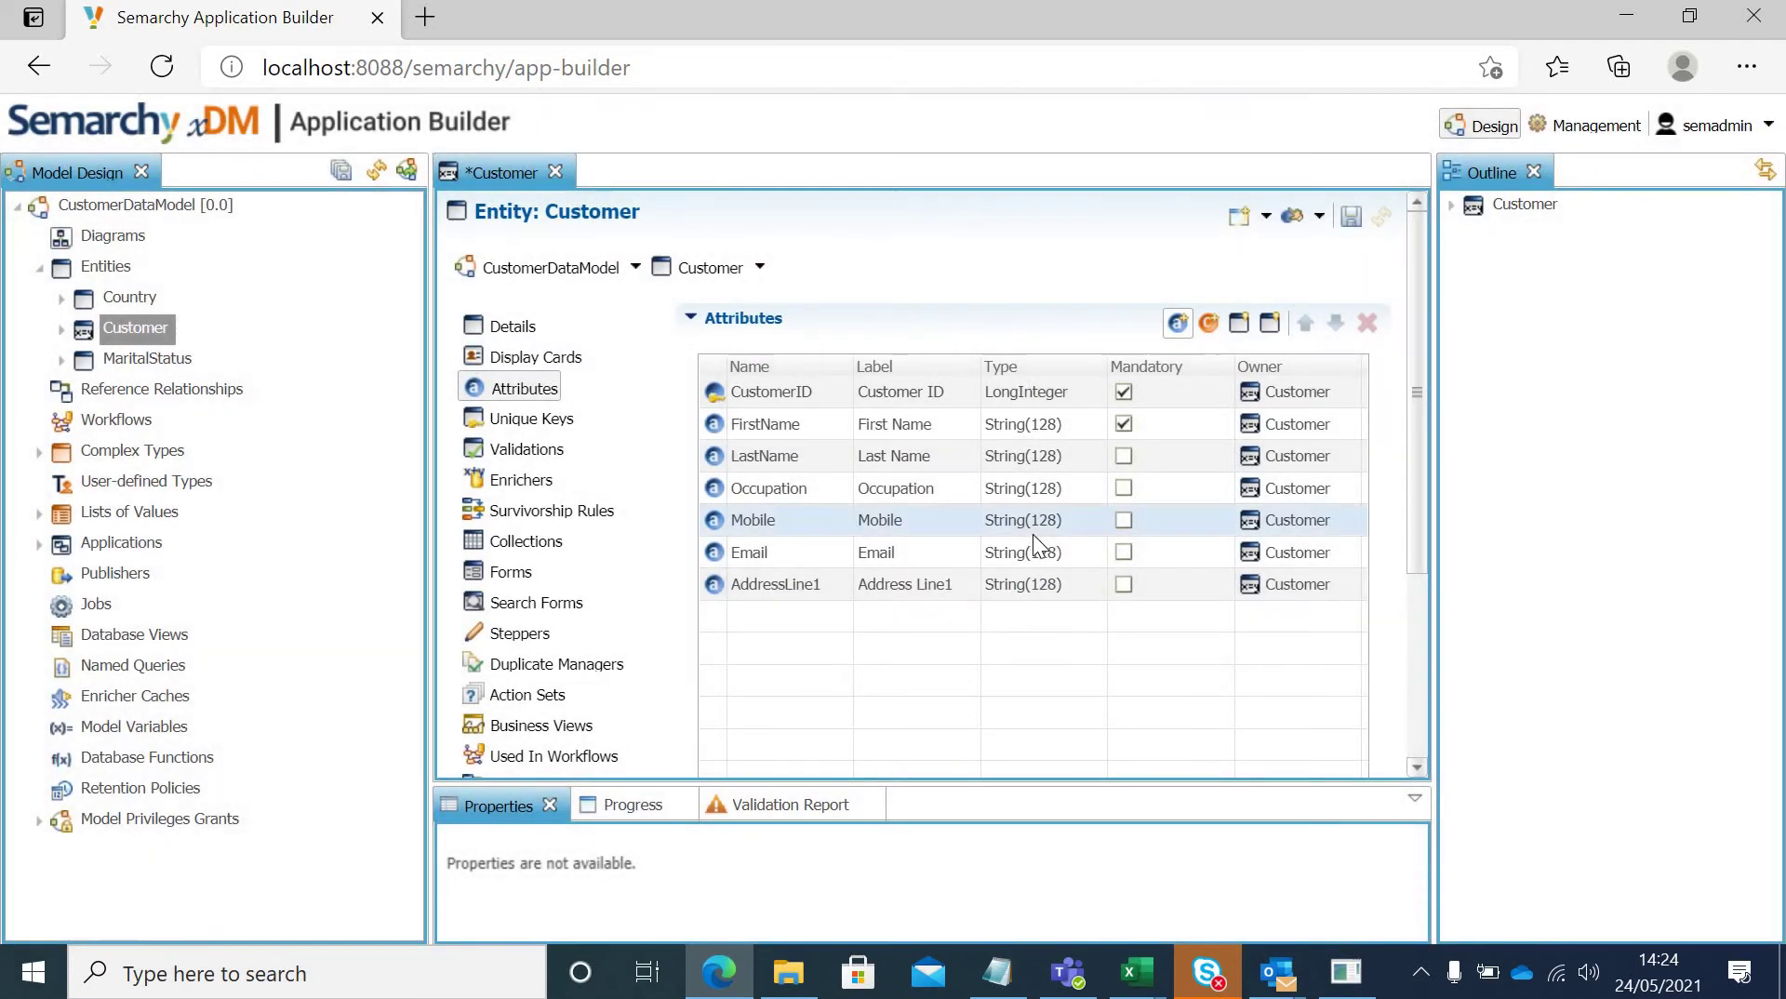
Step: Add a simple String attribute named City to the Customer entity
click(1178, 322)
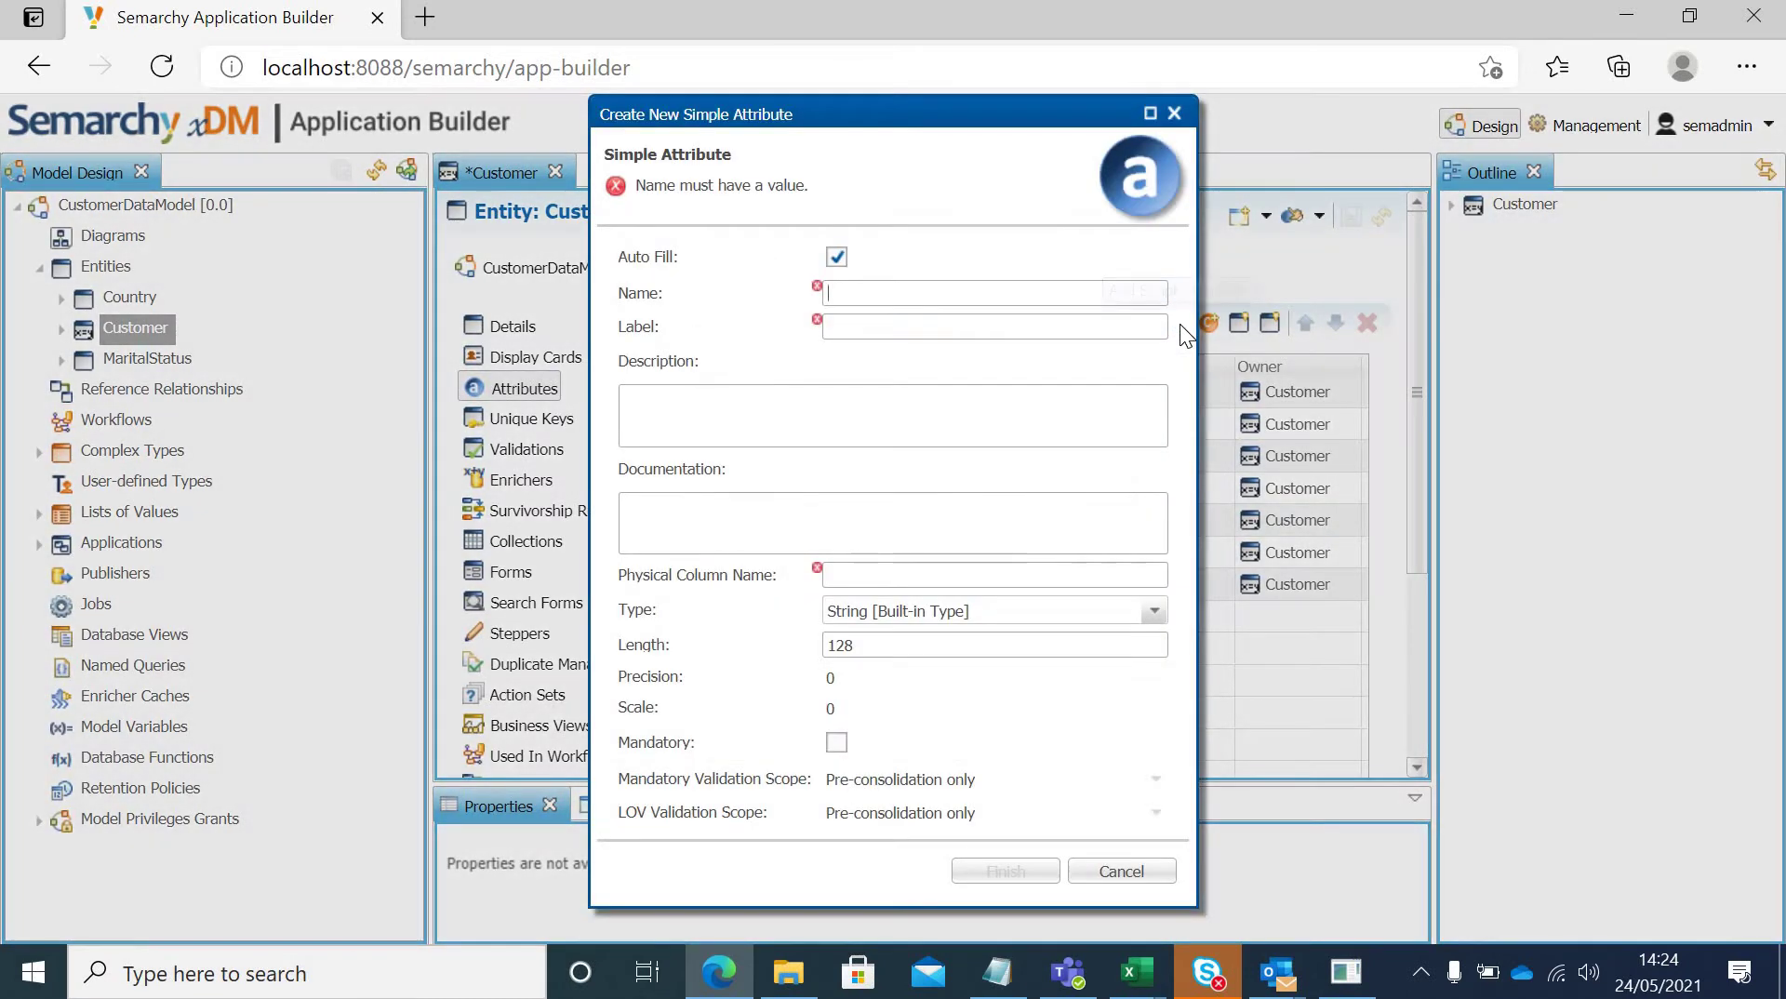
text(City)
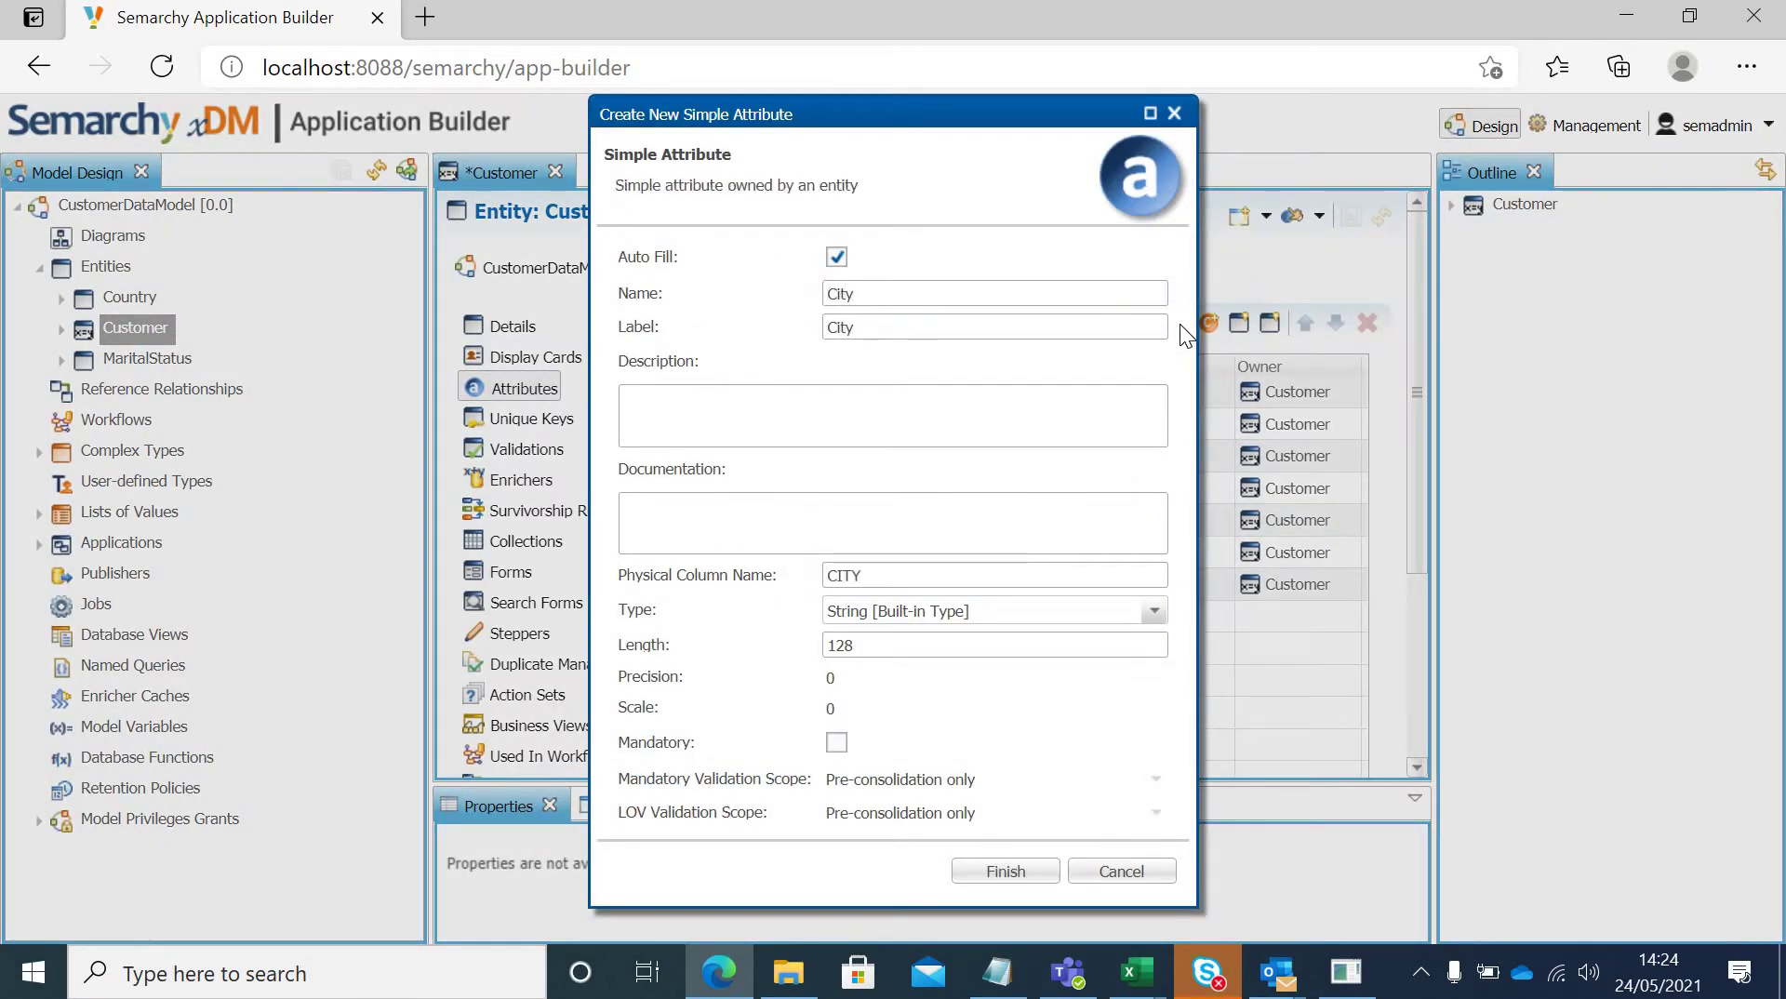
click(970, 880)
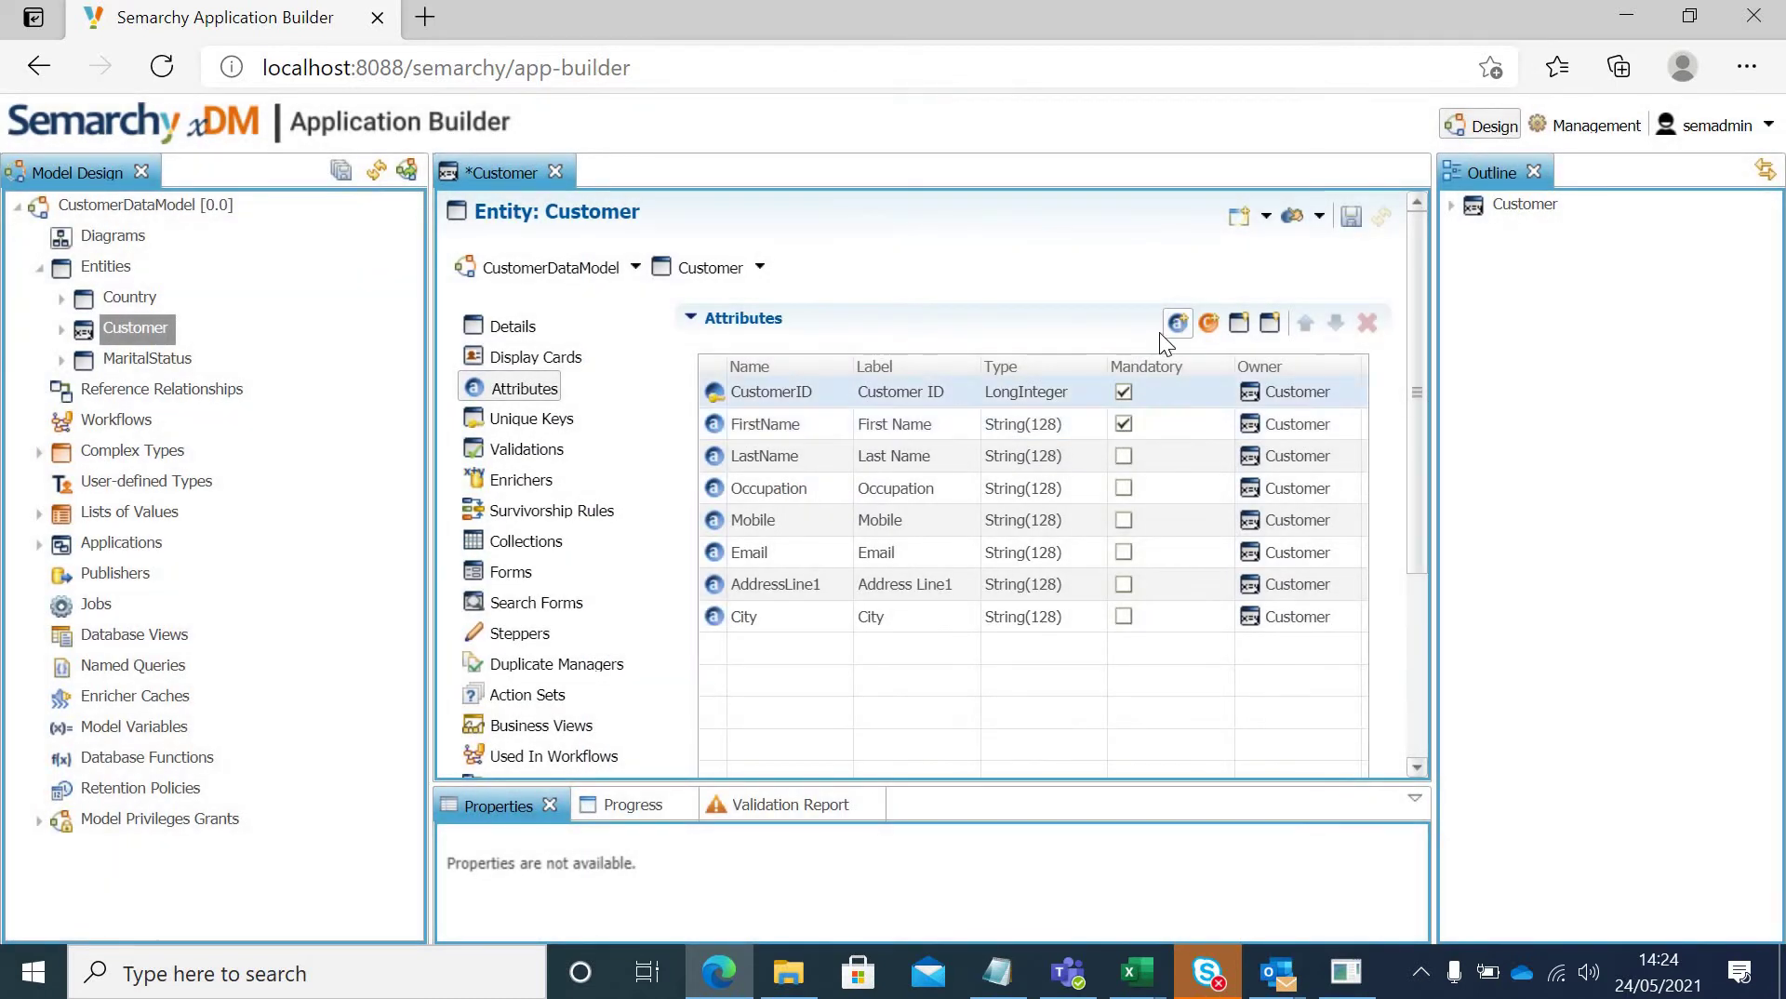
Step: Add a simple String attribute named Postcode to the Customer entity, then save and close the entity
click(1176, 322)
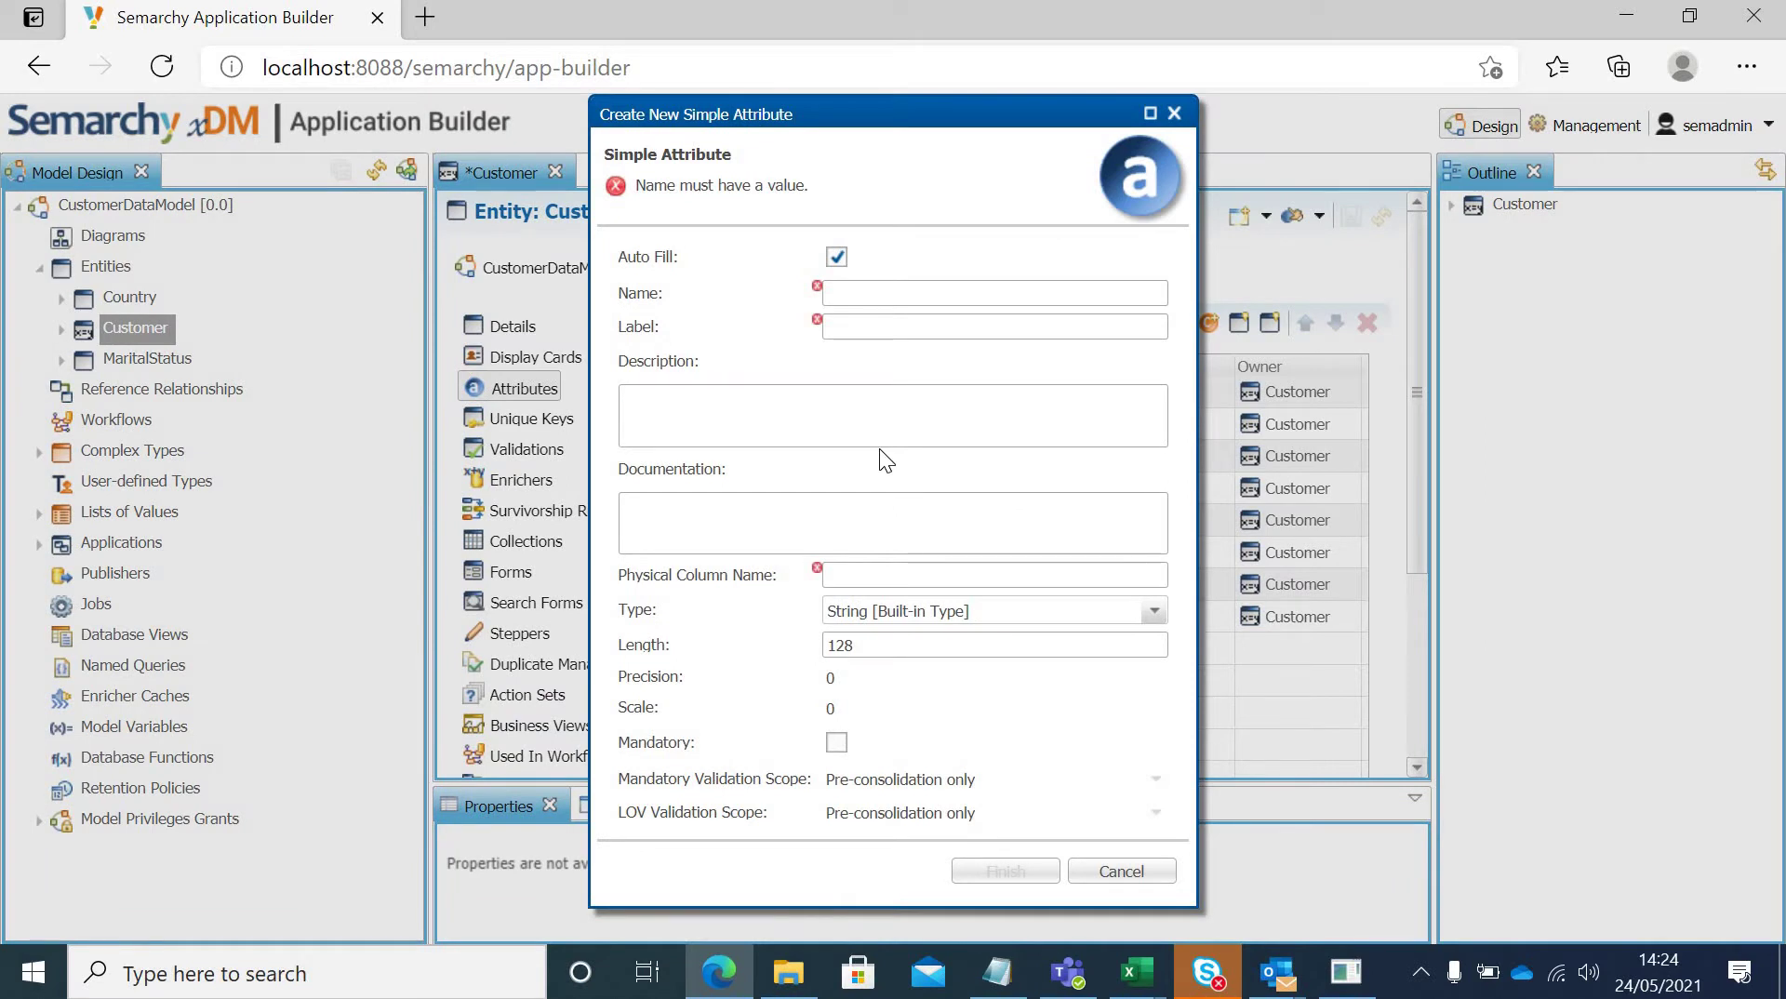
text(Postcode)
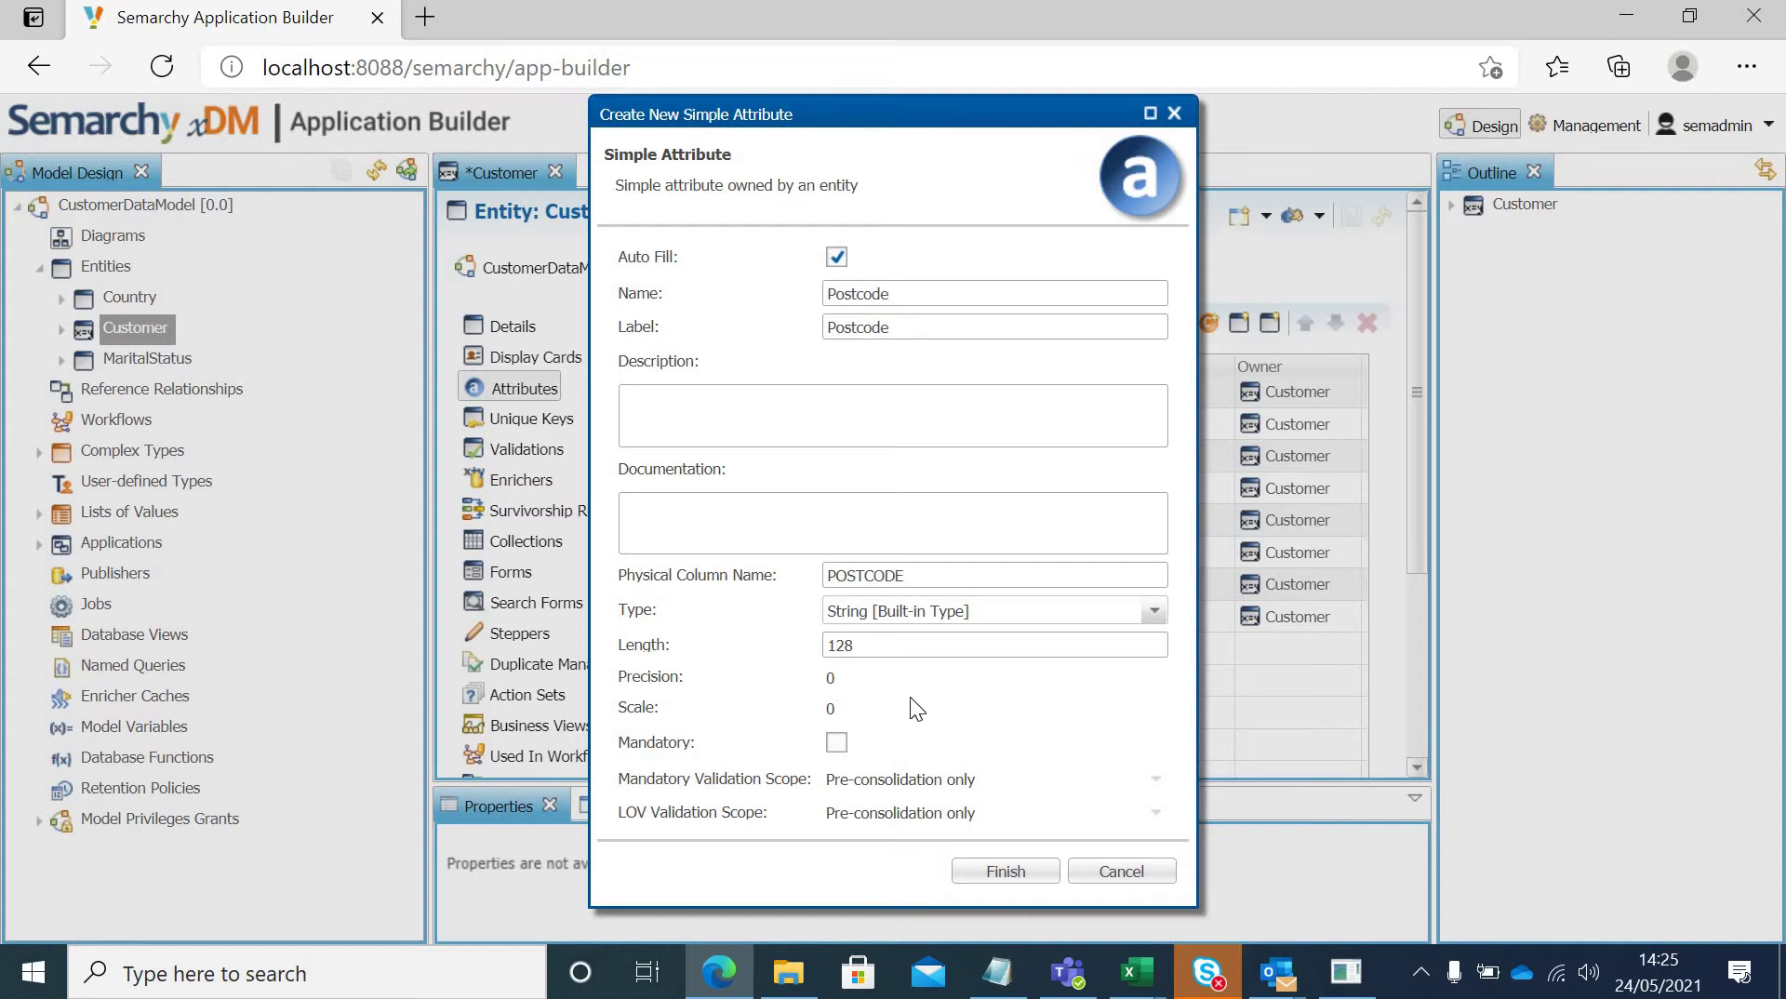
click(1003, 873)
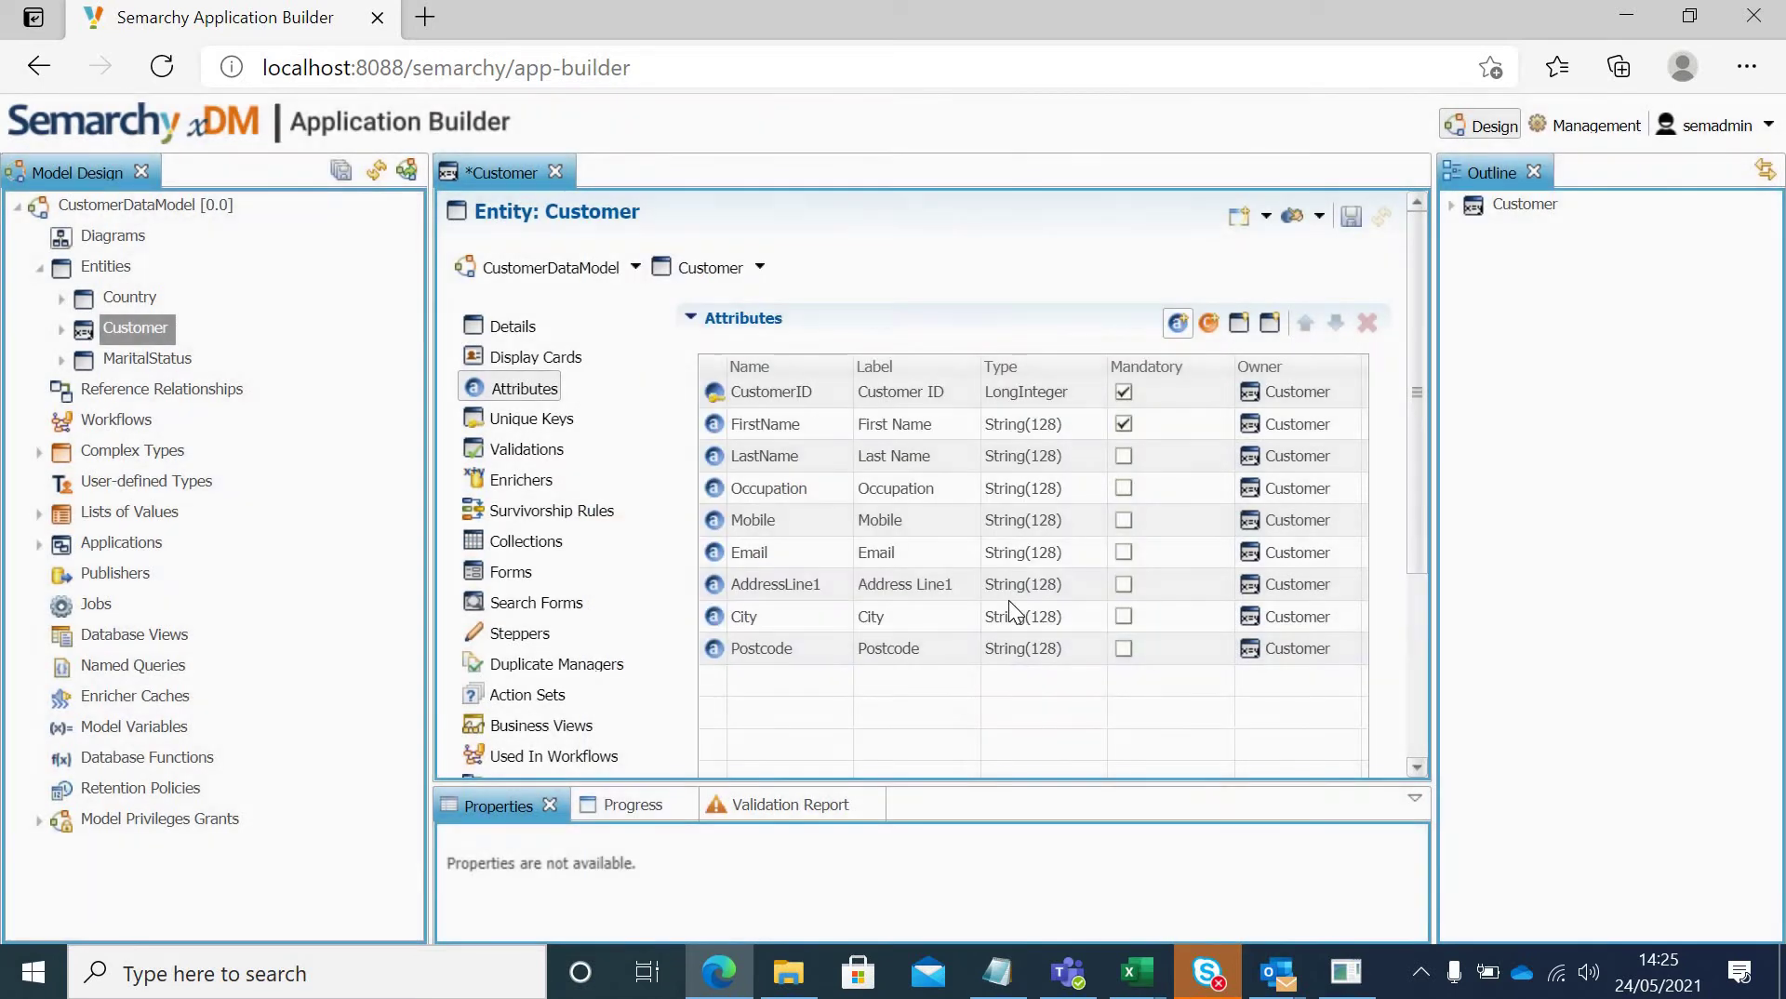
click(1349, 217)
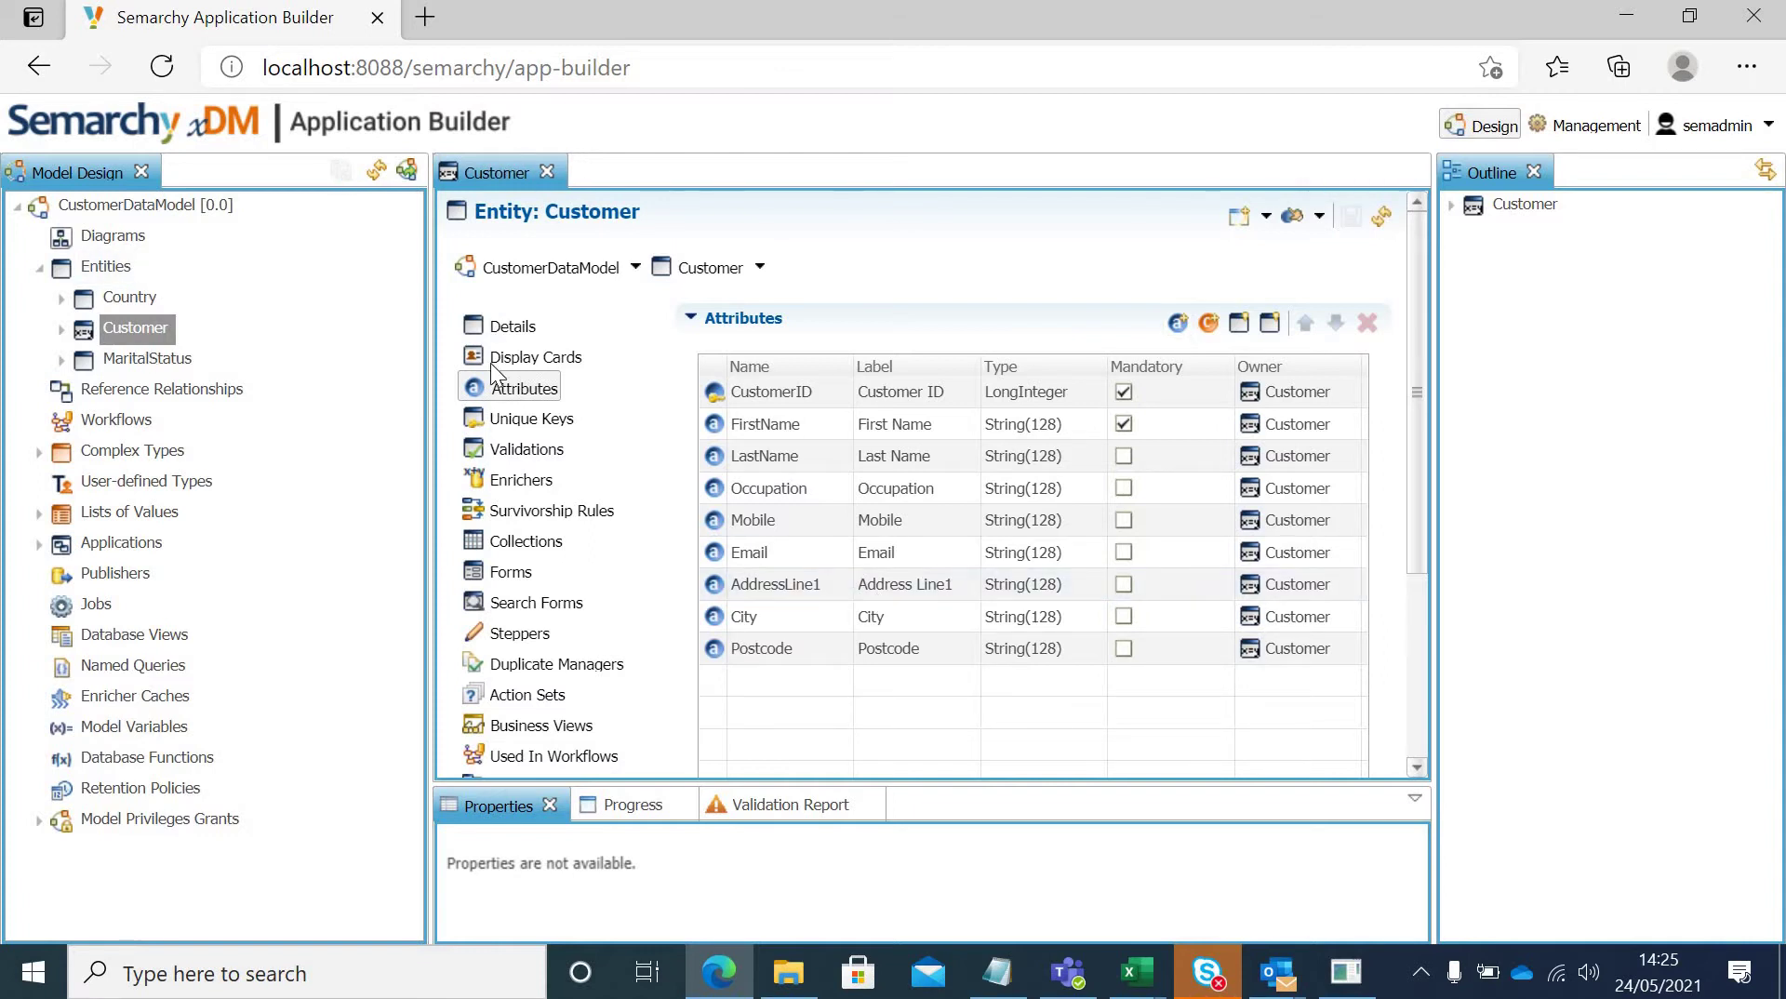
click(546, 171)
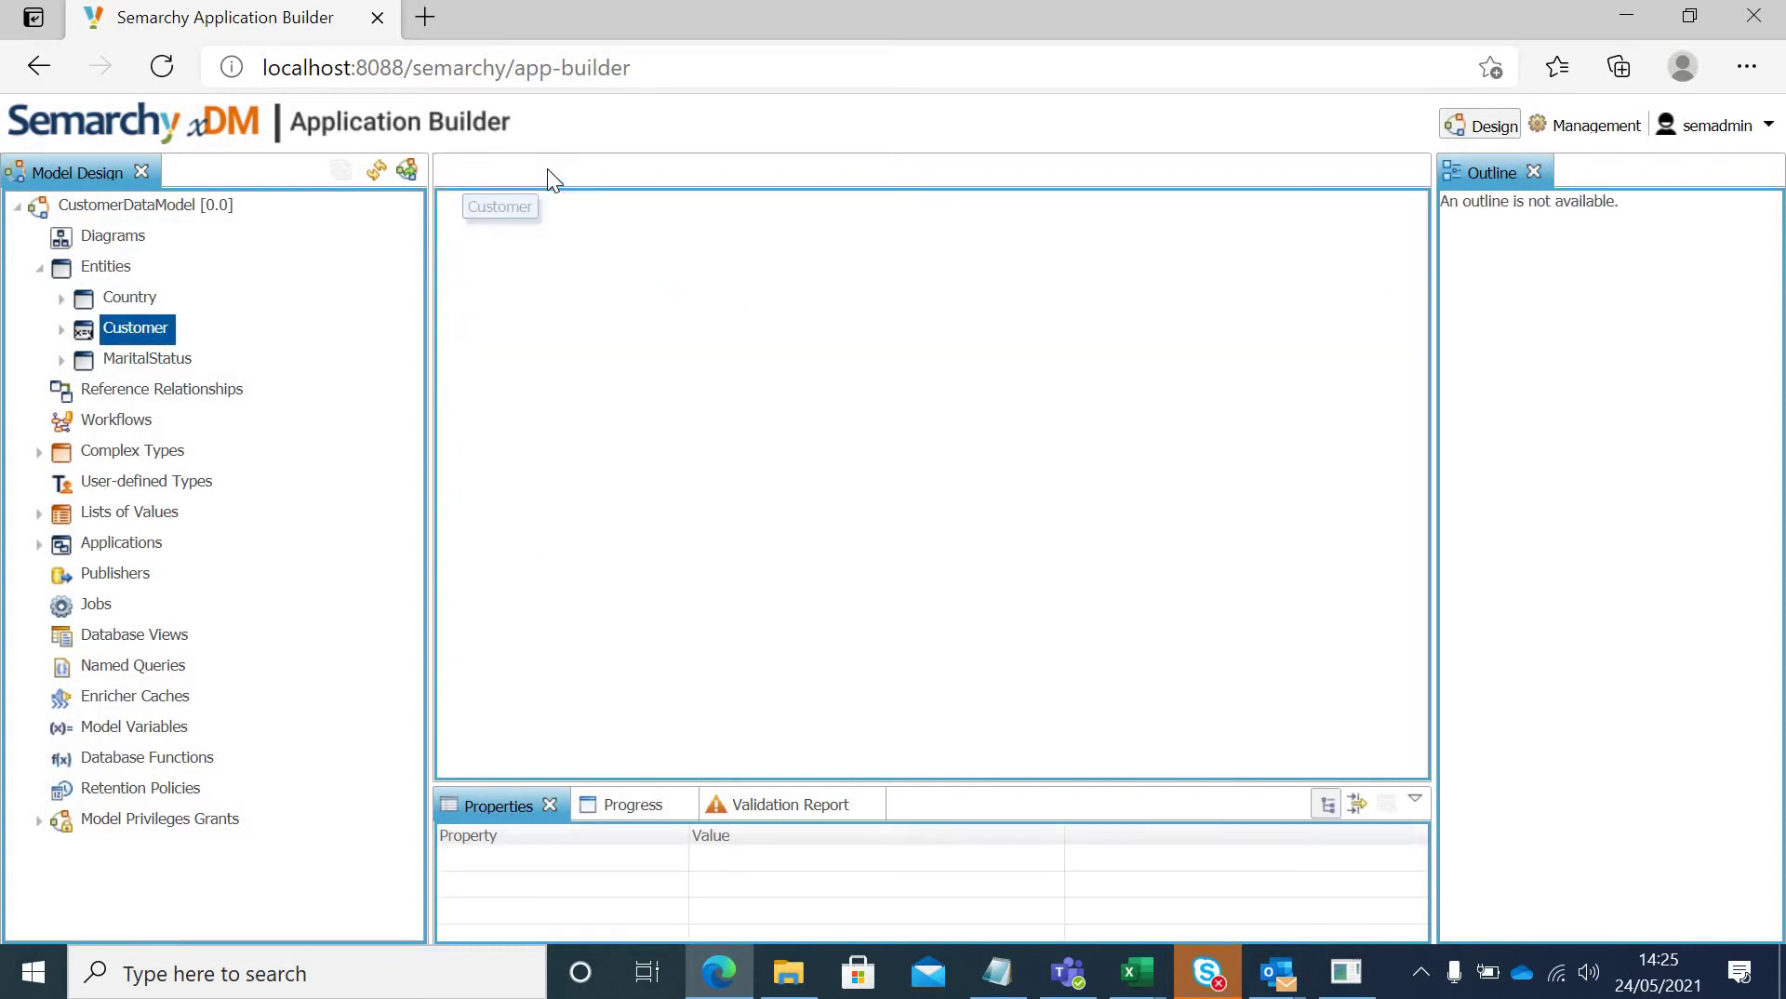
Step: Start a new reference relationship in the model and name it CustomerHasCountry
click(130, 392)
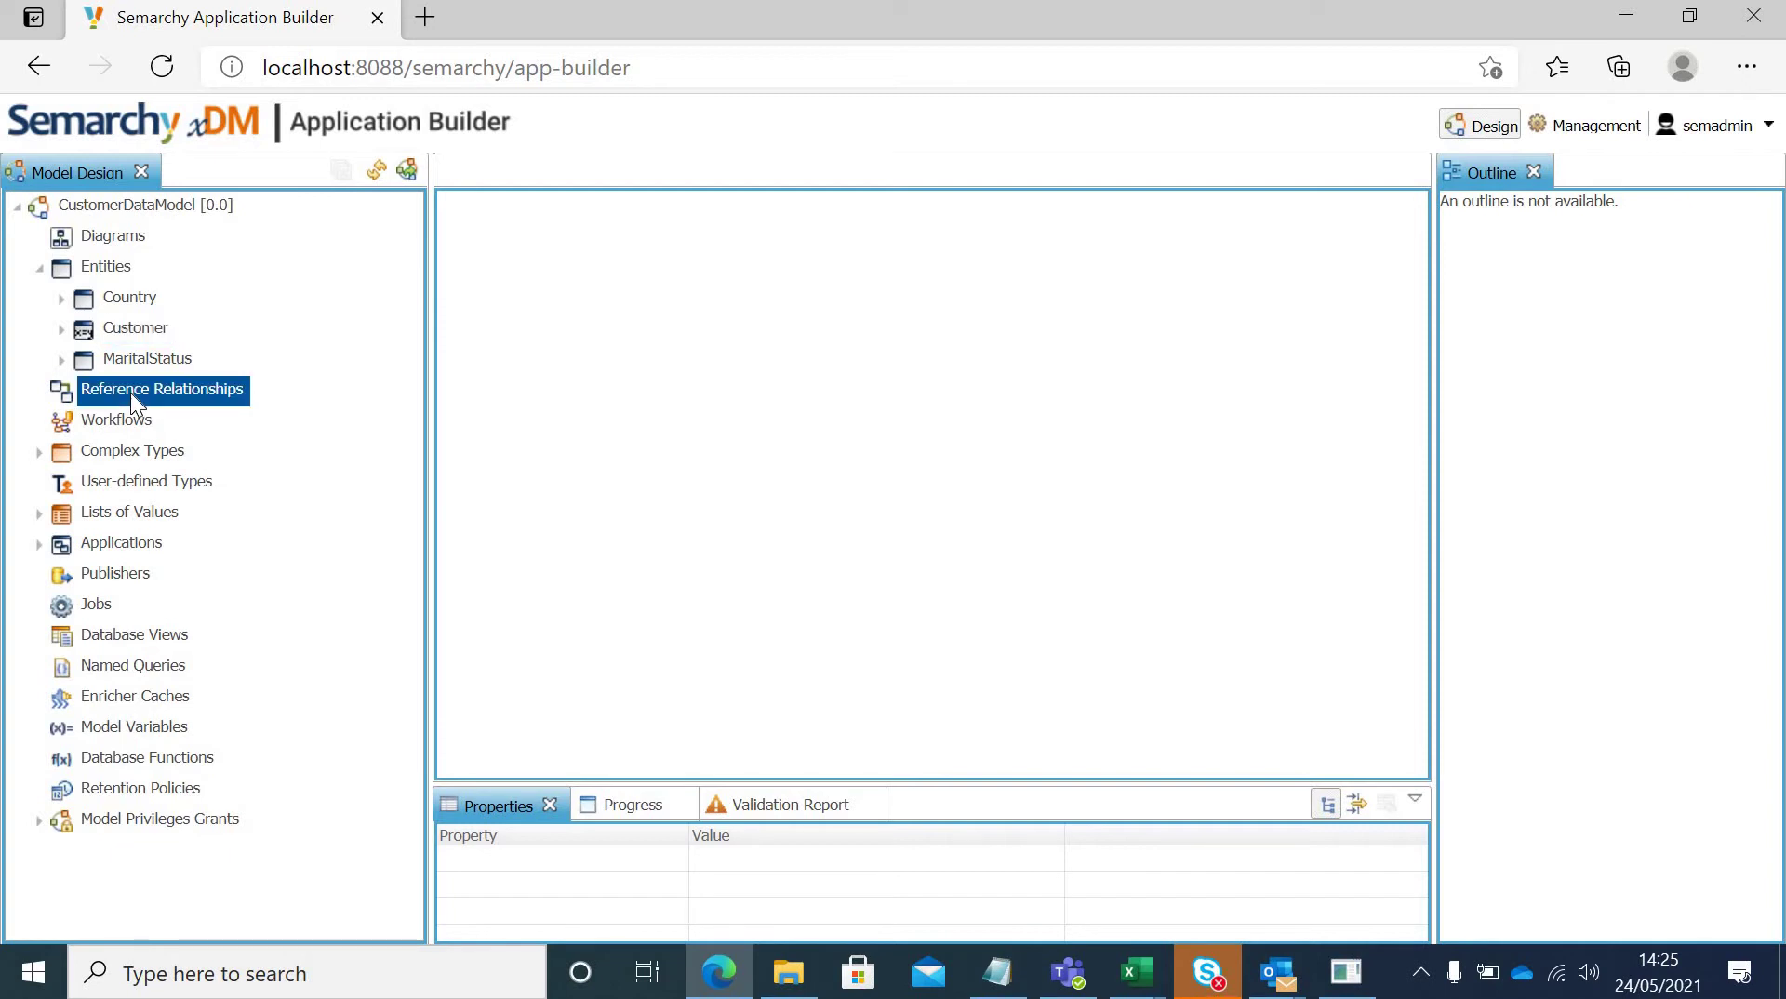
right_click(130, 393)
click(165, 416)
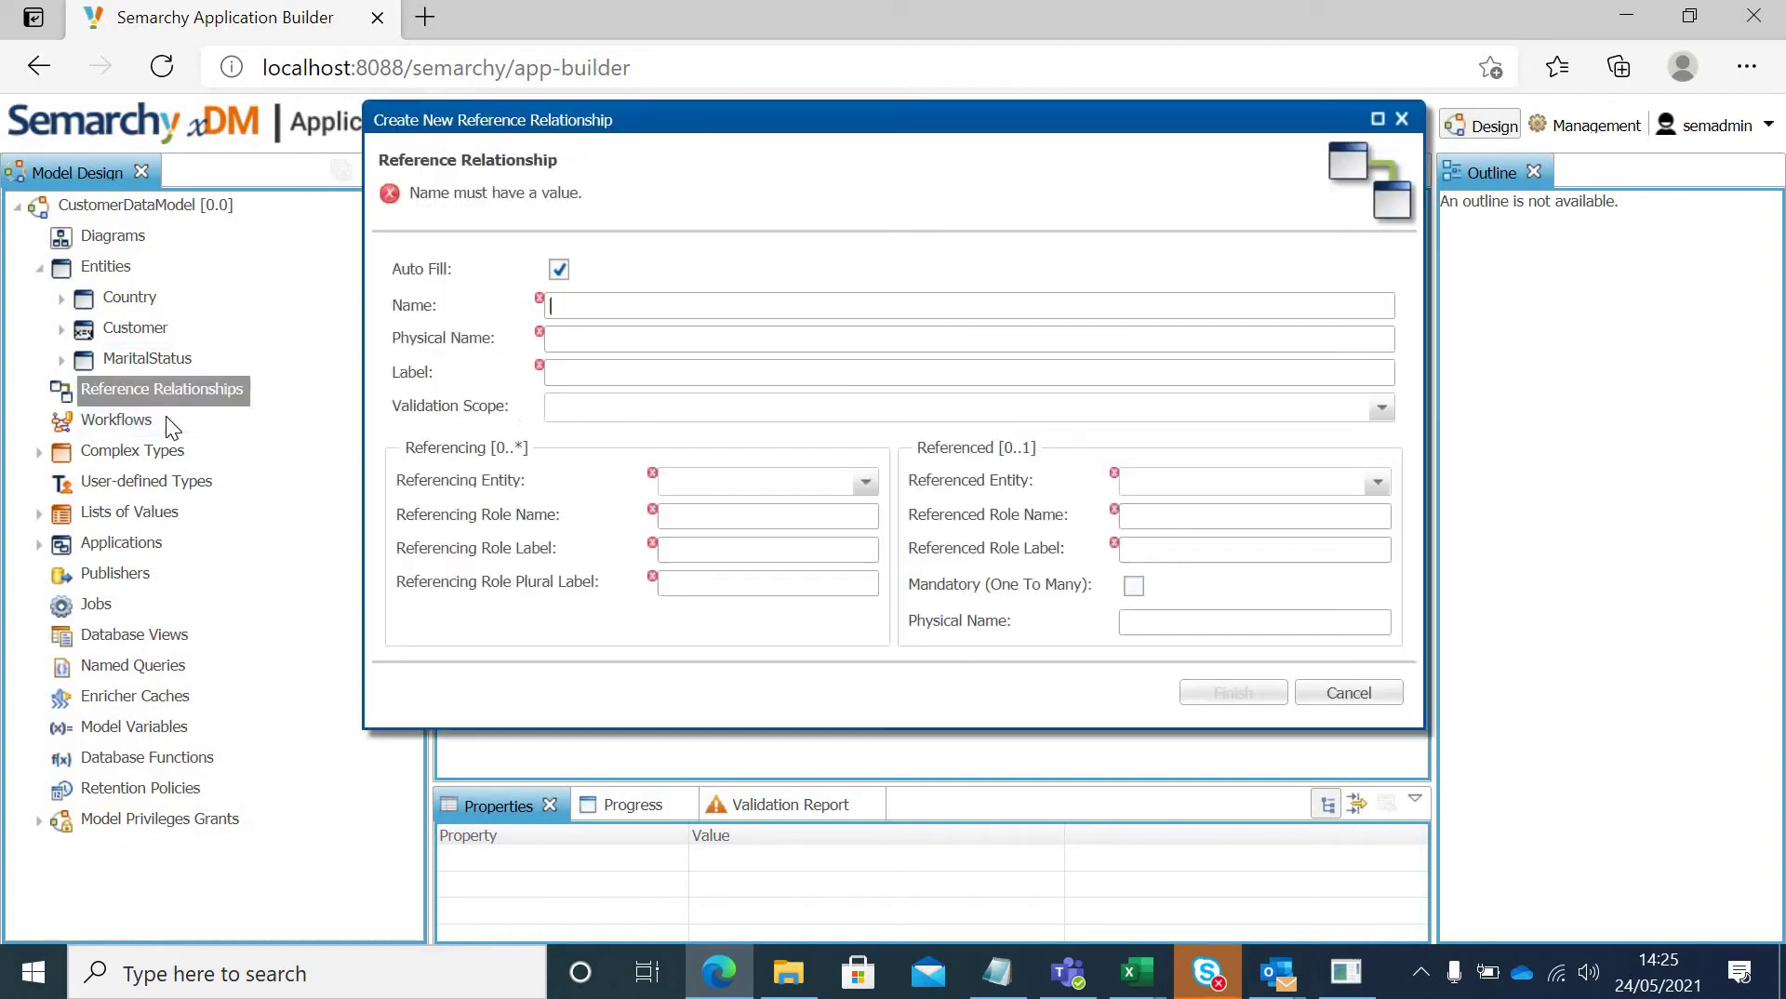
click(602, 307)
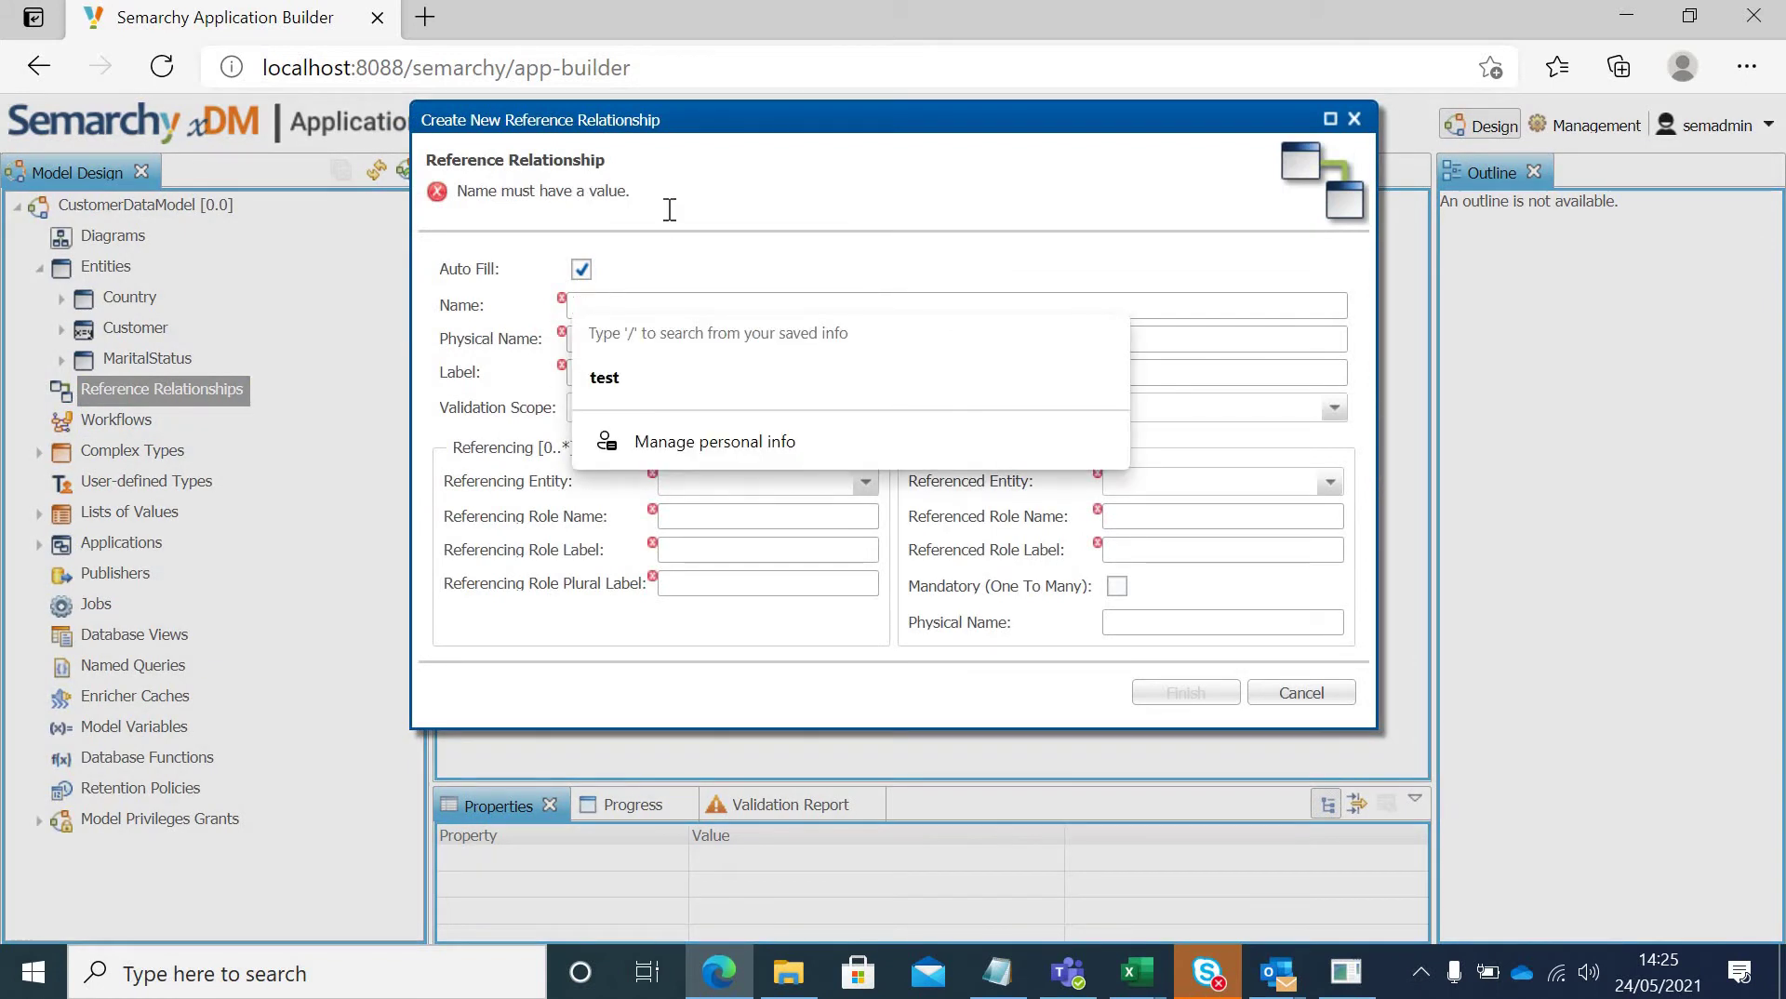
click(669, 210)
click(628, 308)
text(COustomer)
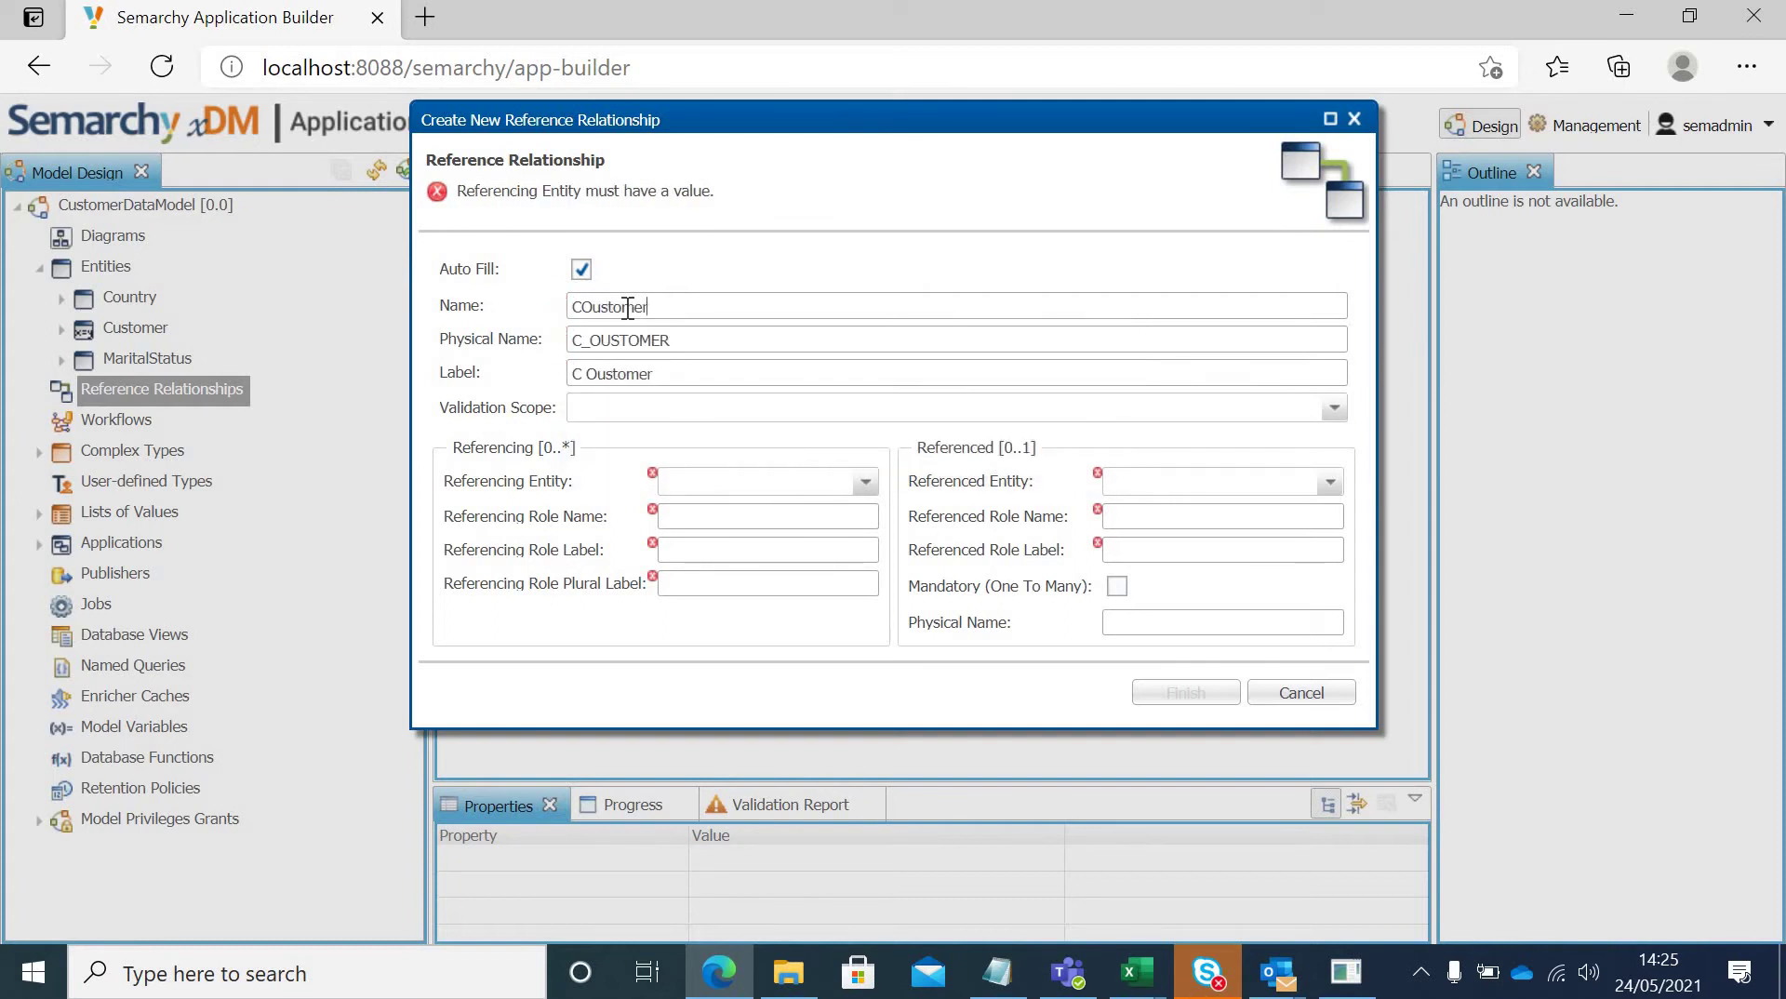
key(BackSpace)
key(BackSpace)
key(BackSpace)
key(BackSpace)
key(BackSpace)
key(BackSpace)
key(BackSpace)
text(ustomerHasCountry)
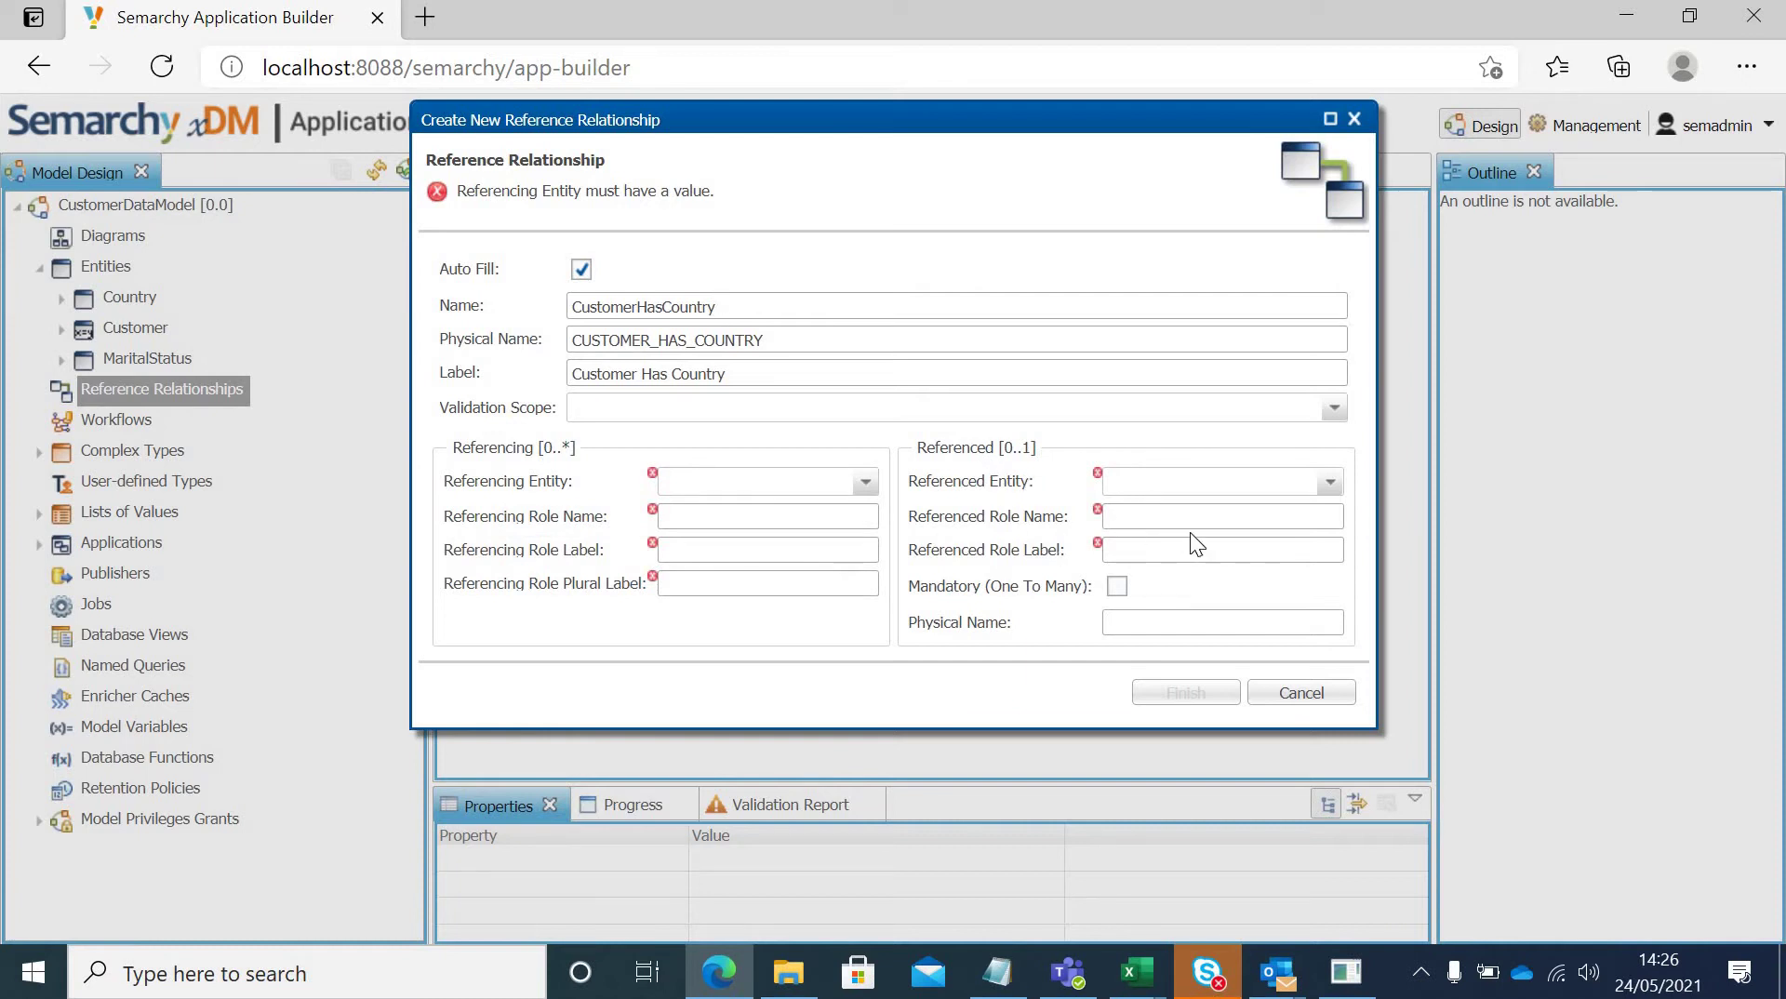
Step: Set Customer as the referencing entity and Country as the referenced entity, then create and save the relationship
click(865, 482)
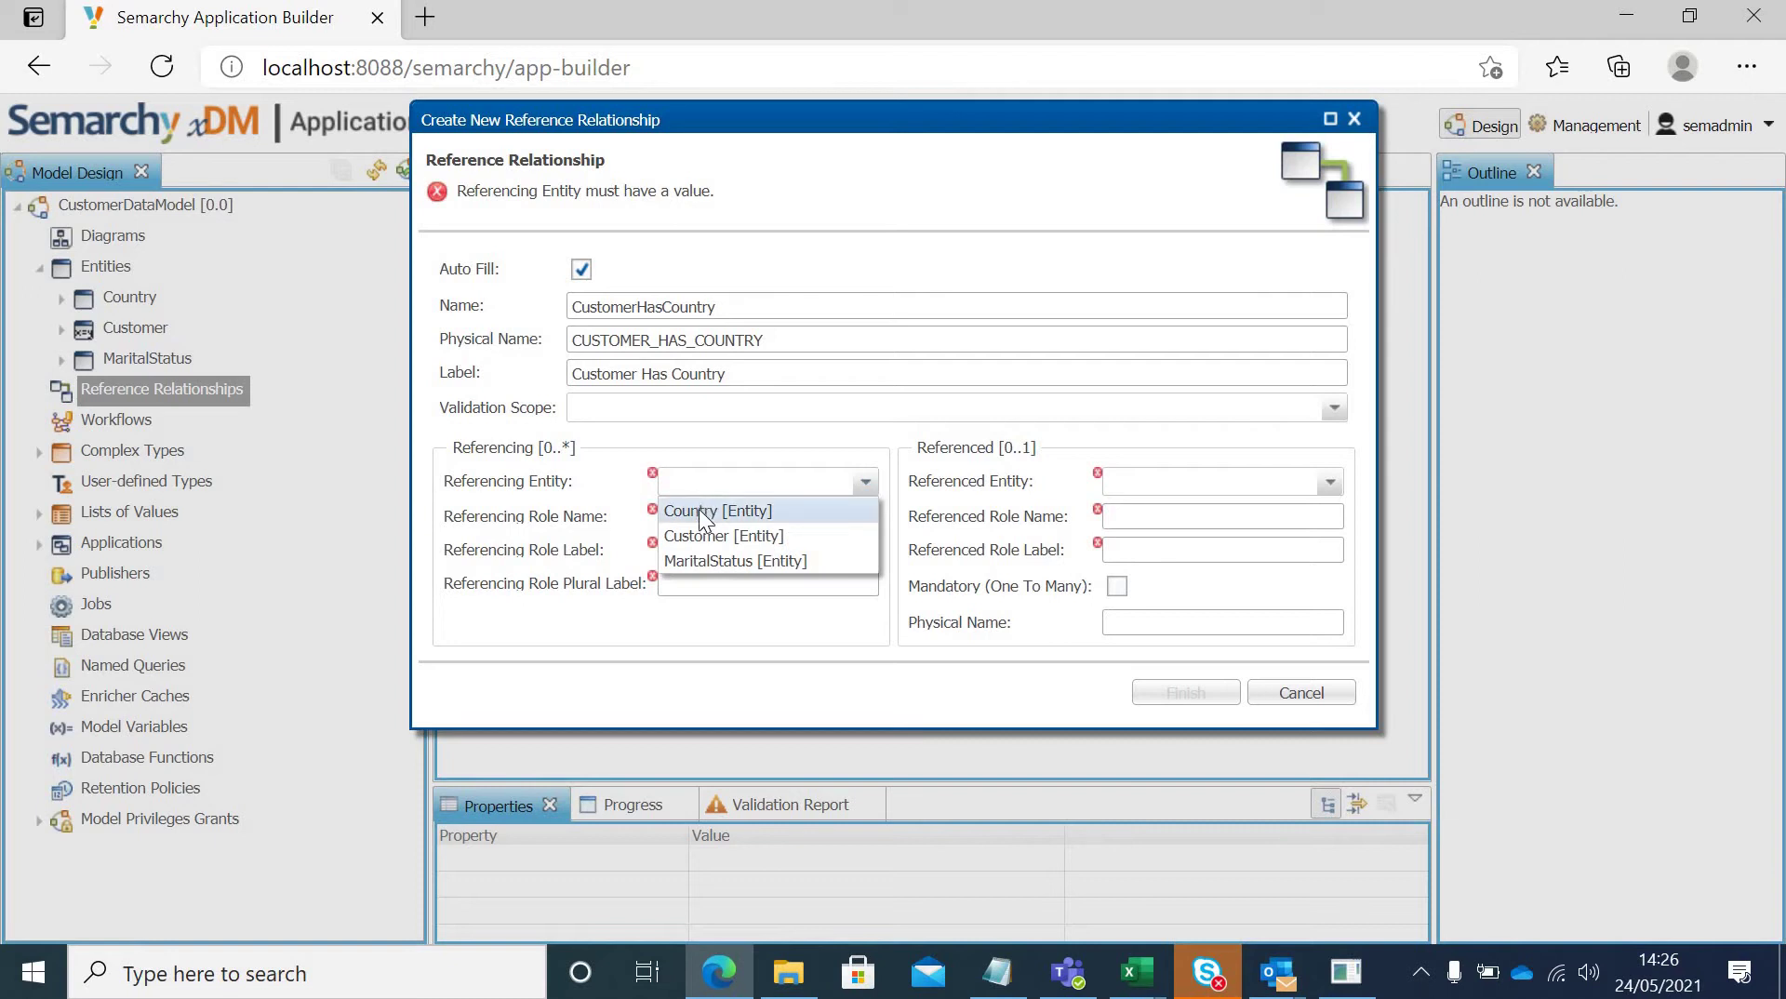
click(715, 537)
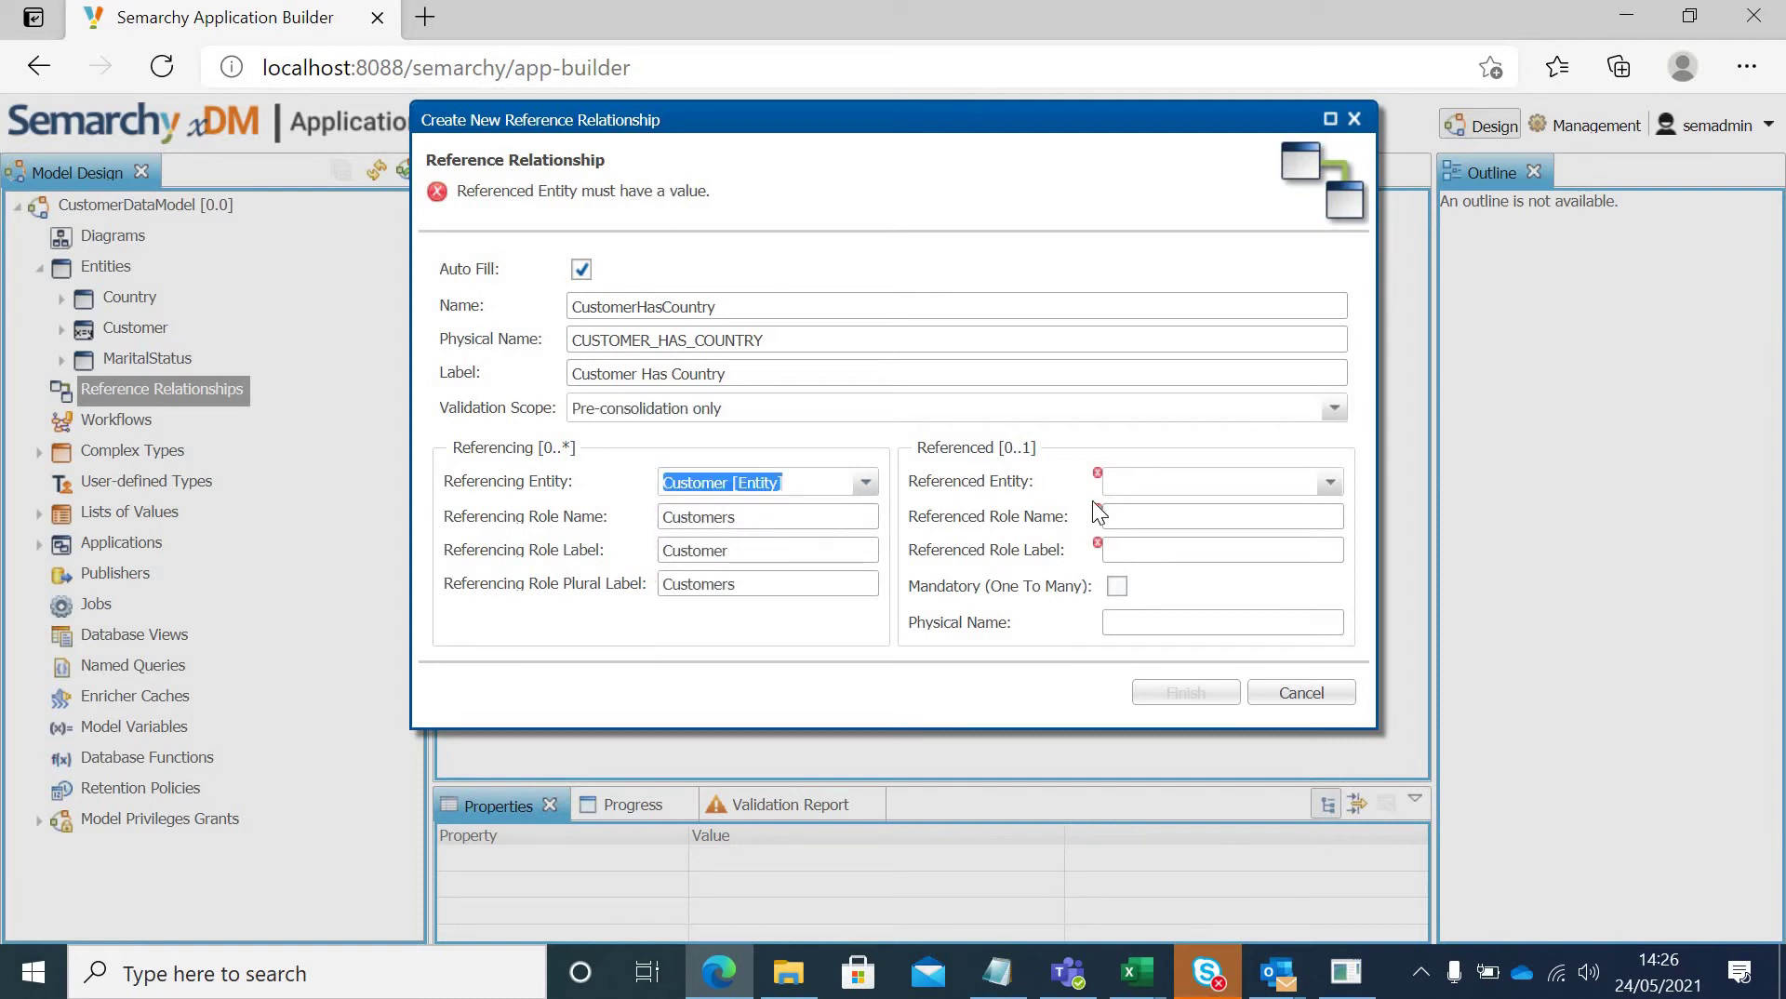
click(1328, 482)
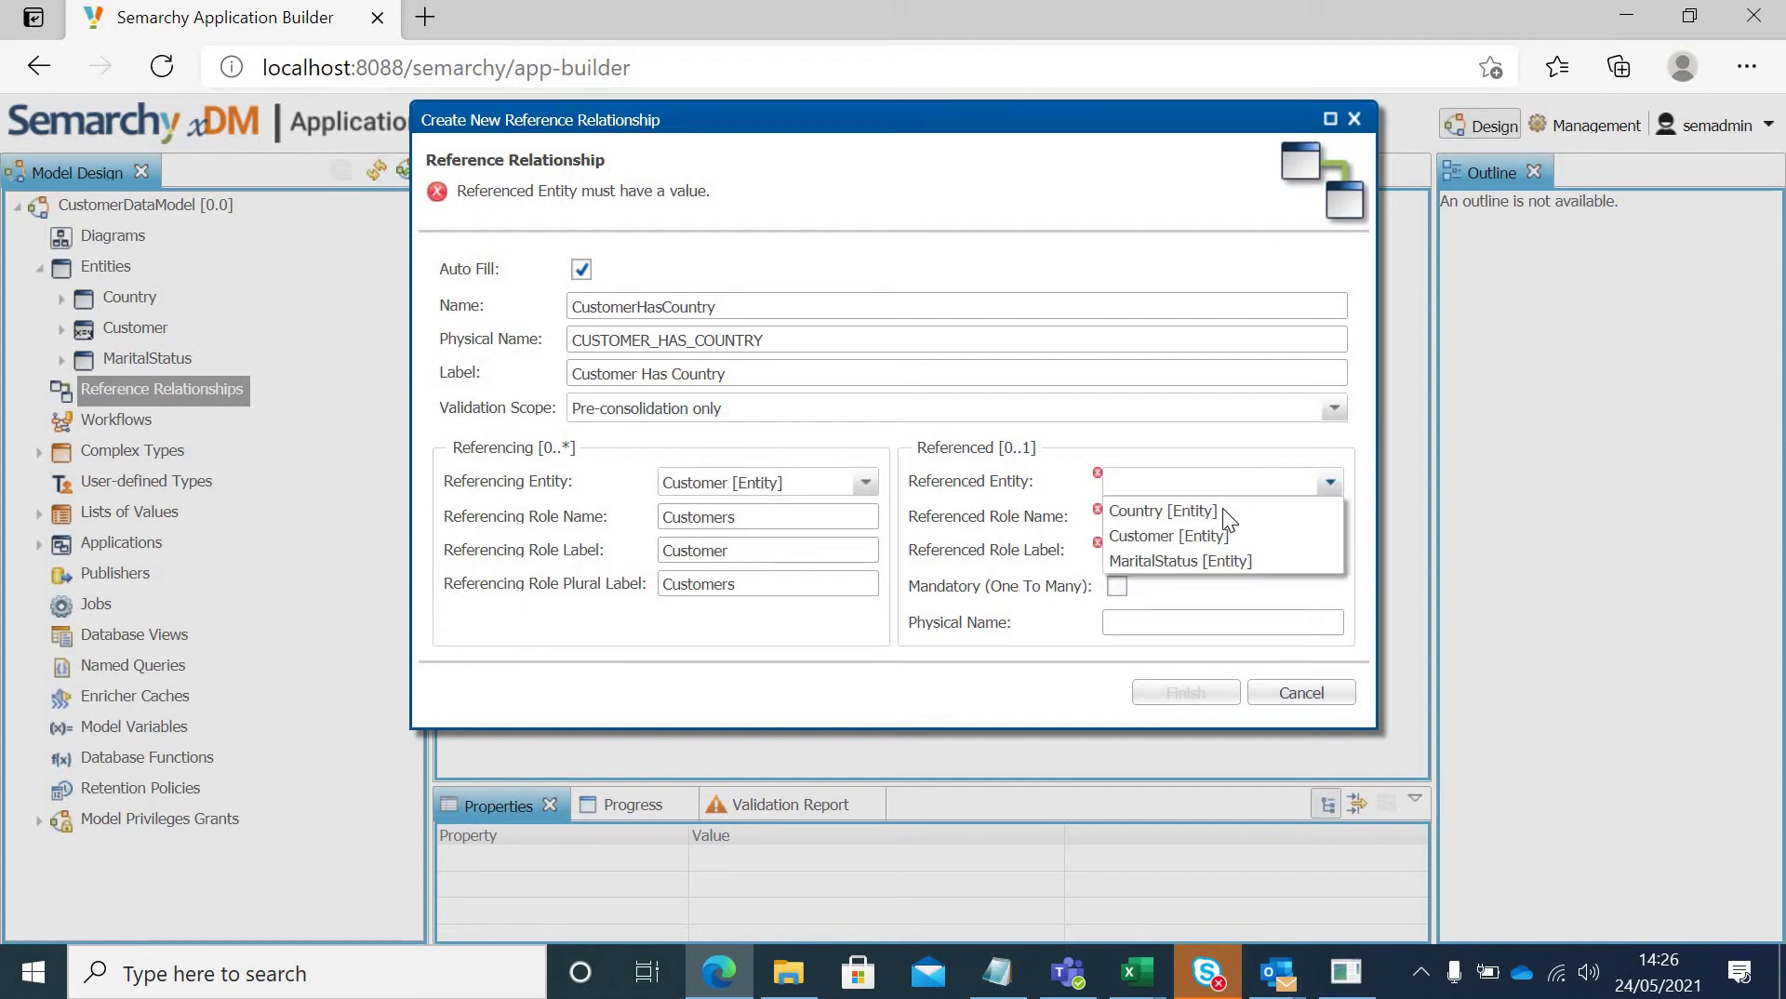
click(1207, 511)
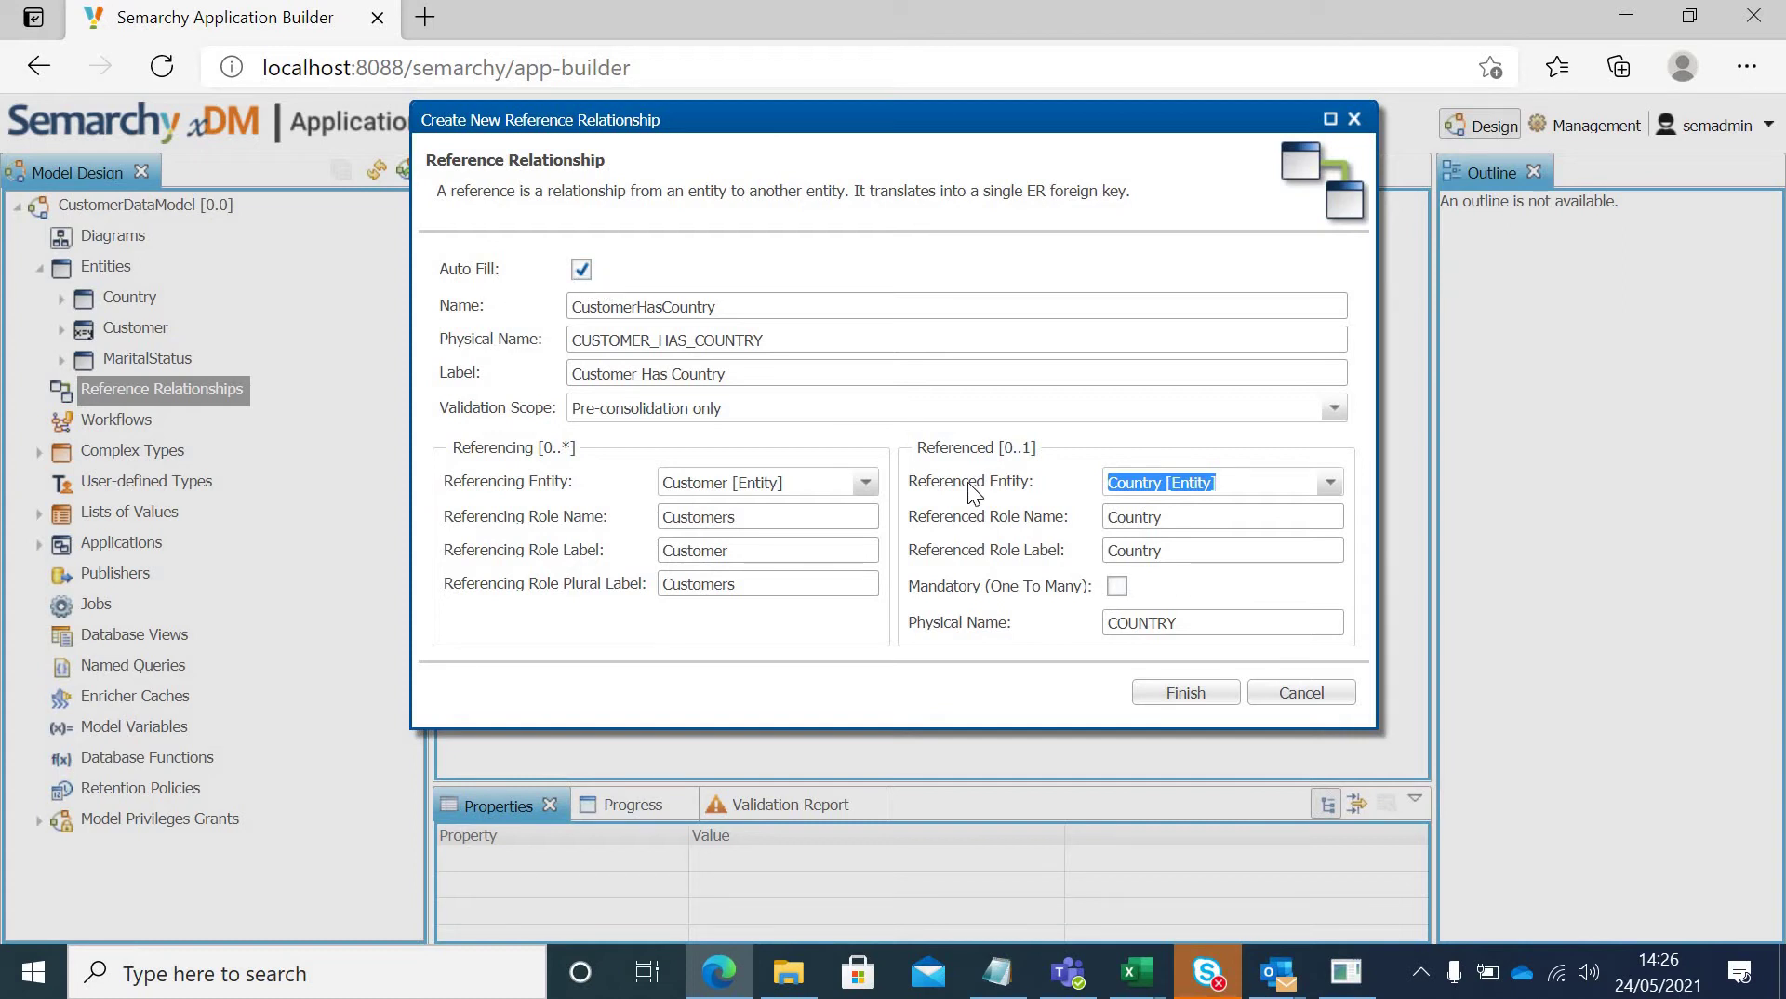
click(1187, 695)
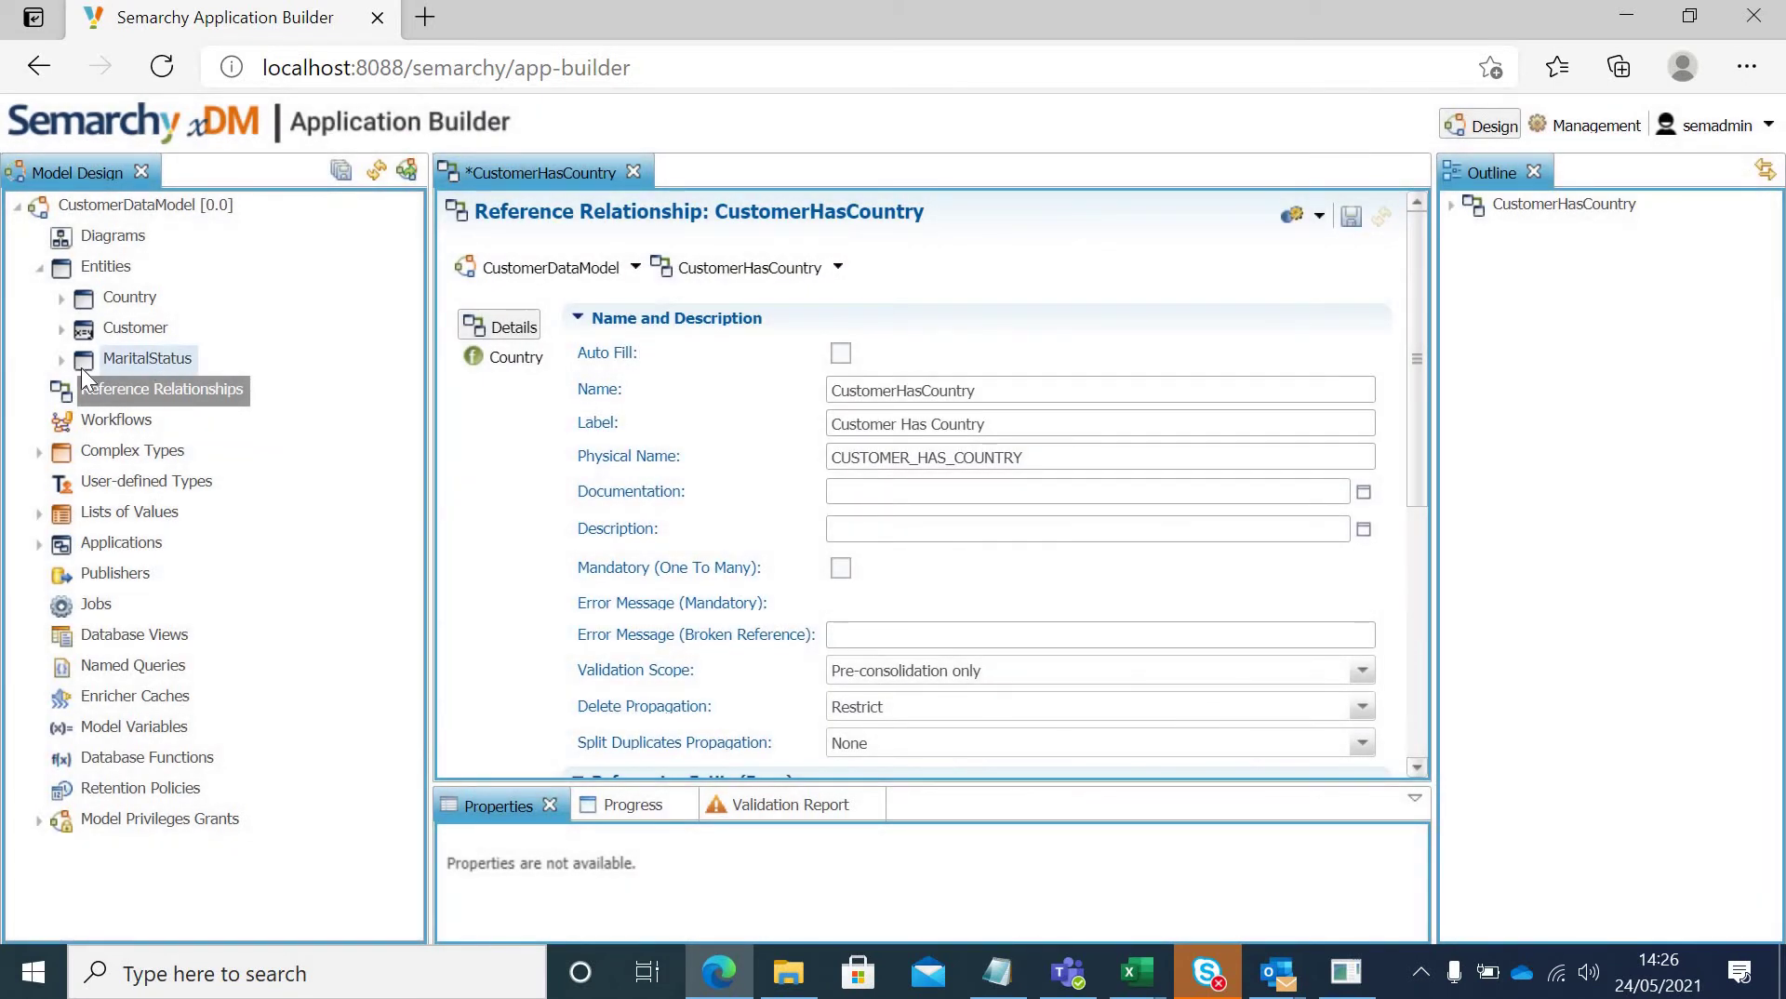
click(1350, 215)
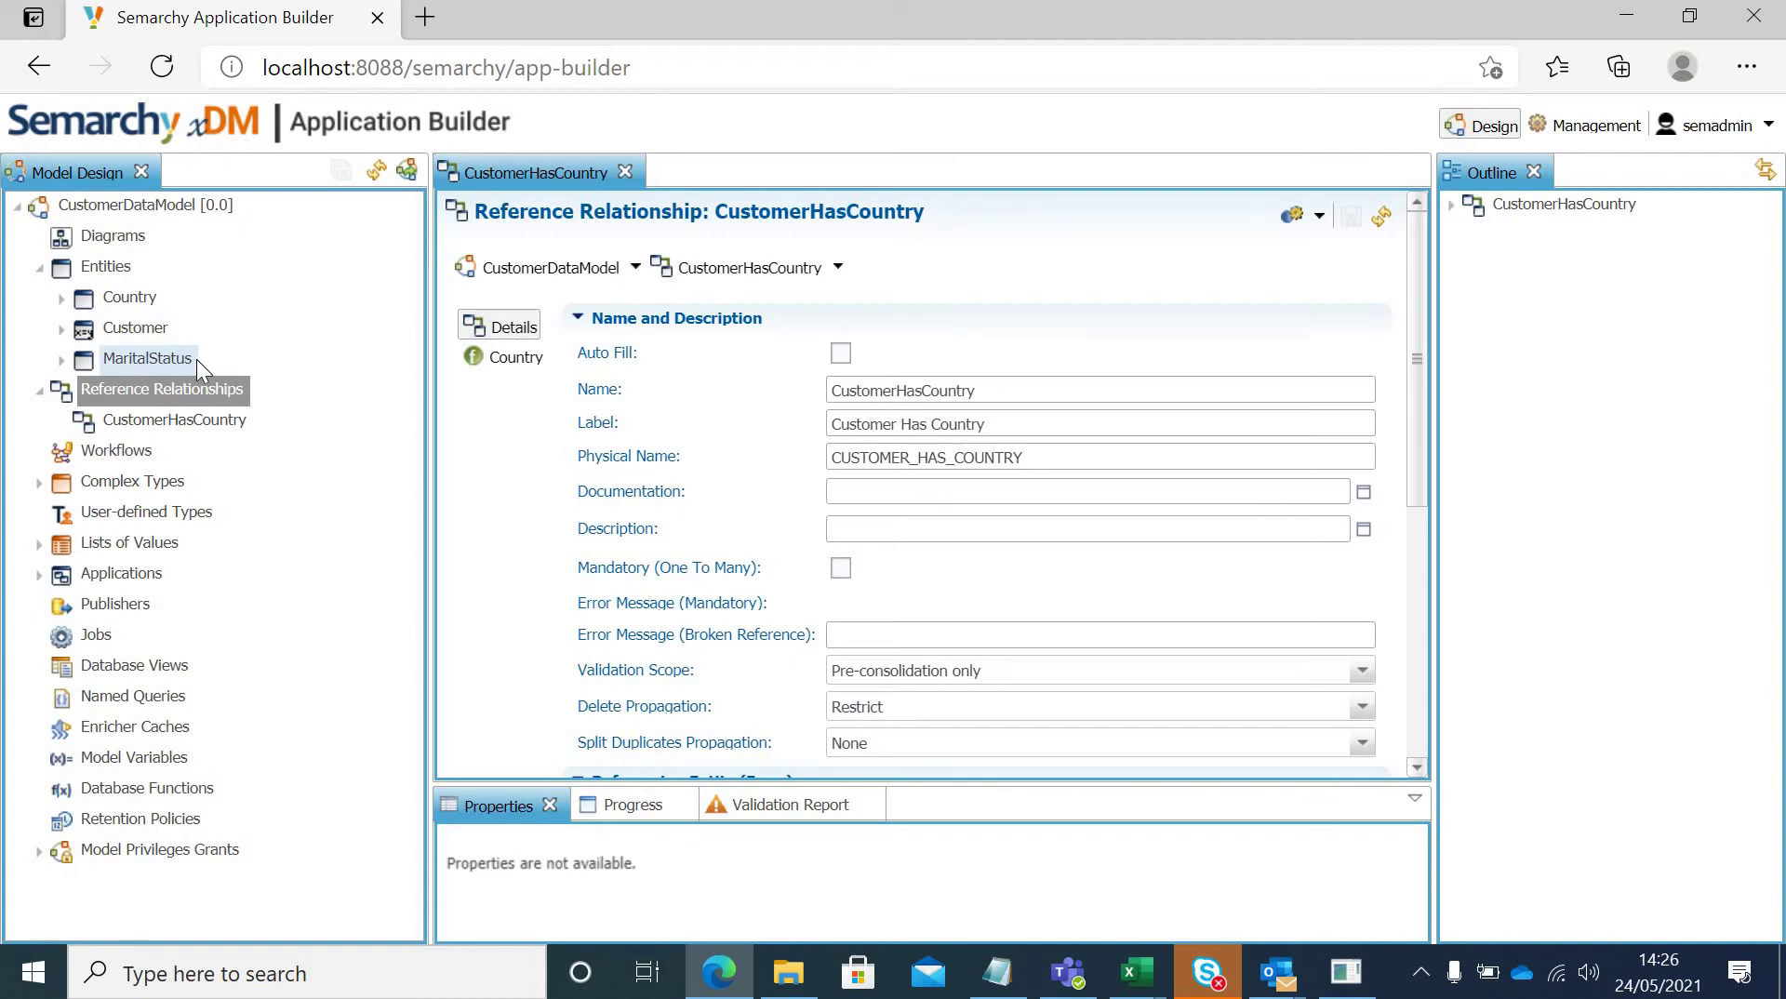
Step: Create a new diagram named CustomerDataModel in the model
click(130, 240)
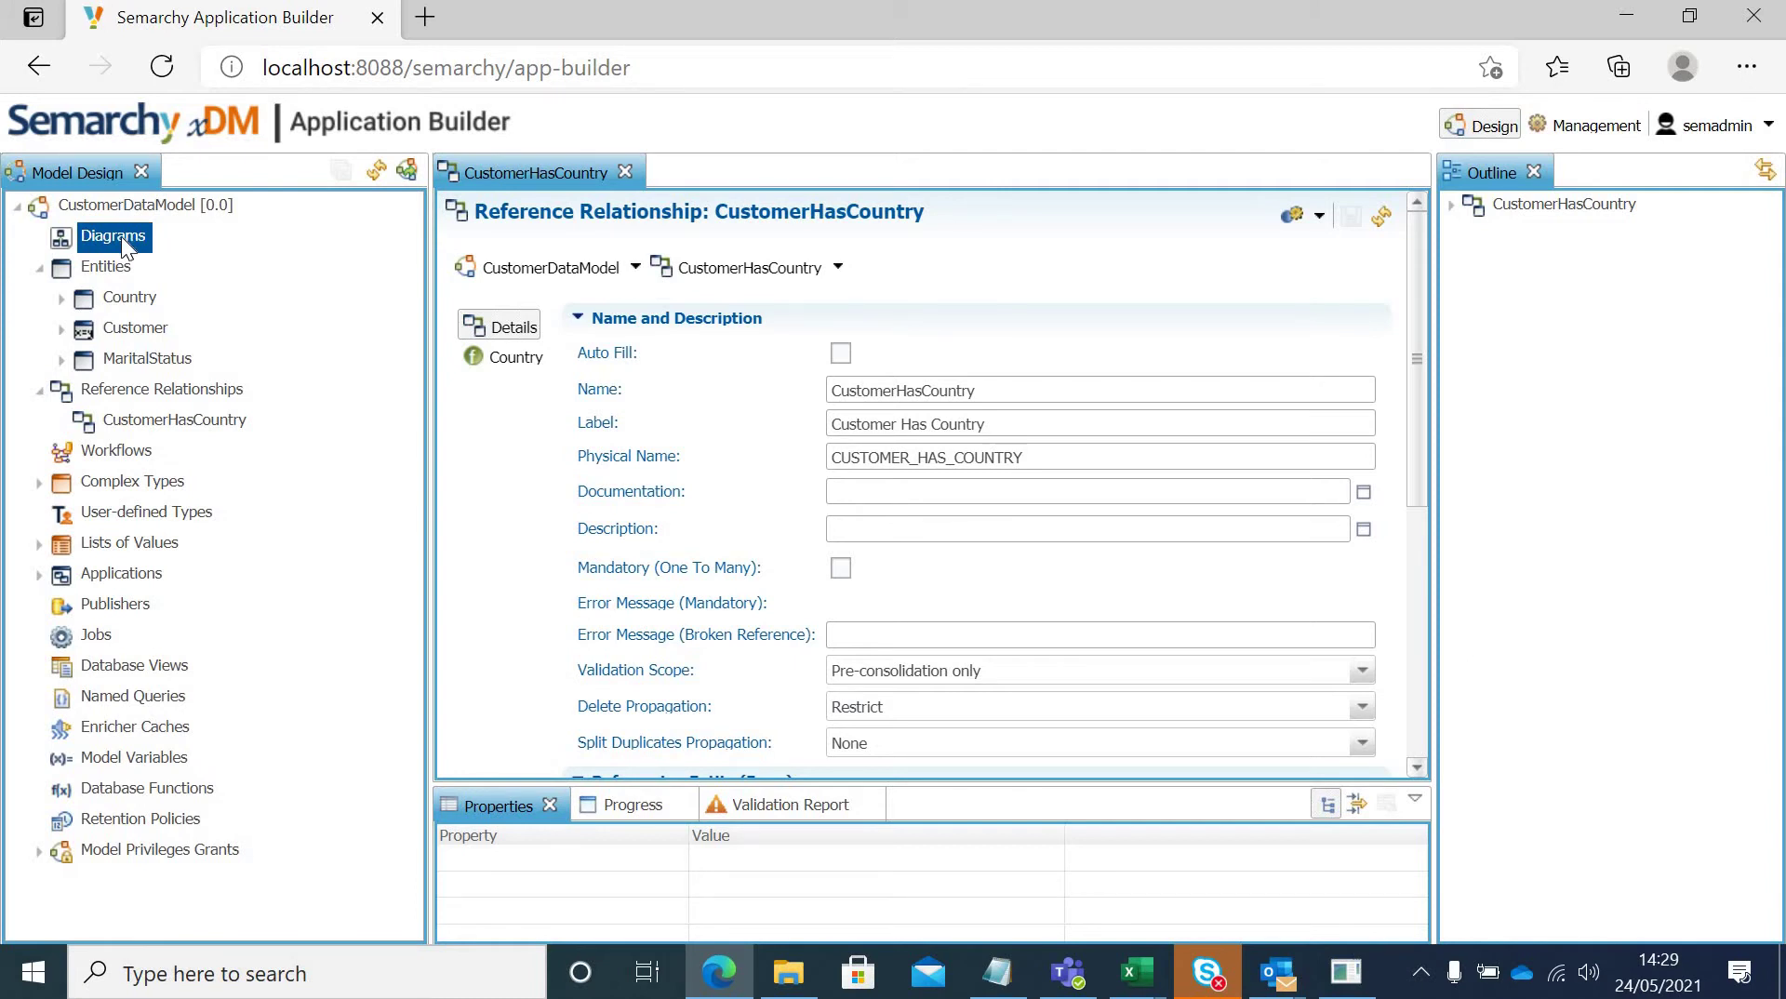
double_click(154, 255)
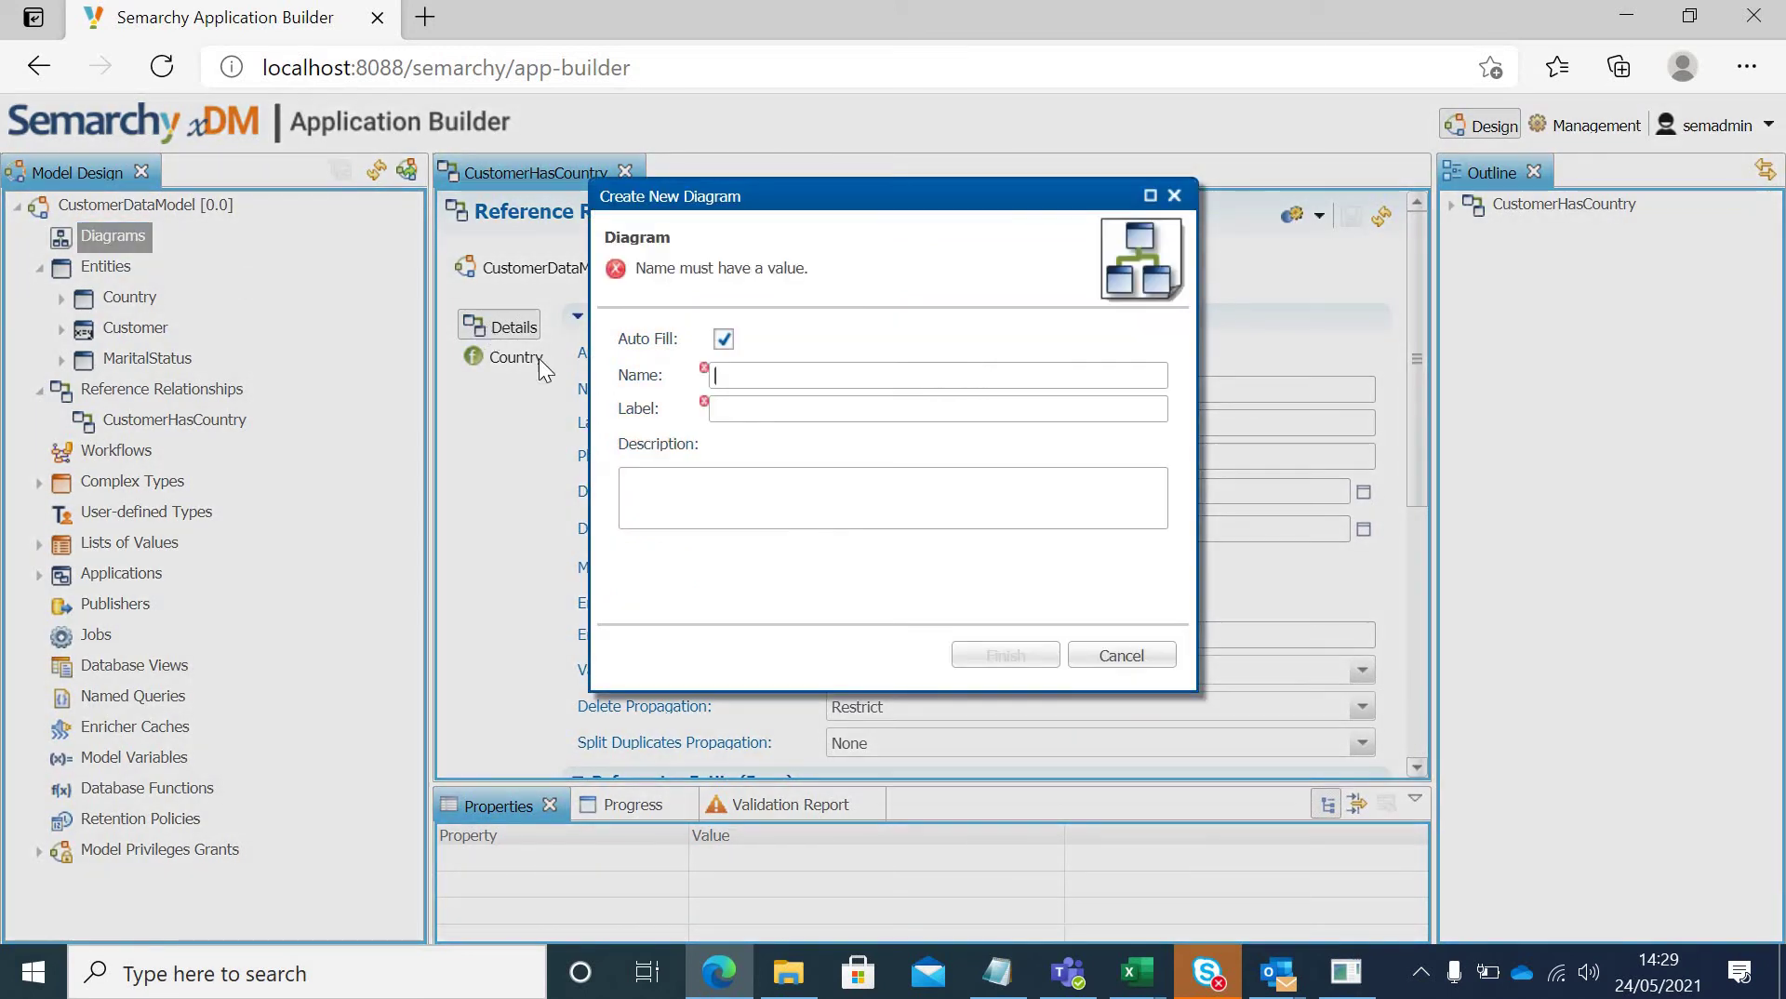
text(CustomerDataM)
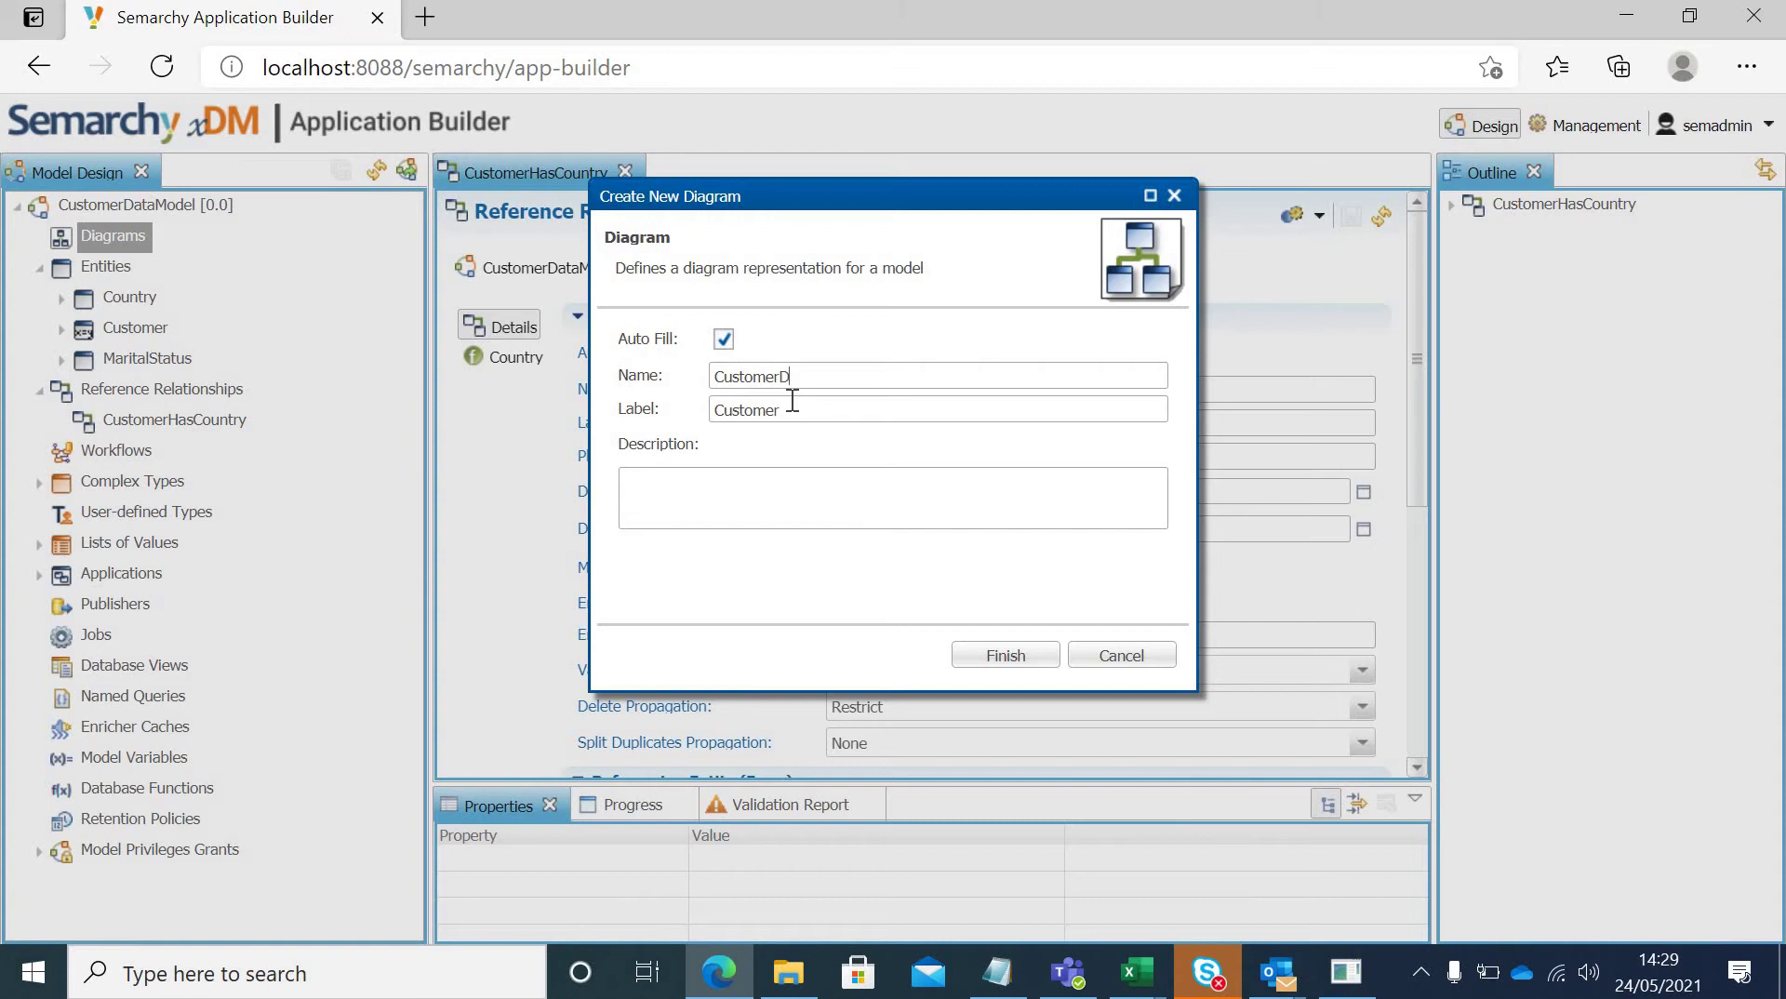
text(odel)
click(999, 660)
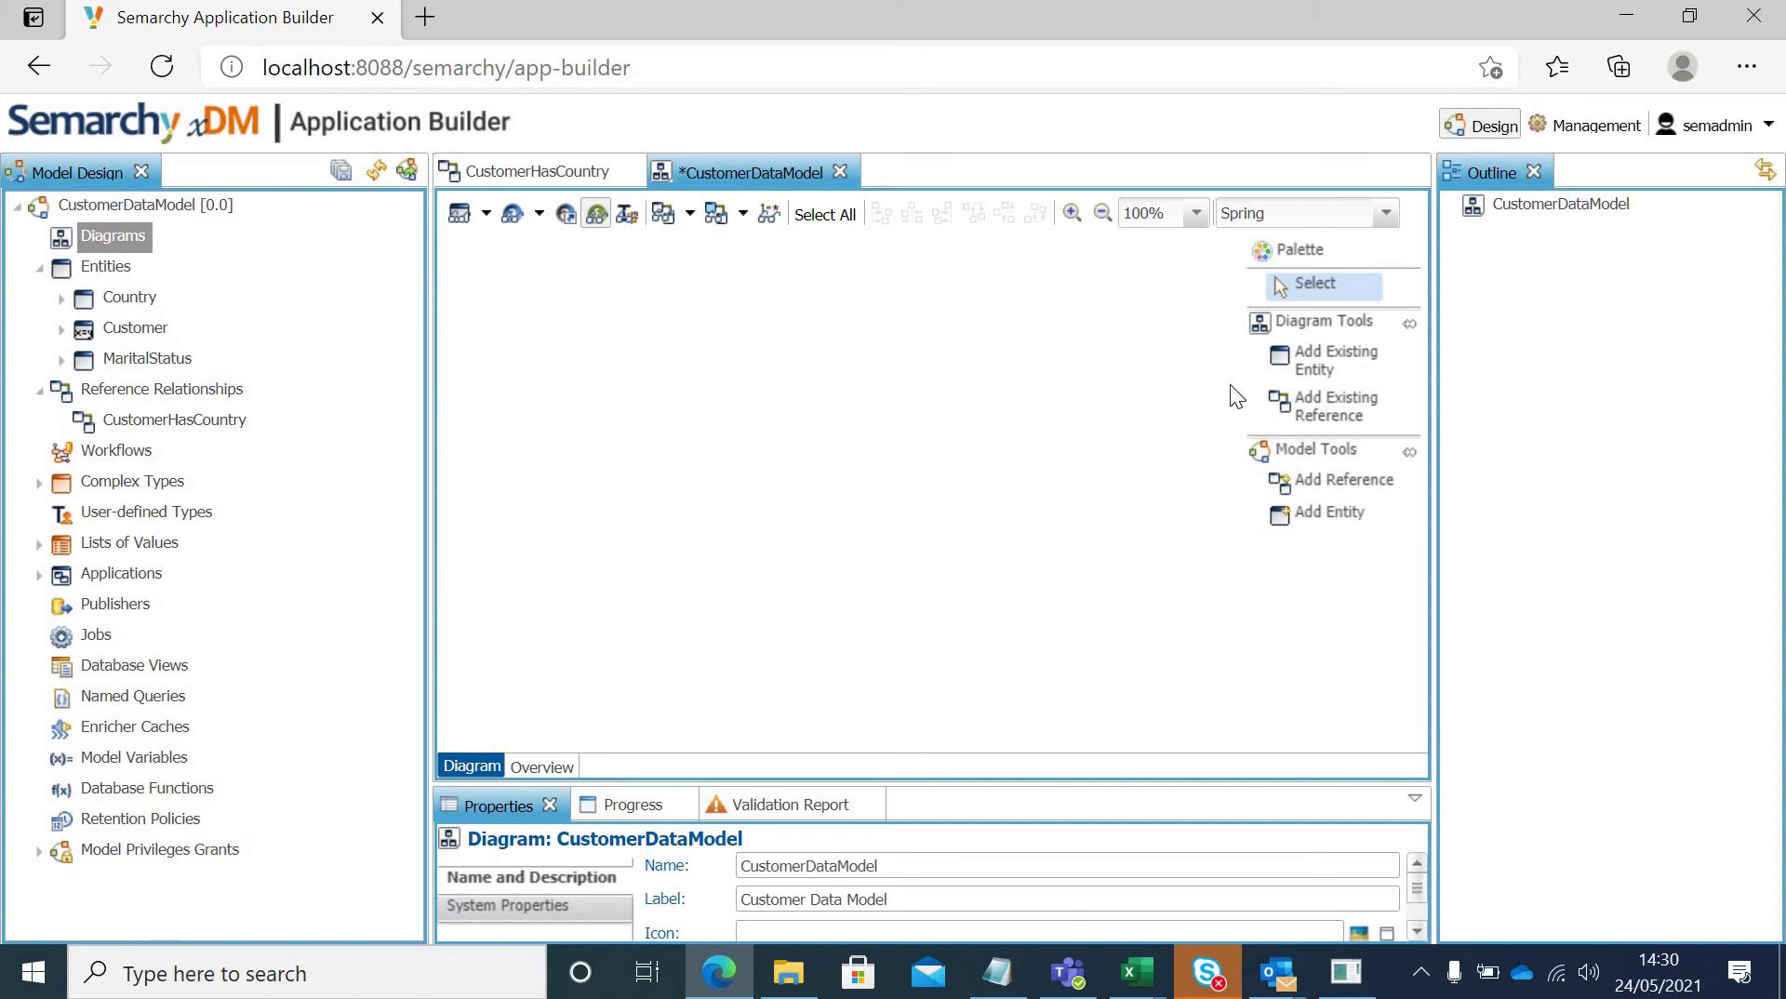
Step: Add the existing Country, Customer and MaritalStatus entities to the diagram, and move Country below MaritalStatus, clear of the other entities
click(1326, 357)
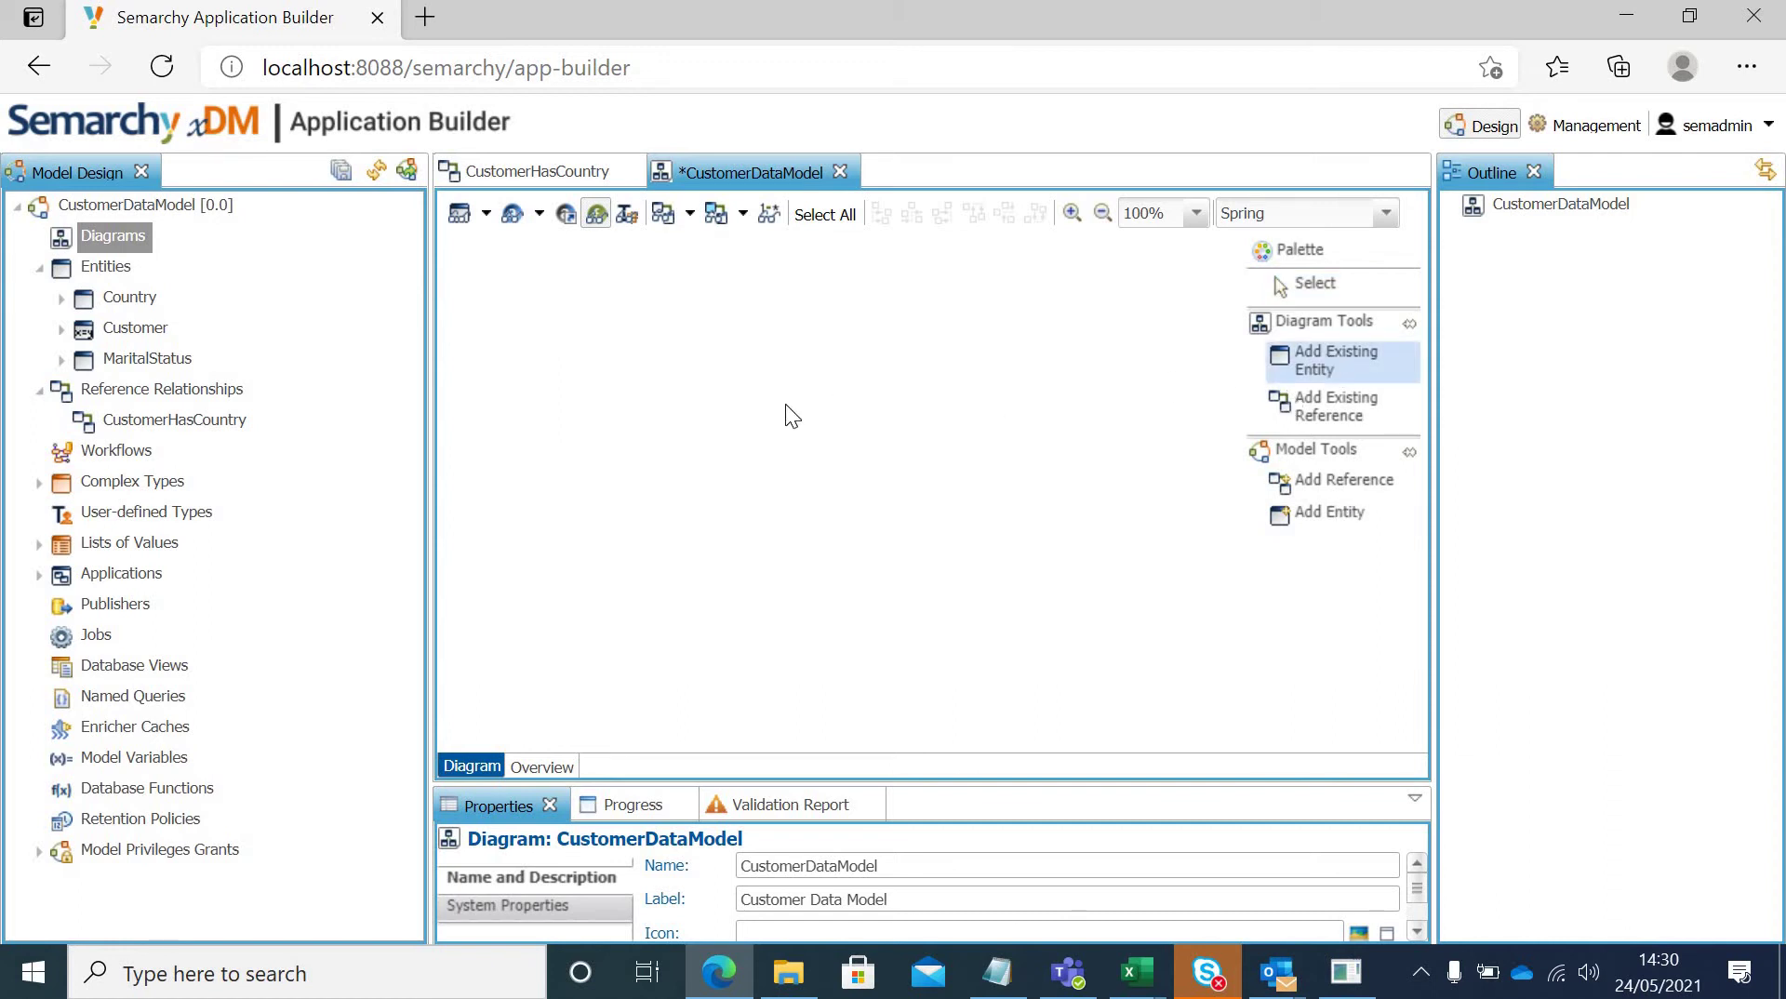
click(785, 406)
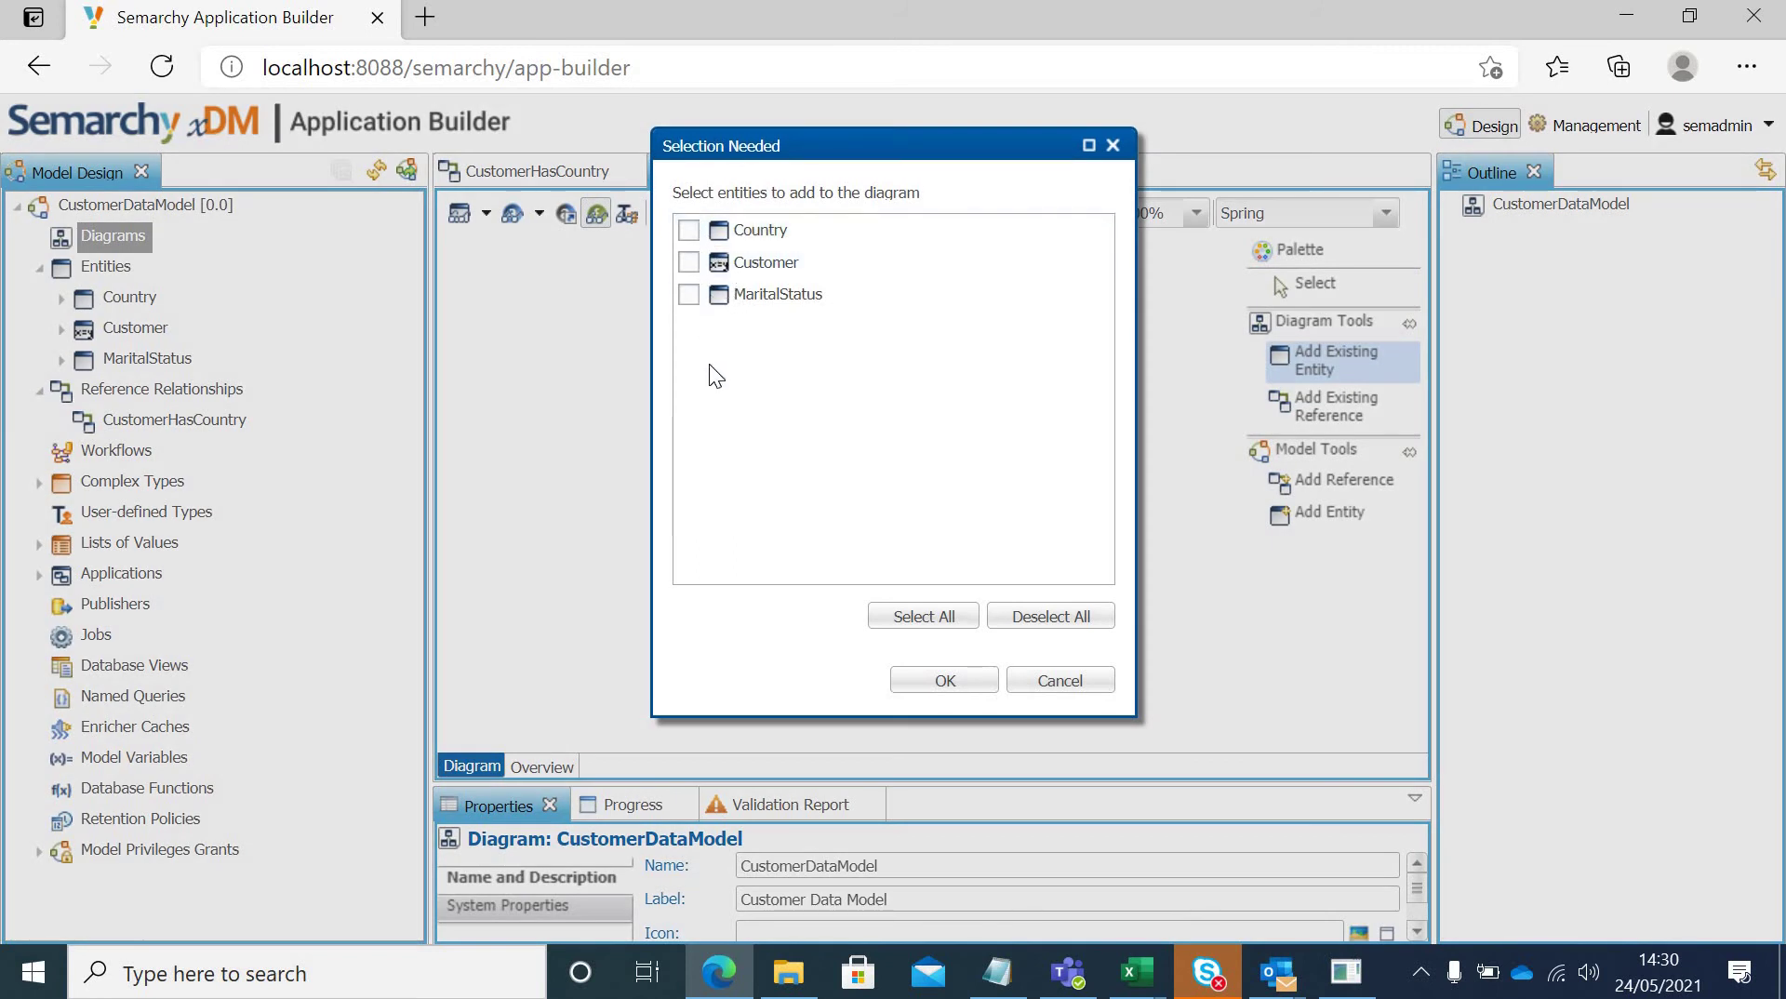
click(934, 626)
click(945, 681)
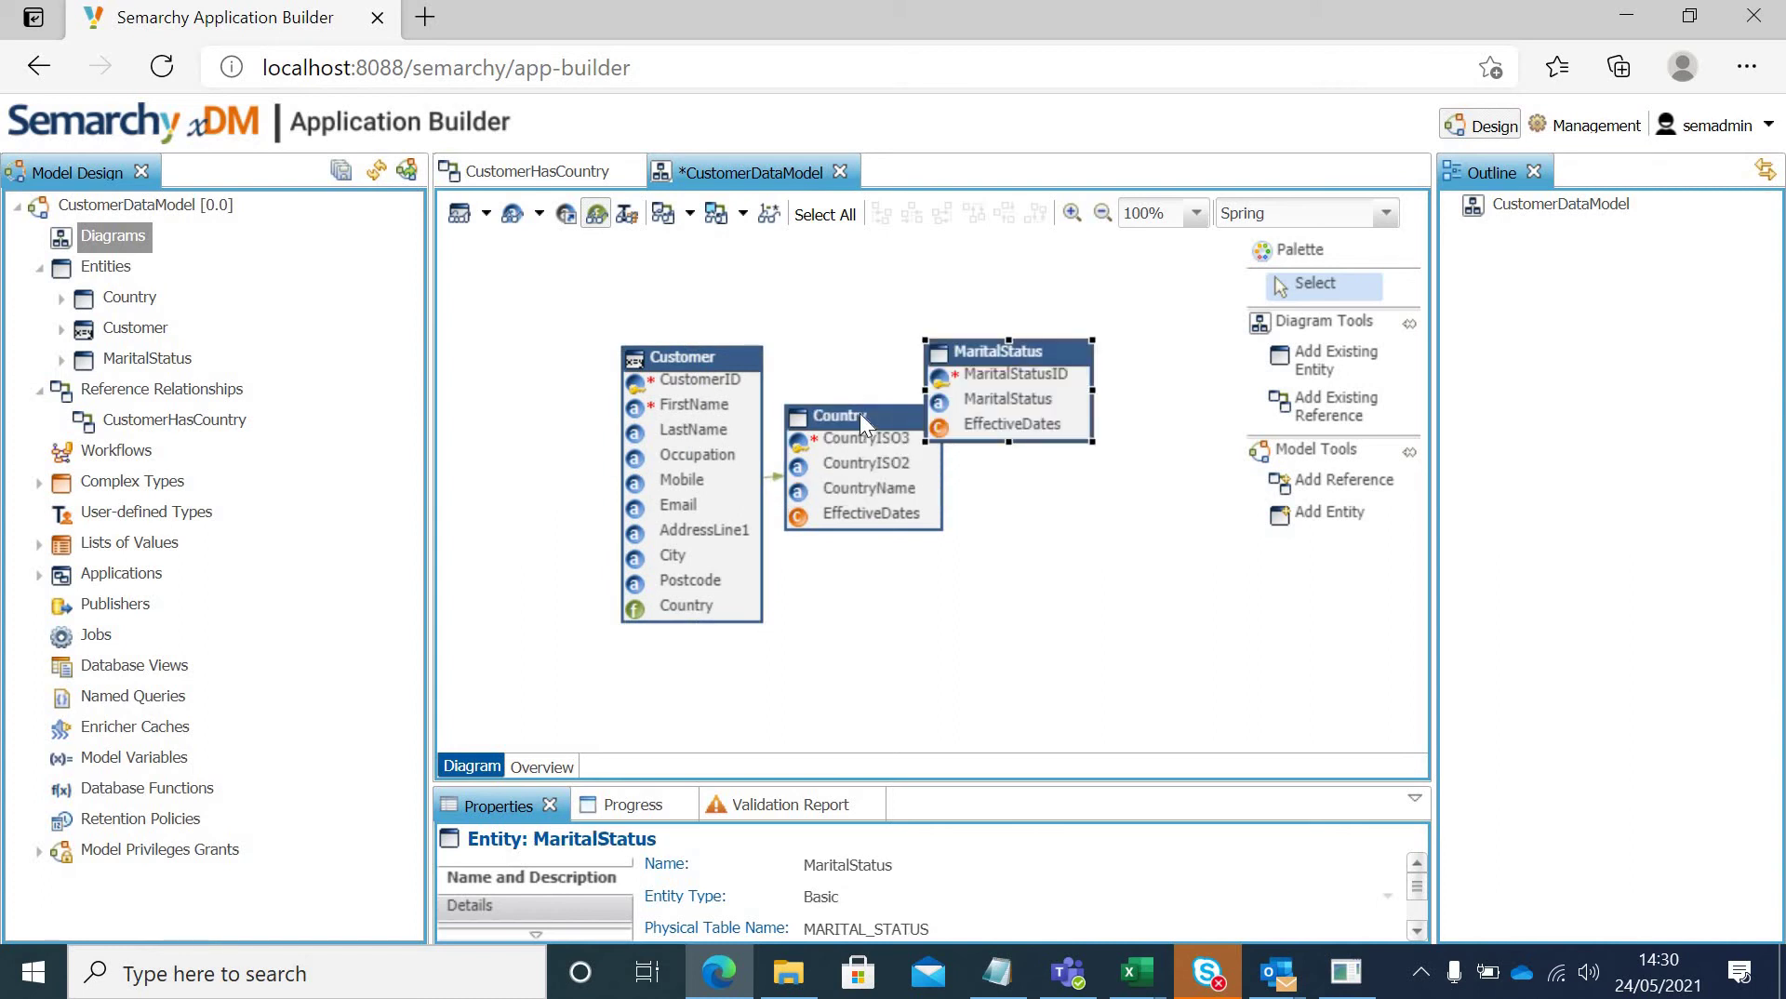
drag(860, 413, 904, 567)
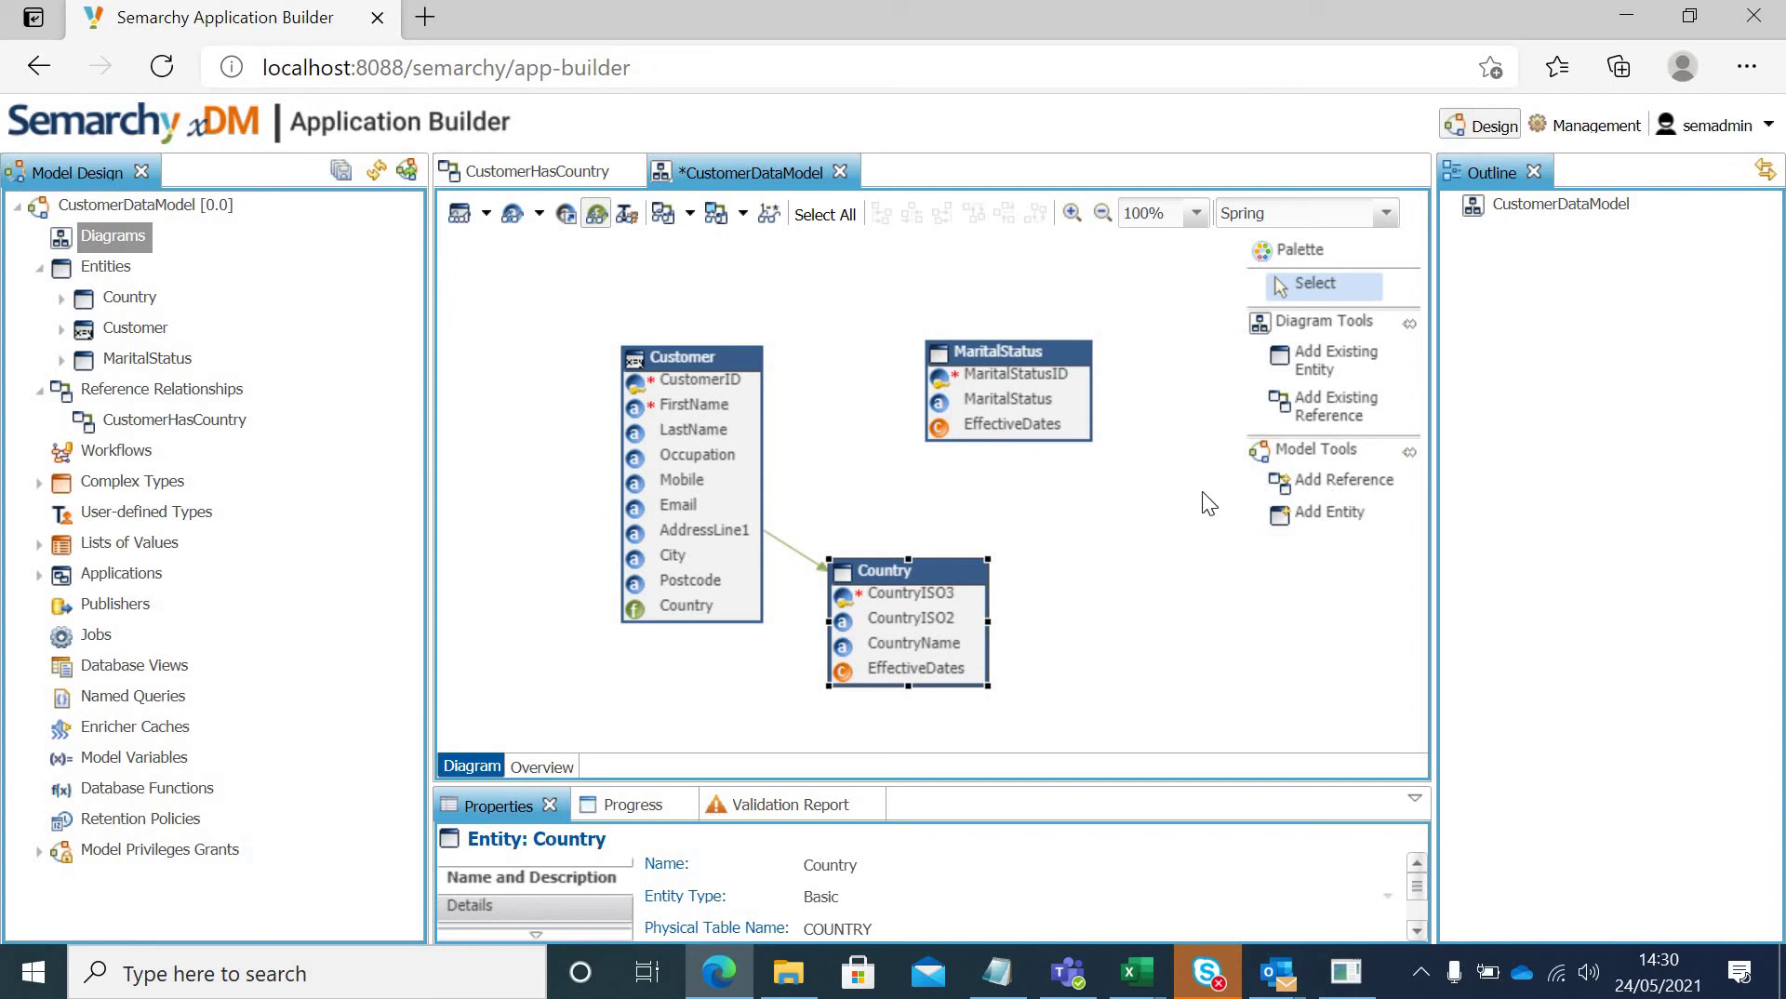
Step: Add a reference from Customer to MaritalStatus in the diagram with the default CustomersMaritalStatus settings, then save all changes
click(1335, 480)
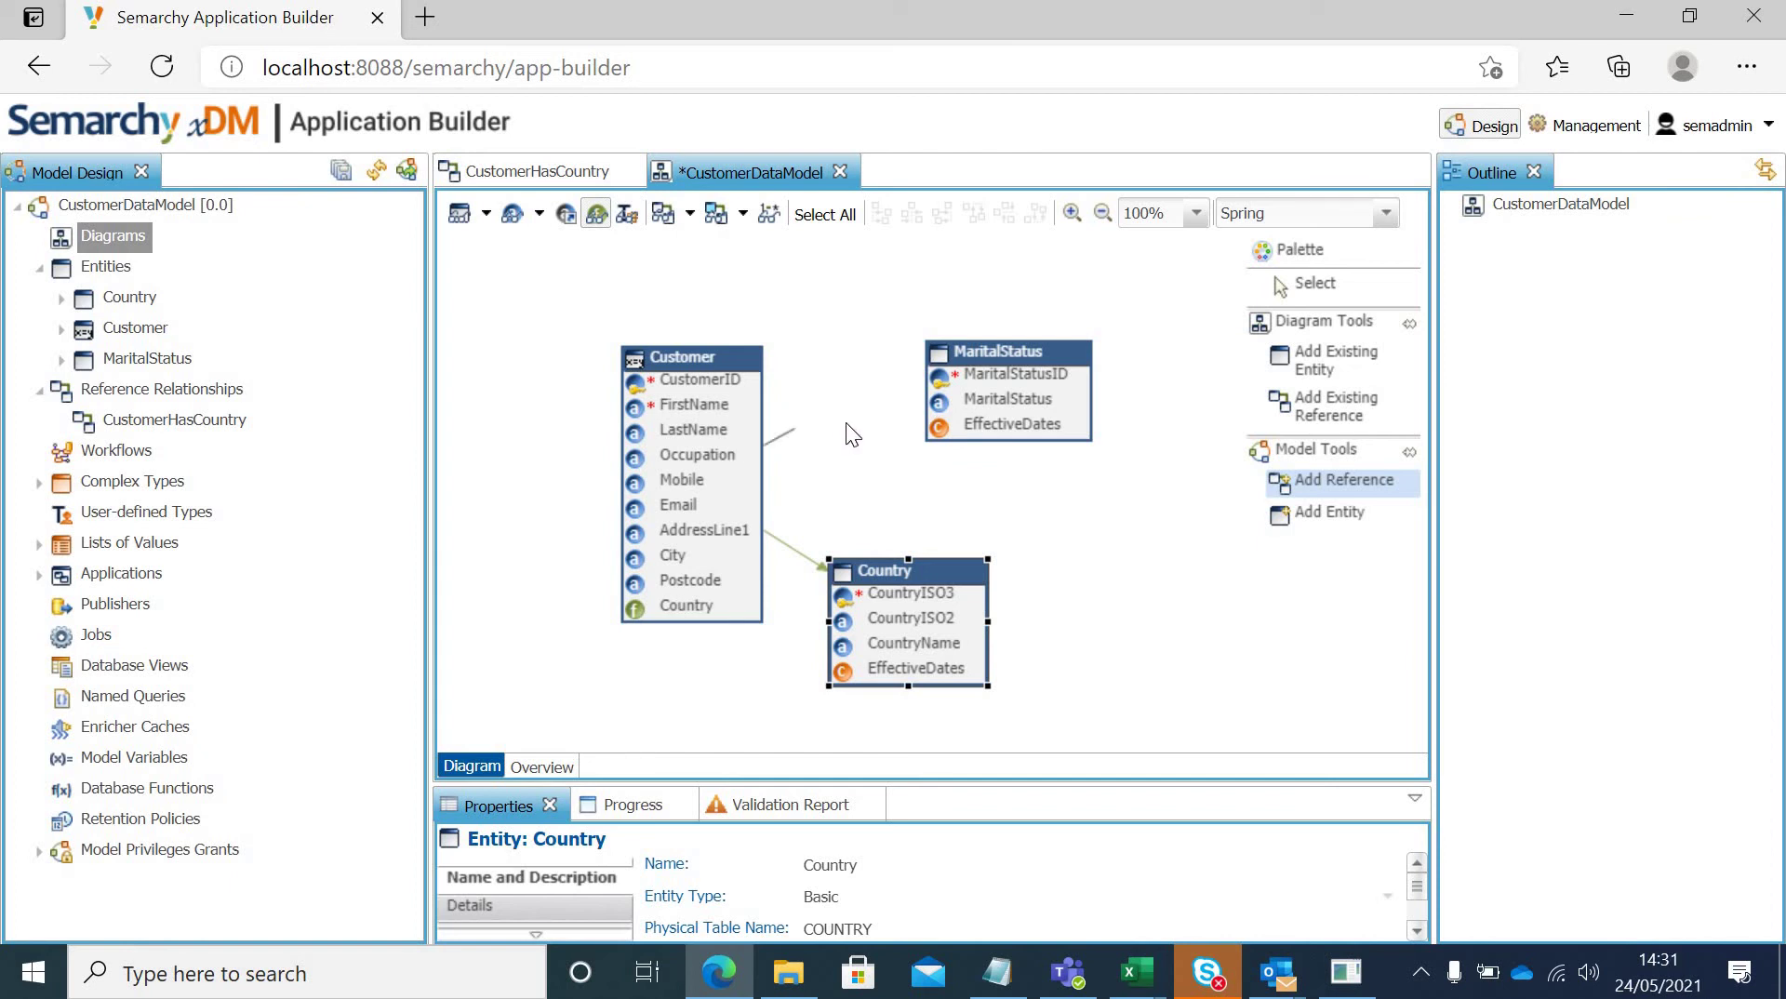
click(990, 397)
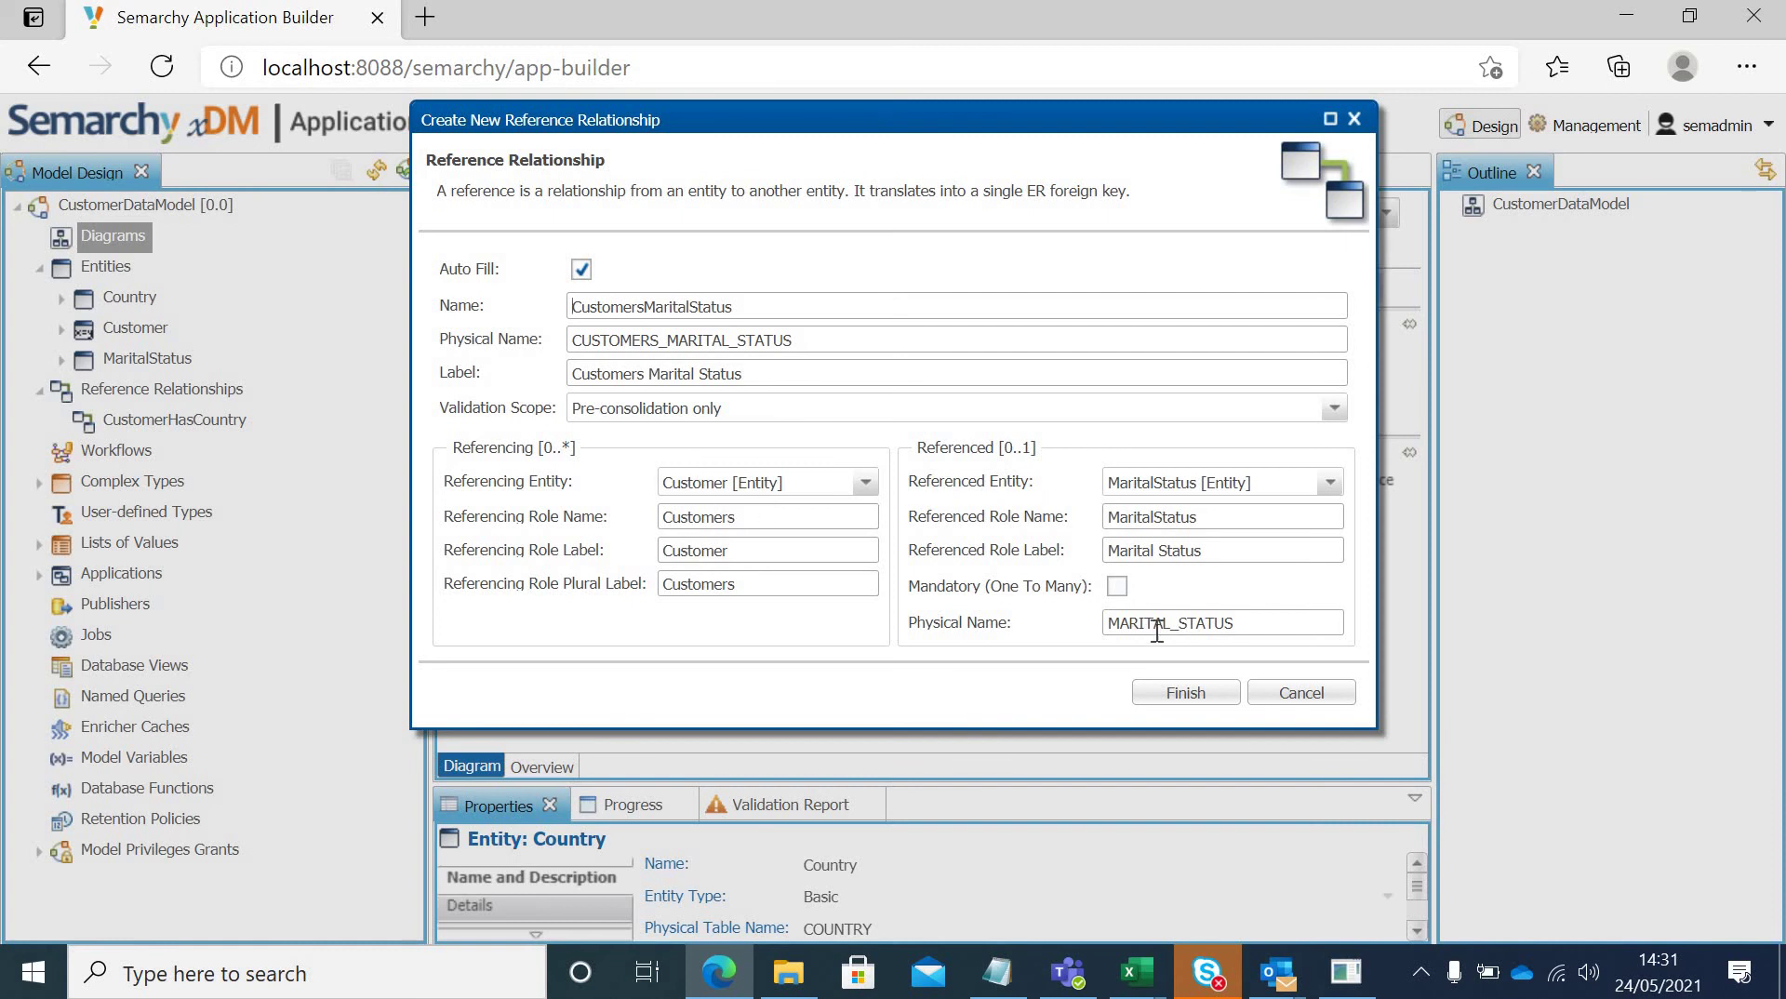
click(1188, 704)
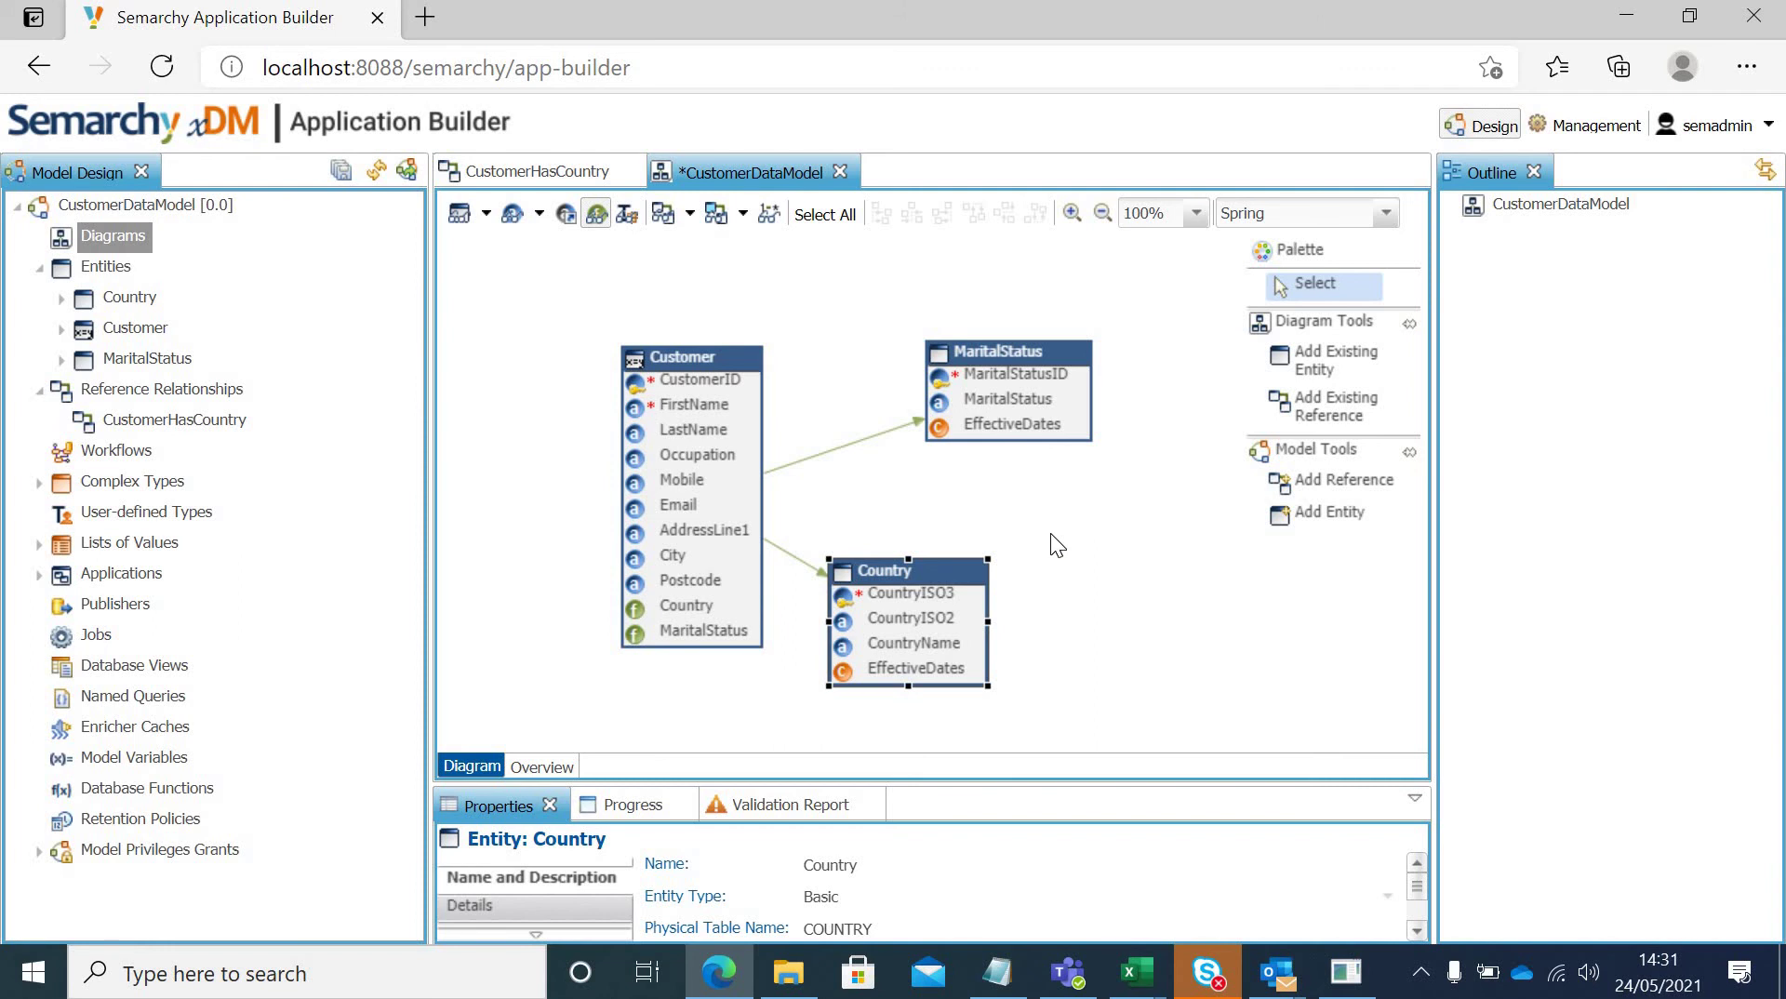
click(341, 171)
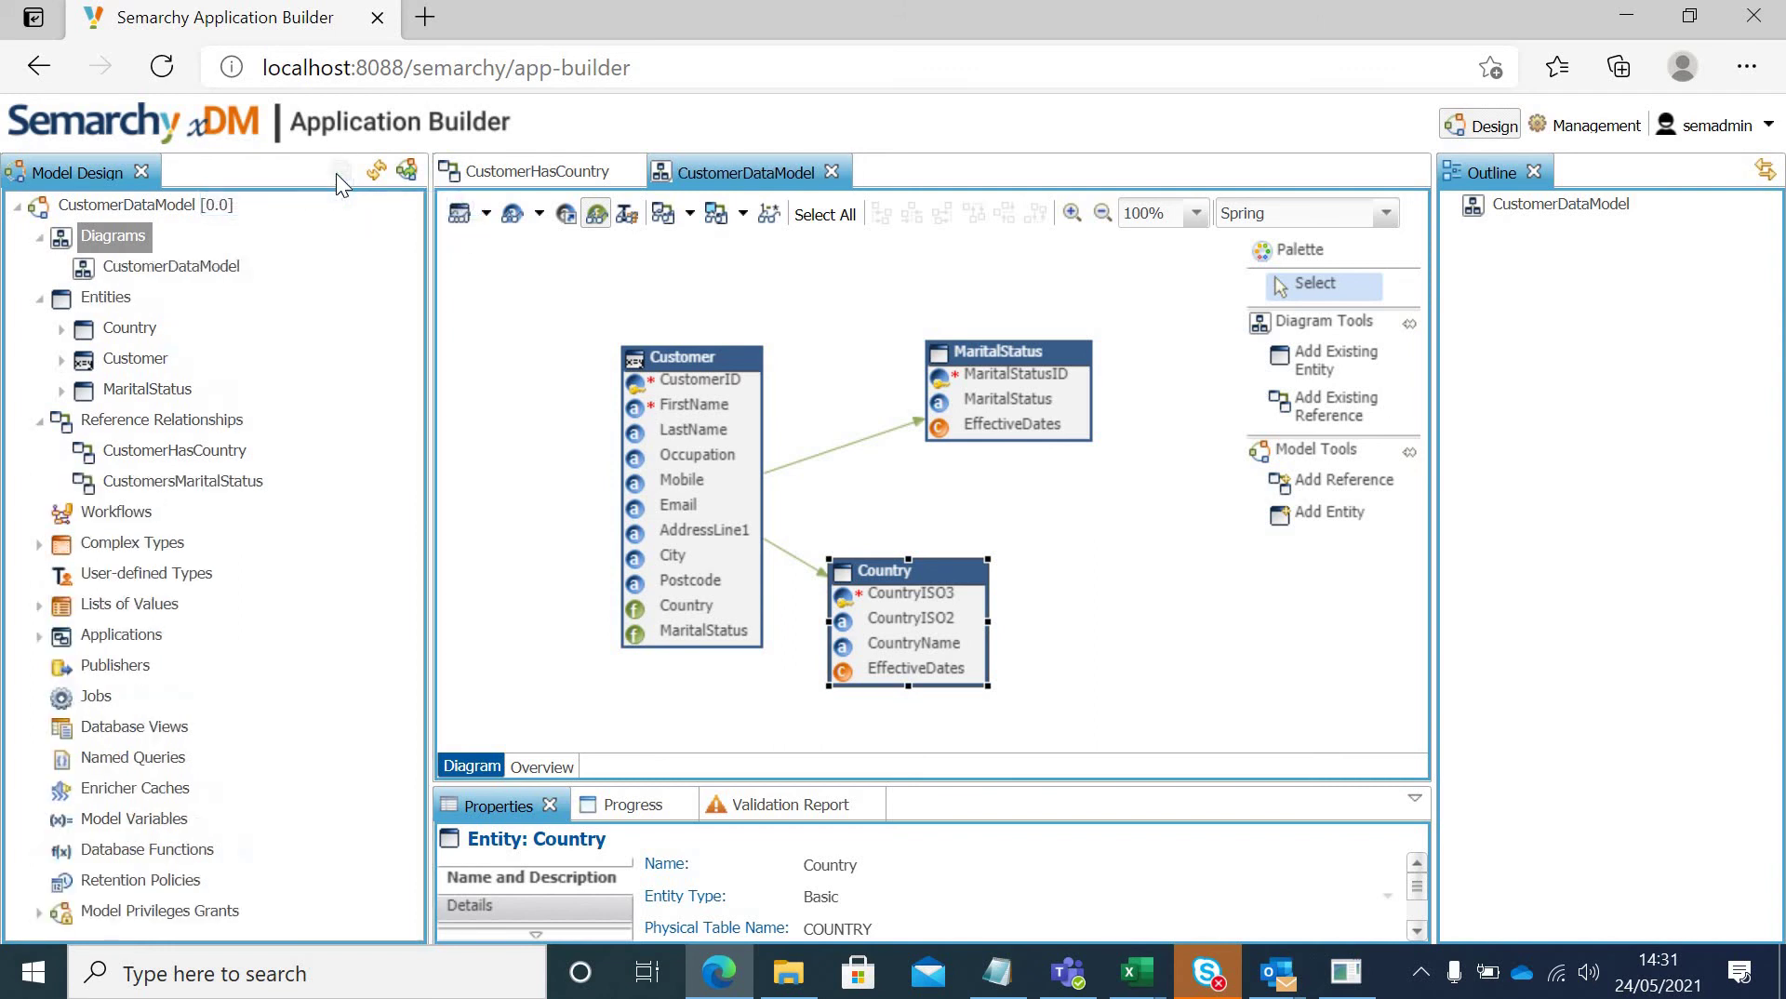